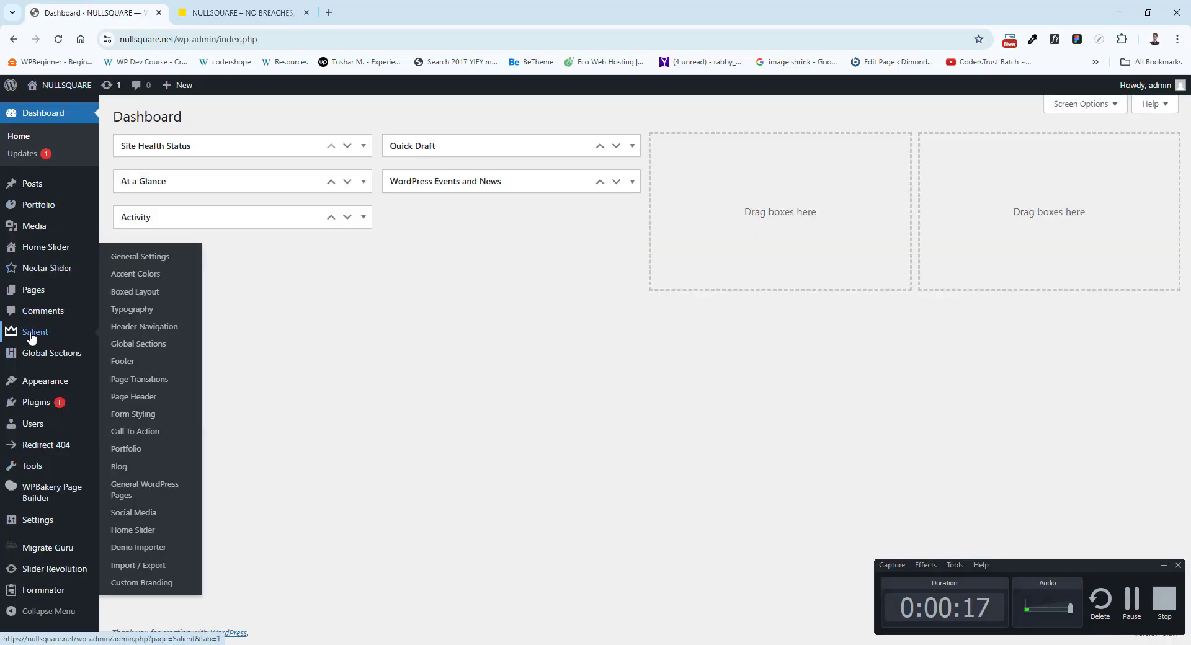
Examine the live NULLSQUARE homepage from the hero banner through the about section to the service cards.
{"action": "left_click", "coordinate": [203, 5]}
{"action": "scroll", "coordinate": [298, 347], "scroll_direction": "down", "scroll_amount": 8}
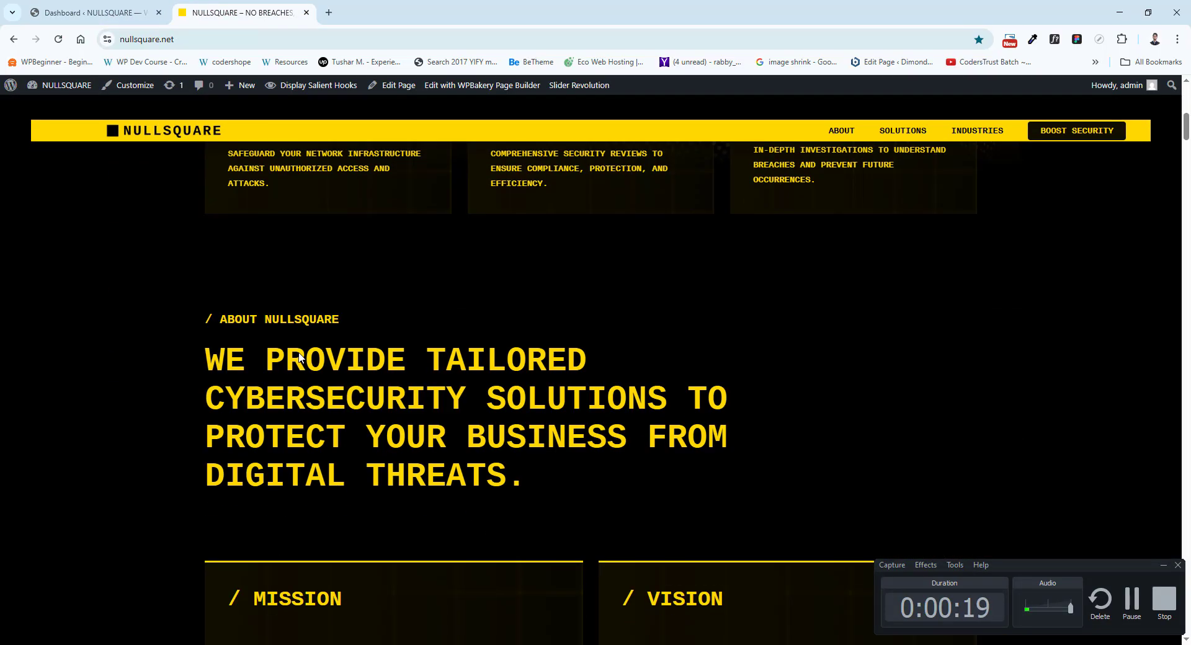
{"action": "scroll", "coordinate": [298, 352], "scroll_direction": "up", "scroll_amount": 8}
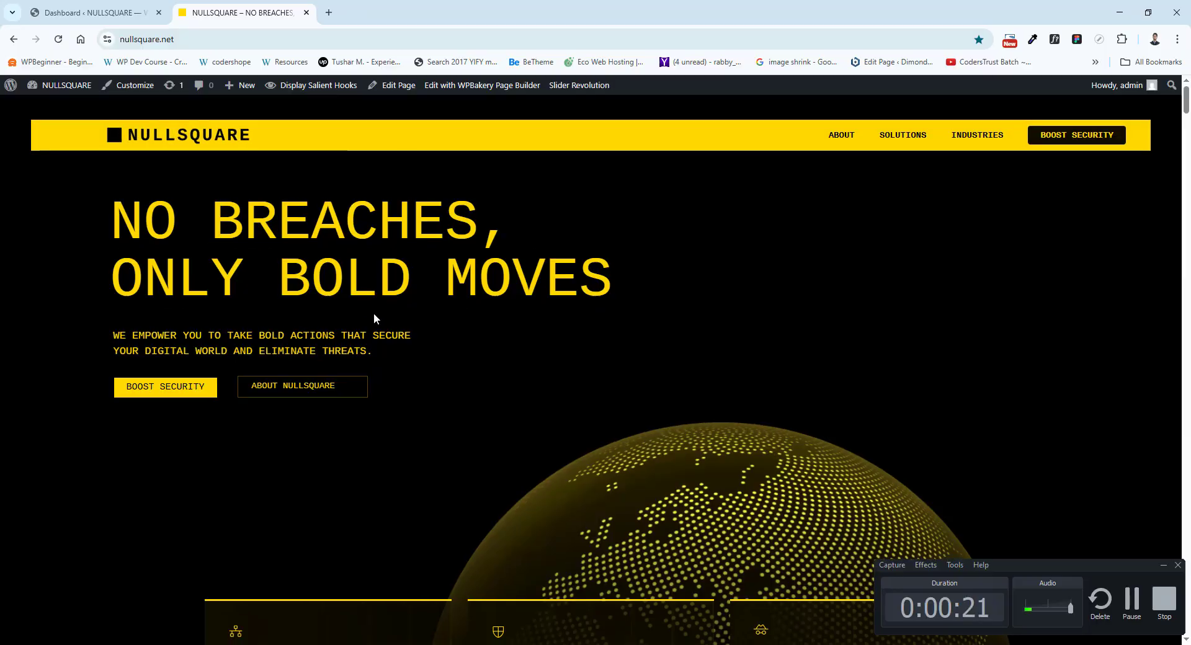
{"action": "scroll", "coordinate": [373, 314], "scroll_direction": "down", "scroll_amount": 8}
{"action": "scroll", "coordinate": [373, 315], "scroll_direction": "up", "scroll_amount": 3}
{"action": "mouse_move", "coordinate": [579, 96]}
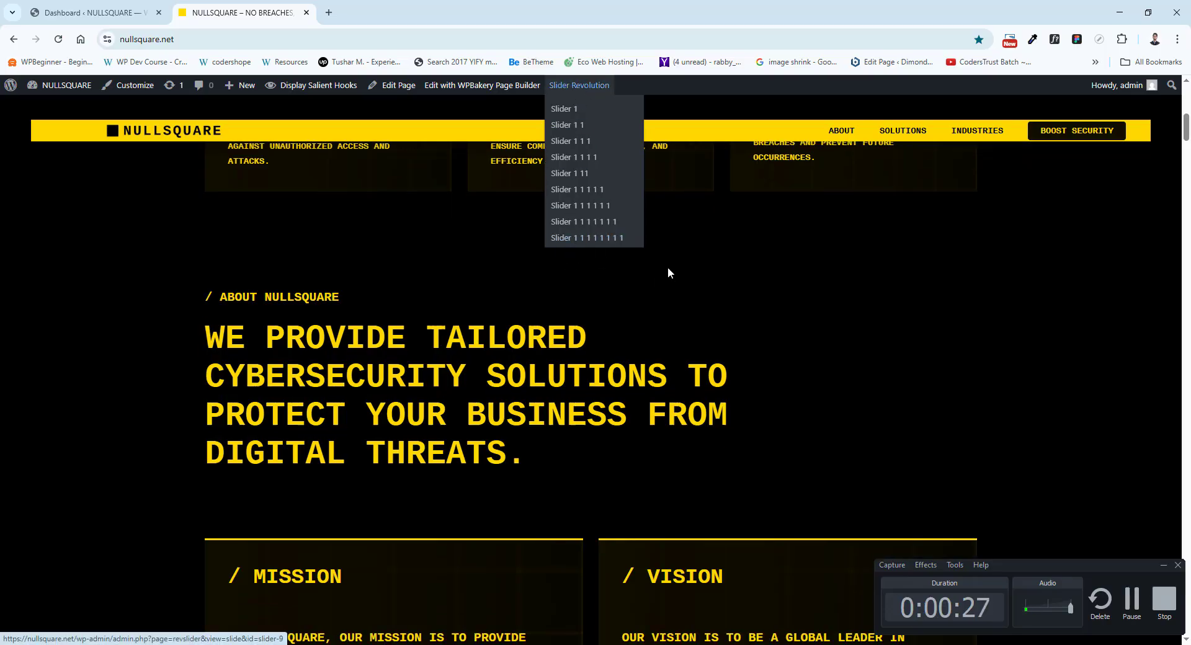
{"action": "scroll", "coordinate": [667, 267], "scroll_direction": "down", "scroll_amount": 6}
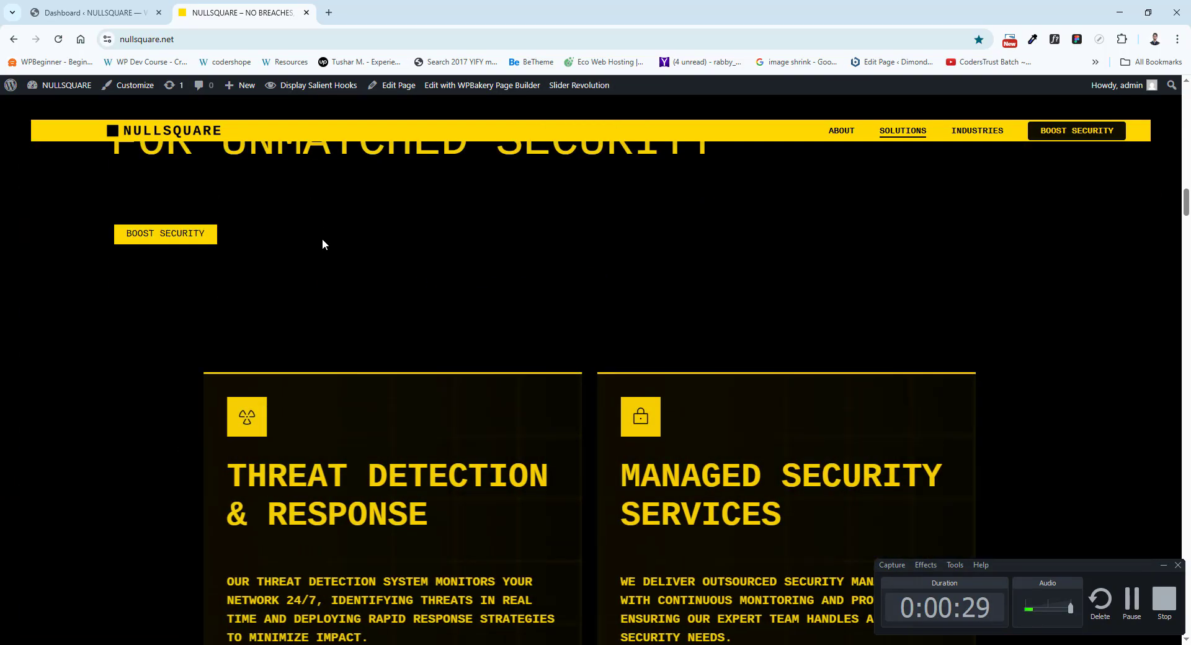
{"action": "scroll", "coordinate": [415, 444], "scroll_direction": "up", "scroll_amount": 4}
{"action": "scroll", "coordinate": [390, 388], "scroll_direction": "down", "scroll_amount": 9}
{"action": "scroll", "coordinate": [397, 385], "scroll_direction": "down", "scroll_amount": 10}
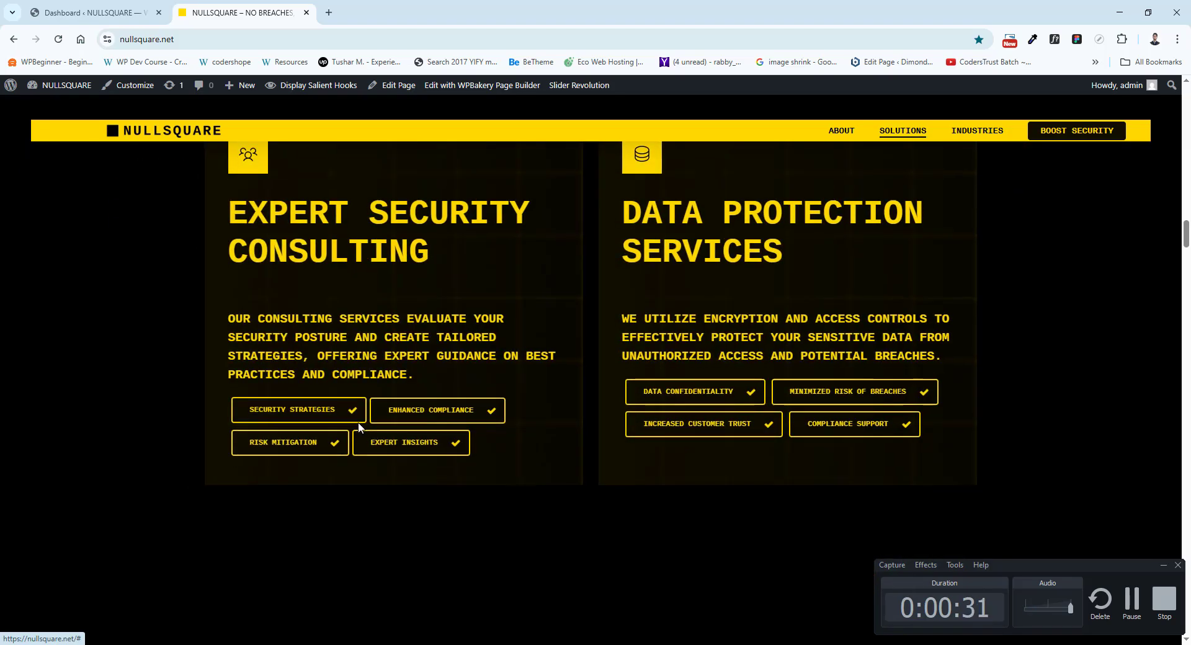
{"action": "scroll", "coordinate": [503, 344], "scroll_direction": "up", "scroll_amount": 3}
{"action": "scroll", "coordinate": [504, 340], "scroll_direction": "up", "scroll_amount": 8}
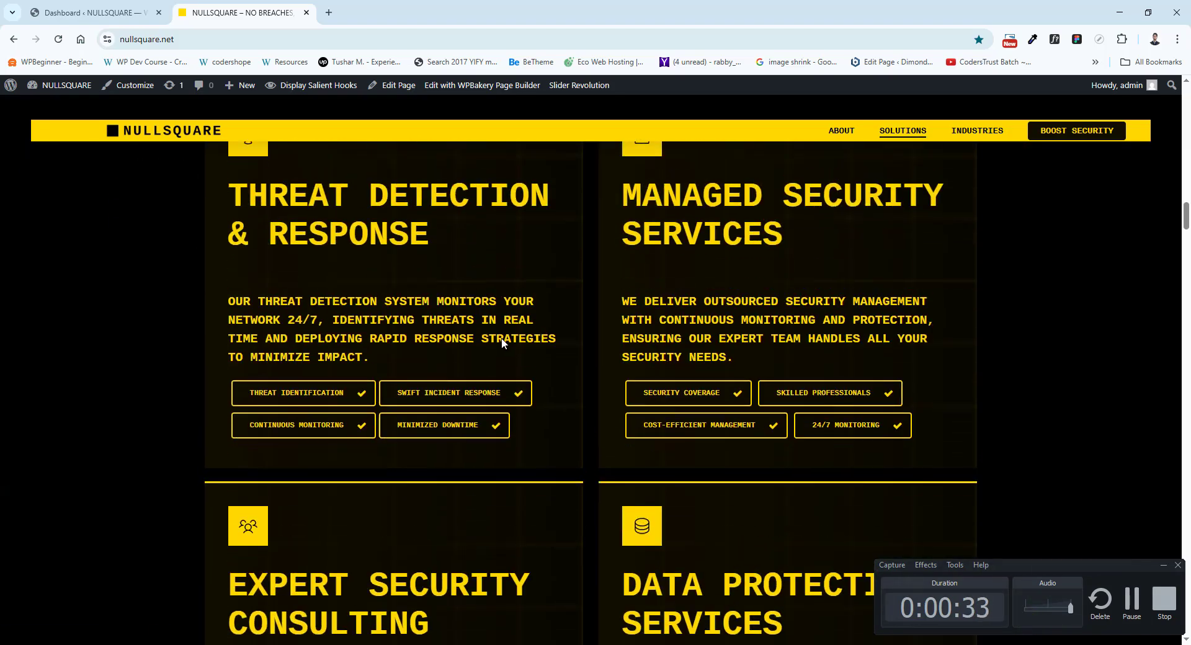
{"action": "scroll", "coordinate": [534, 341], "scroll_direction": "down", "scroll_amount": 15}
{"action": "scroll", "coordinate": [536, 343], "scroll_direction": "up", "scroll_amount": 20}
{"action": "scroll", "coordinate": [536, 347], "scroll_direction": "up", "scroll_amount": 10}
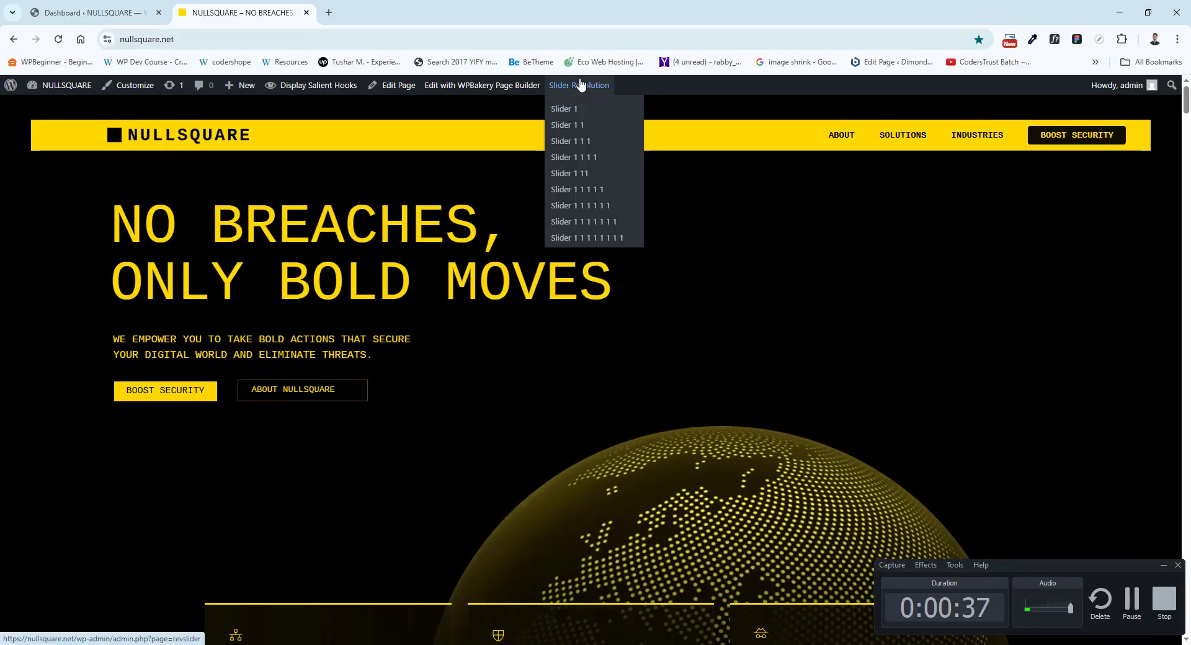
{"action": "scroll", "coordinate": [634, 345], "scroll_direction": "down", "scroll_amount": 12}
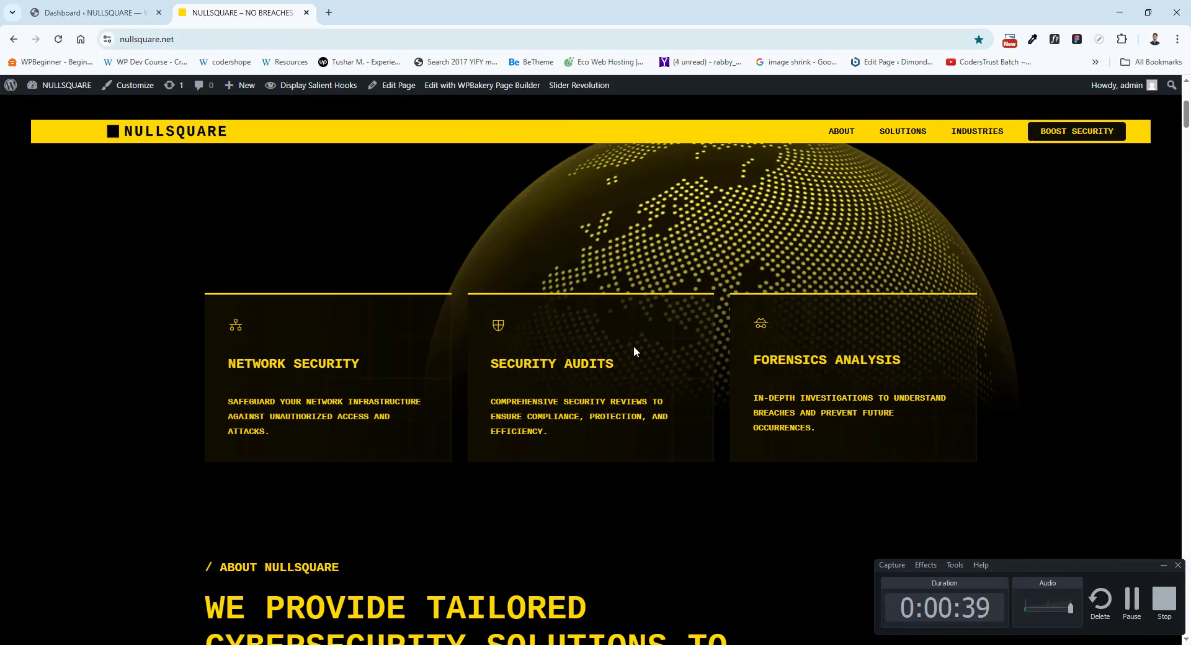
{"action": "left_click_drag", "start_coordinate": [202, 212], "coordinate": [302, 272]}
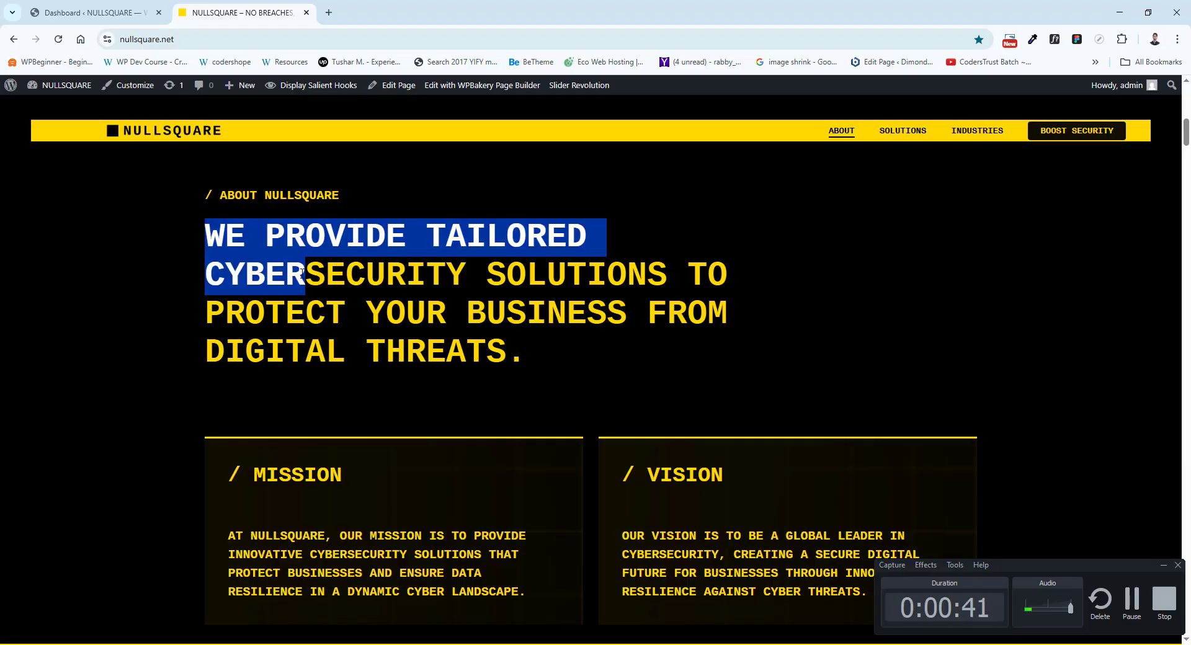
{"action": "scroll", "coordinate": [601, 348], "scroll_direction": "down", "scroll_amount": 15}
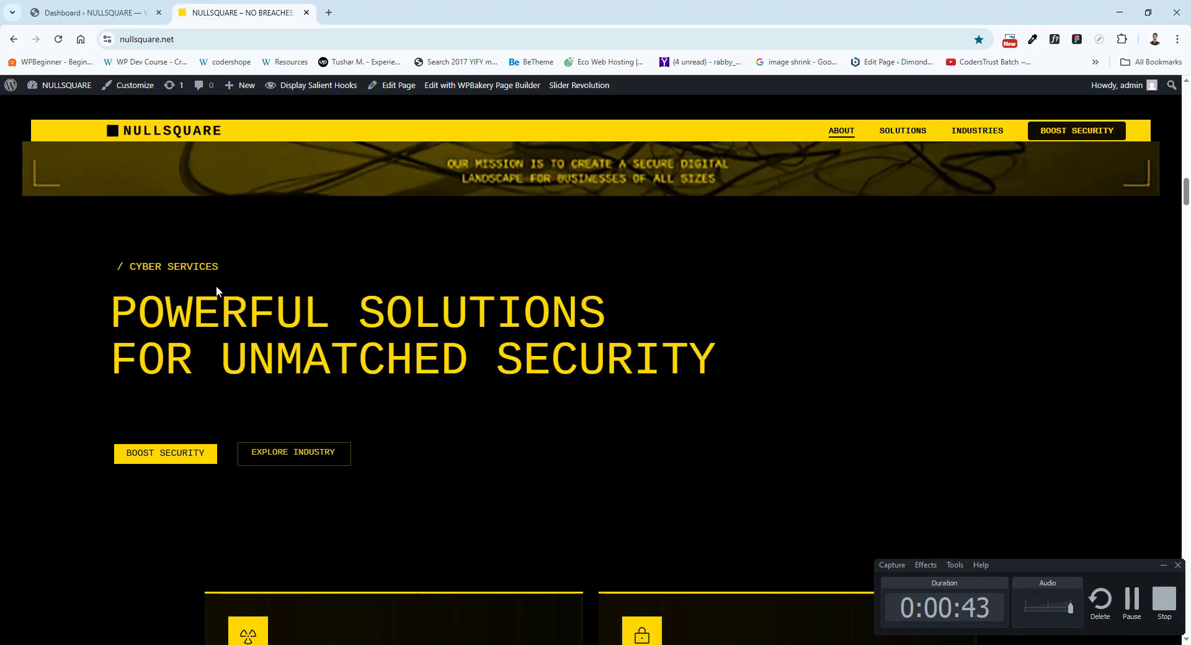
Open Slider 1 and Slider 1 1 for editing in separate browser tabs from the live homepage.
{"action": "mouse_move", "coordinate": [585, 89]}
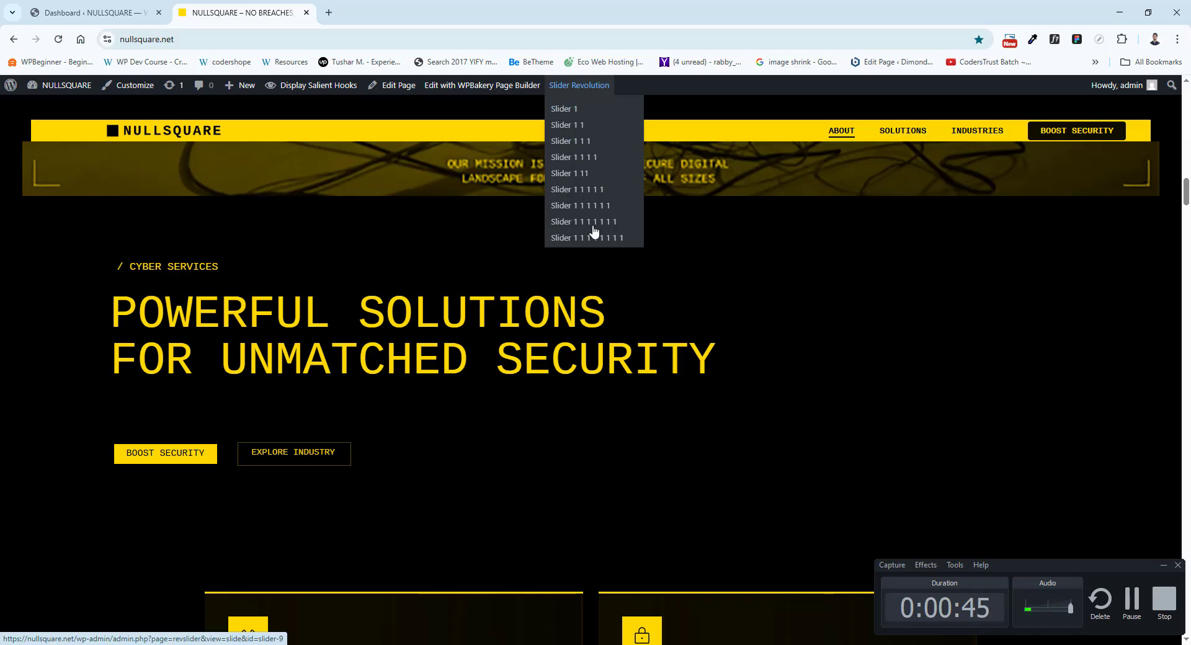
{"action": "right_click", "coordinate": [569, 109]}
{"action": "left_click", "coordinate": [576, 120]}
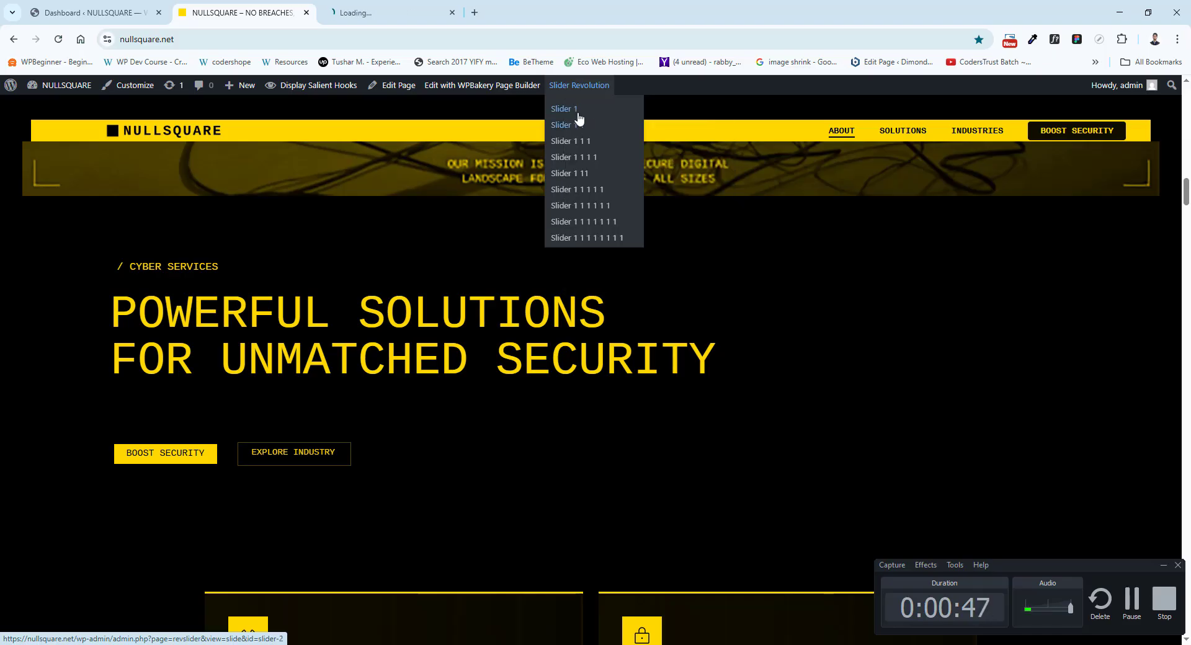
{"action": "right_click", "coordinate": [576, 127]}
{"action": "left_click", "coordinate": [614, 138]}
Compare the Slider 1 and Slider 1 1 modules in their editors, ending on Slider 1.
{"action": "left_click", "coordinate": [443, 14]}
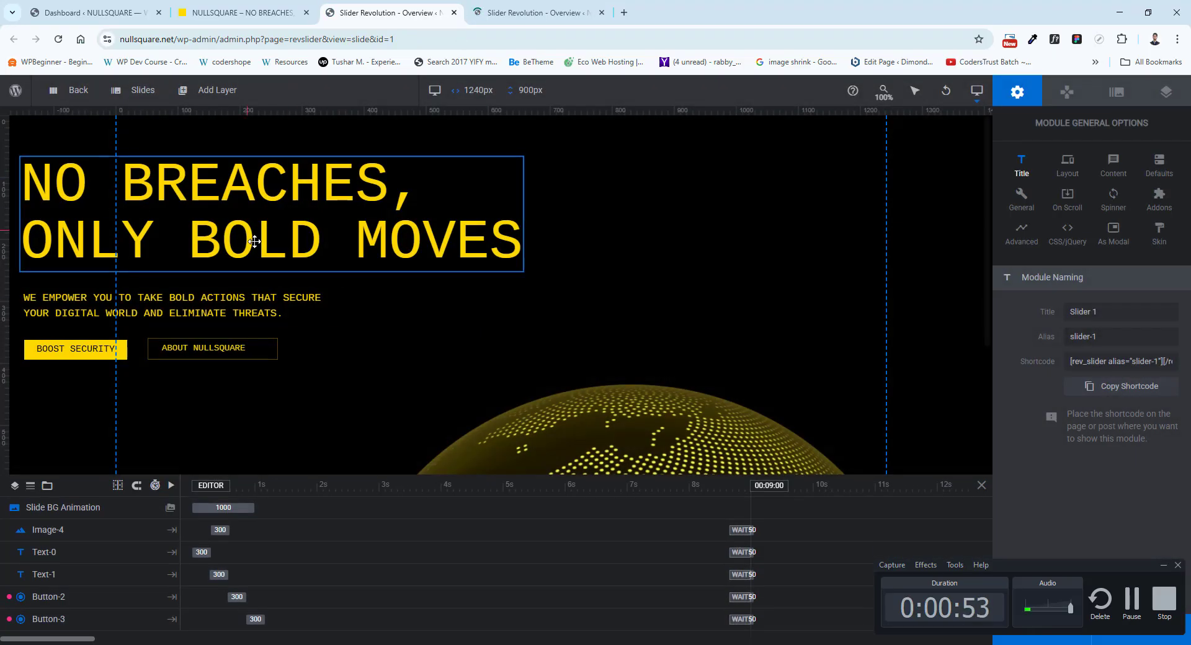
{"action": "left_click", "coordinate": [534, 13]}
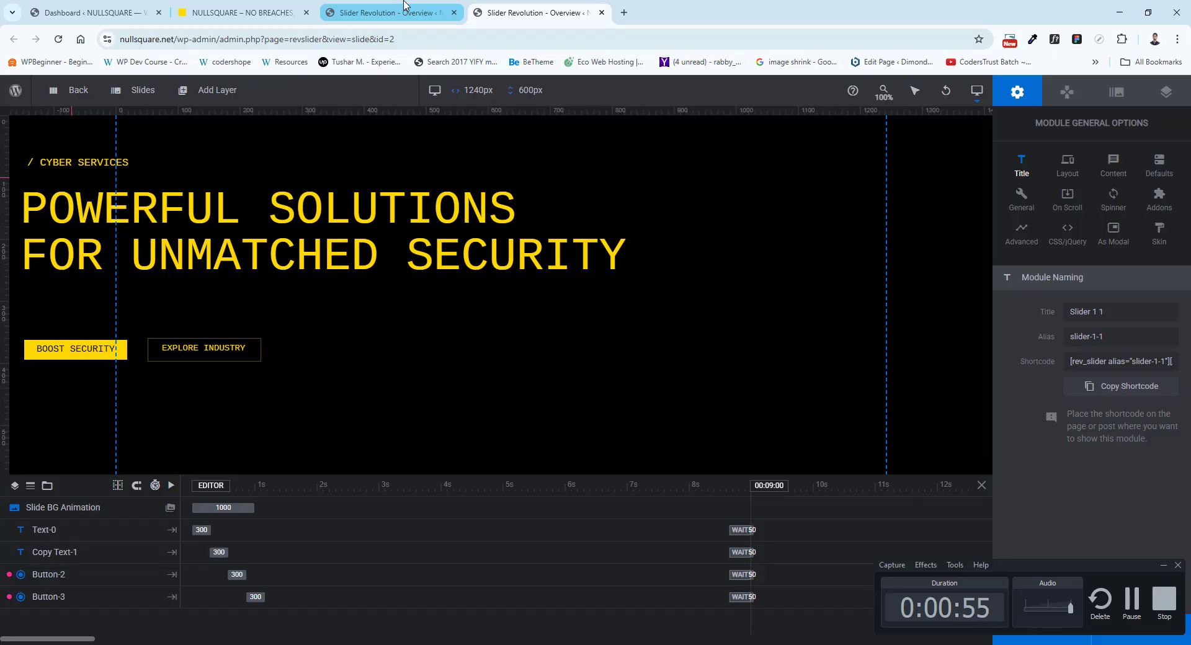
{"action": "left_click", "coordinate": [400, 8]}
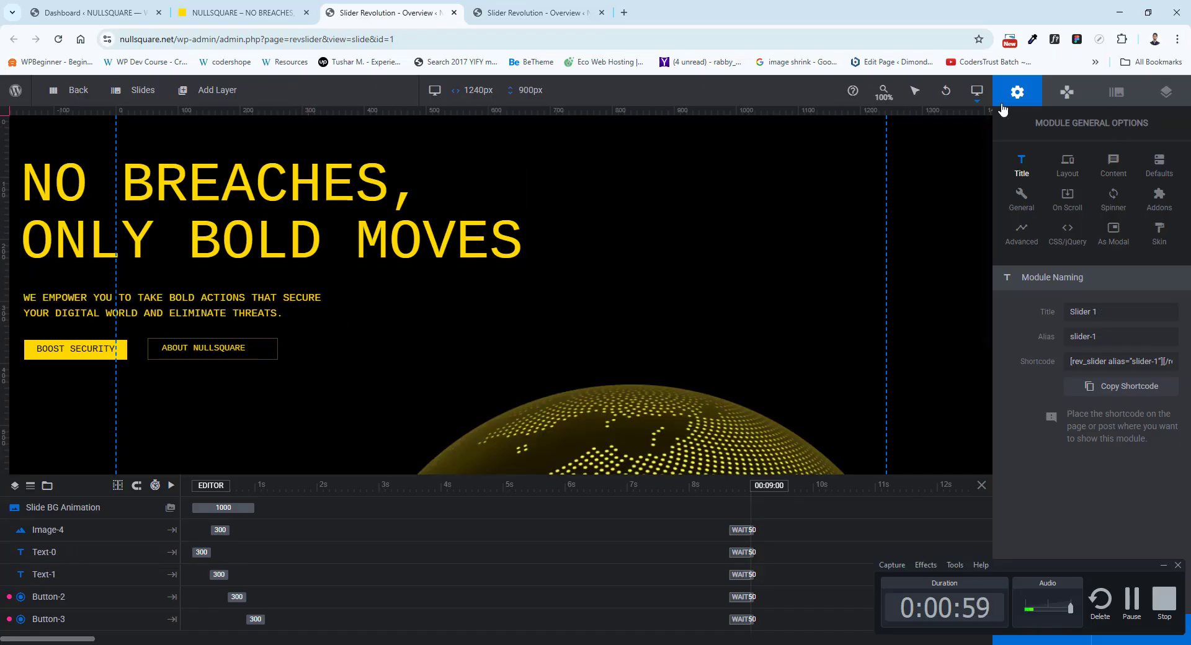
Inspect the content of Slider 1's headline, tagline and BOOST SECURITY button layers.
{"action": "left_click", "coordinate": [301, 192]}
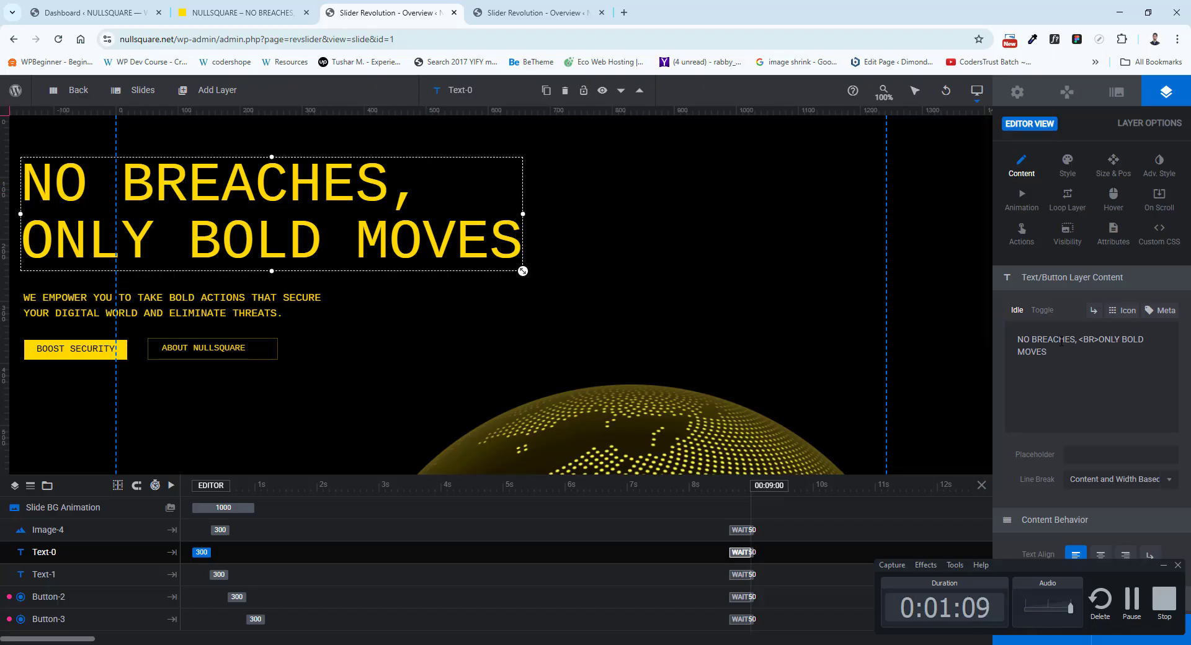
{"action": "left_click", "coordinate": [251, 285]}
{"action": "left_click", "coordinate": [256, 299]}
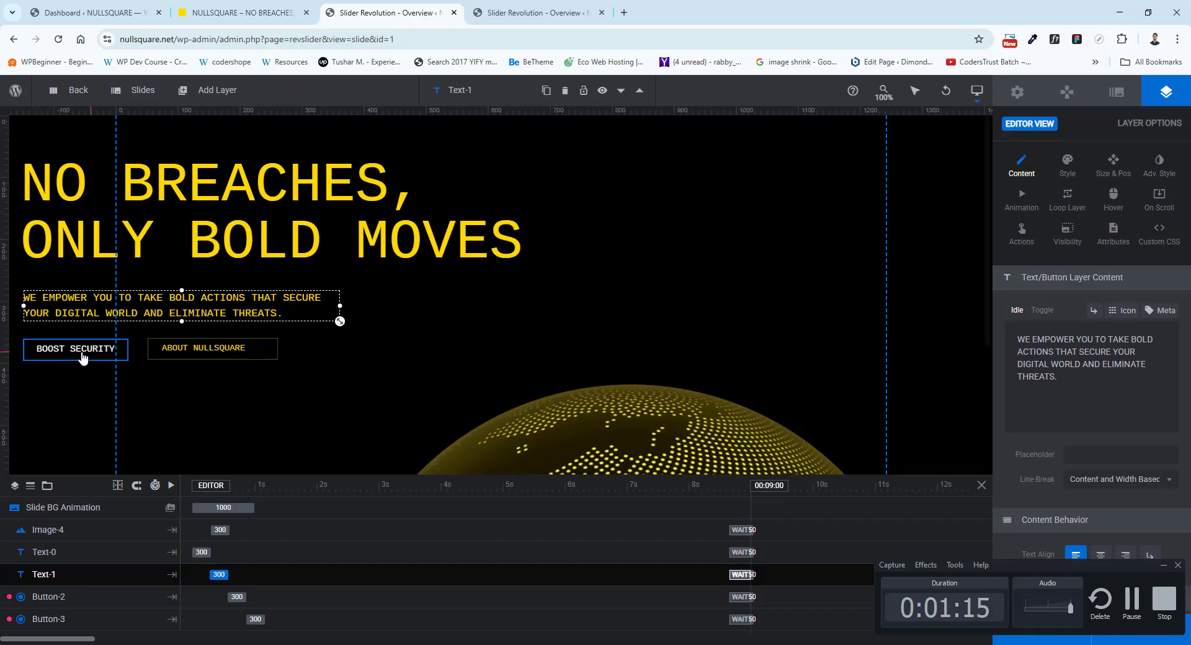
{"action": "left_click", "coordinate": [82, 358]}
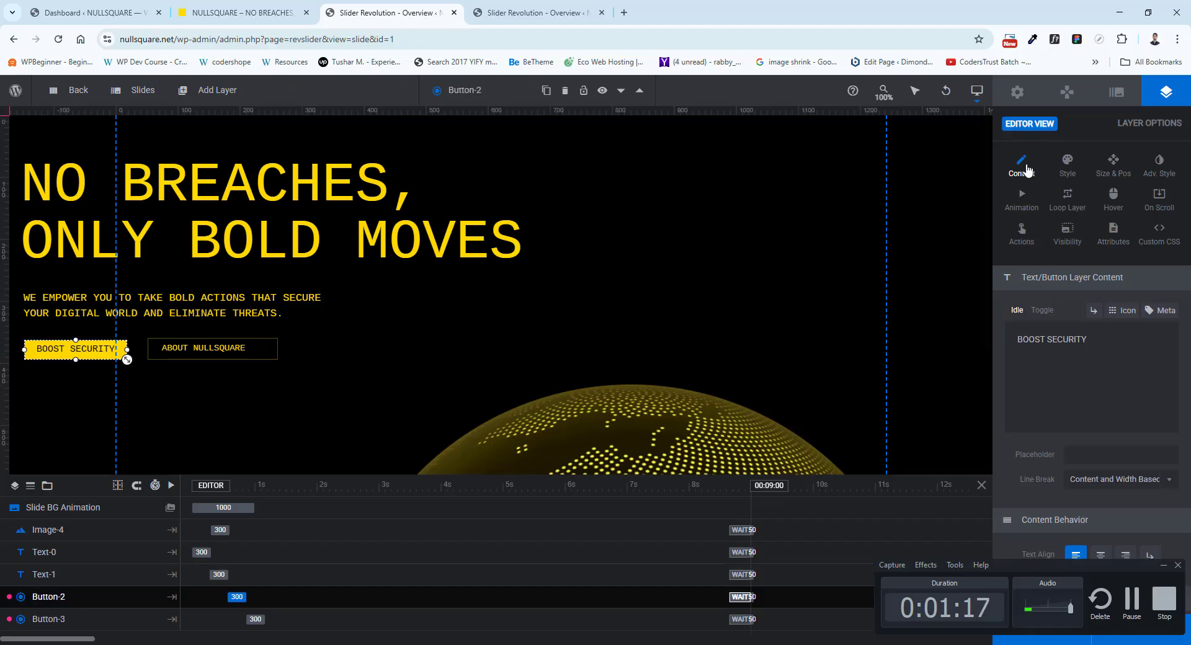
{"action": "left_click_drag", "start_coordinate": [1096, 565], "coordinate": [903, 555]}
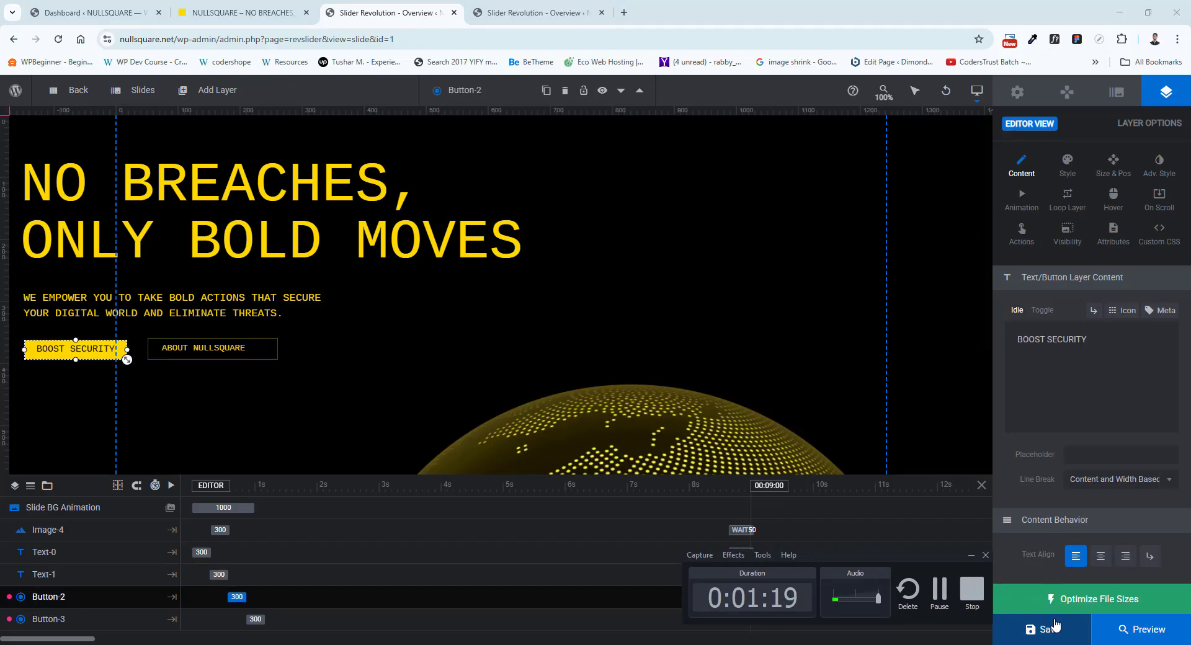
Close the Slider 1 editor and look over the service and customer satisfaction sections of the live homepage.
{"action": "left_click", "coordinate": [454, 13]}
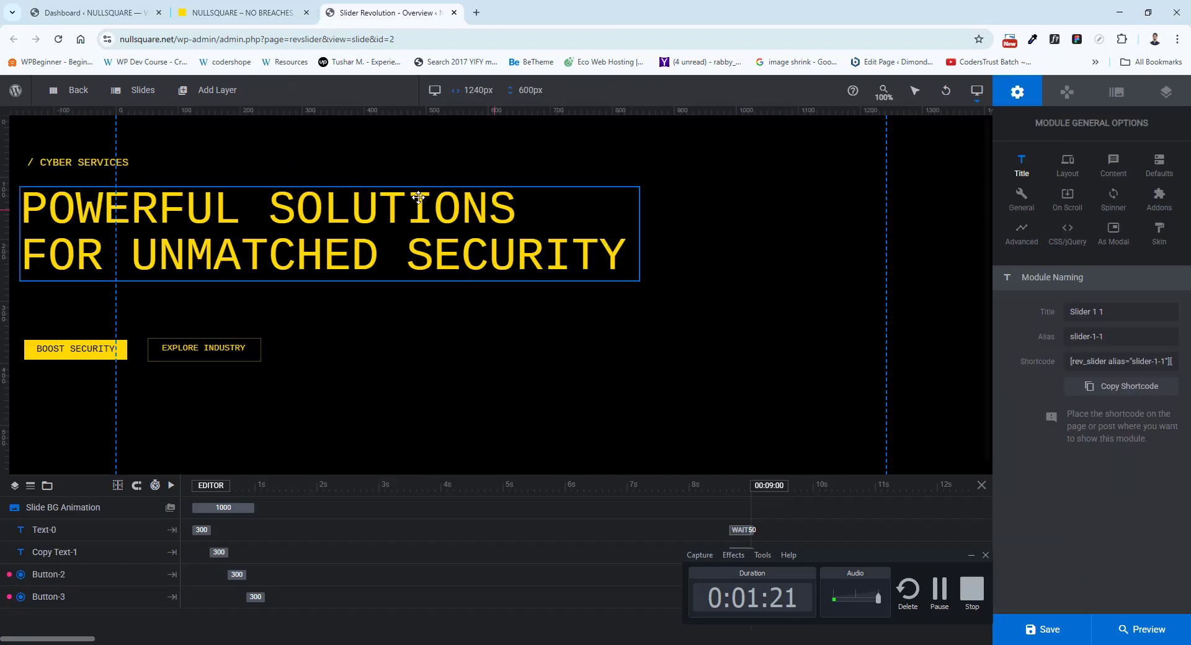
{"action": "left_click", "coordinate": [242, 10]}
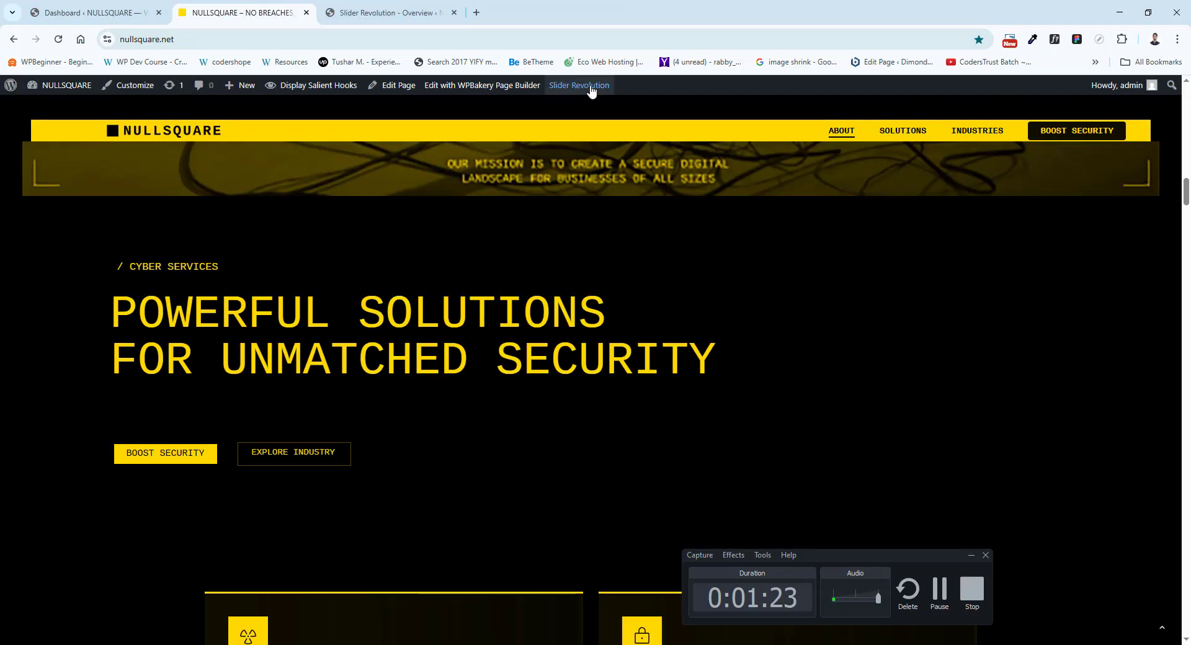
{"action": "mouse_move", "coordinate": [589, 87]}
{"action": "scroll", "coordinate": [593, 359], "scroll_direction": "down", "scroll_amount": 10}
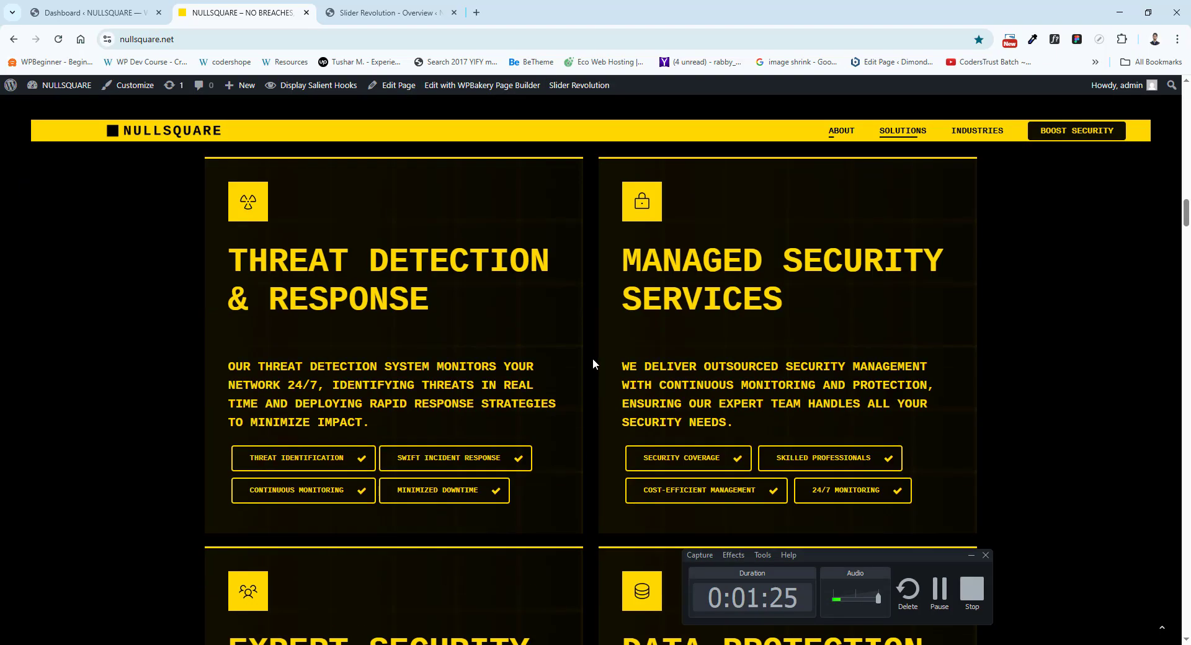
{"action": "scroll", "coordinate": [586, 353], "scroll_direction": "down", "scroll_amount": 5}
{"action": "scroll", "coordinate": [575, 354], "scroll_direction": "up", "scroll_amount": 10}
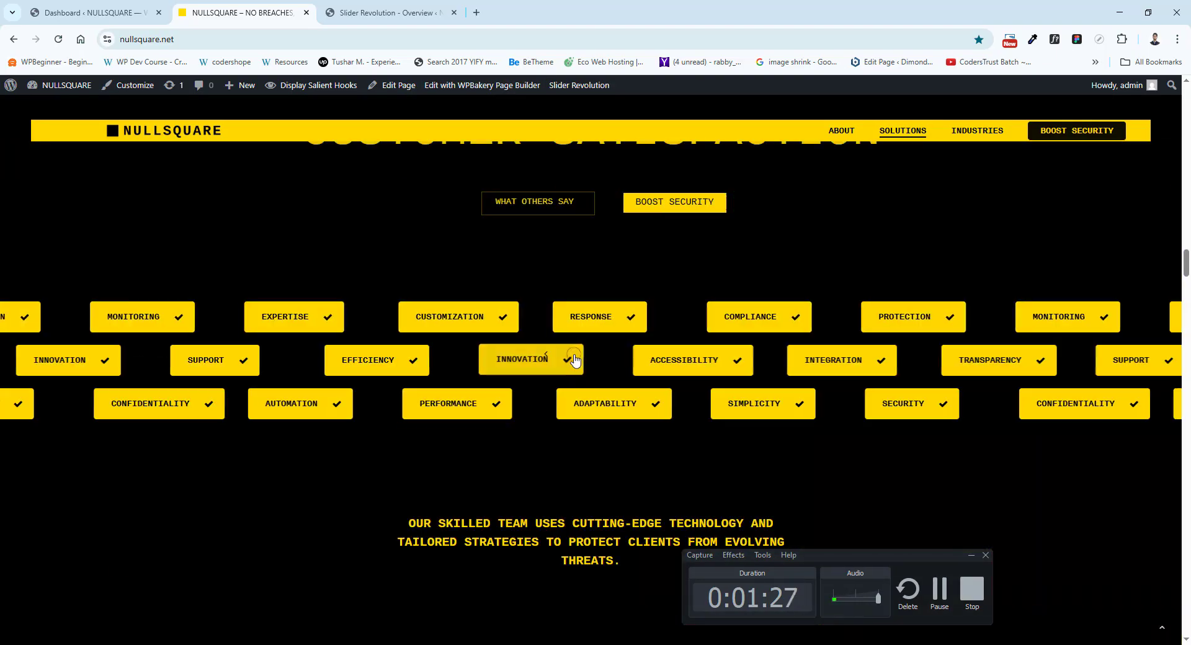
{"action": "scroll", "coordinate": [574, 357], "scroll_direction": "up", "scroll_amount": 10}
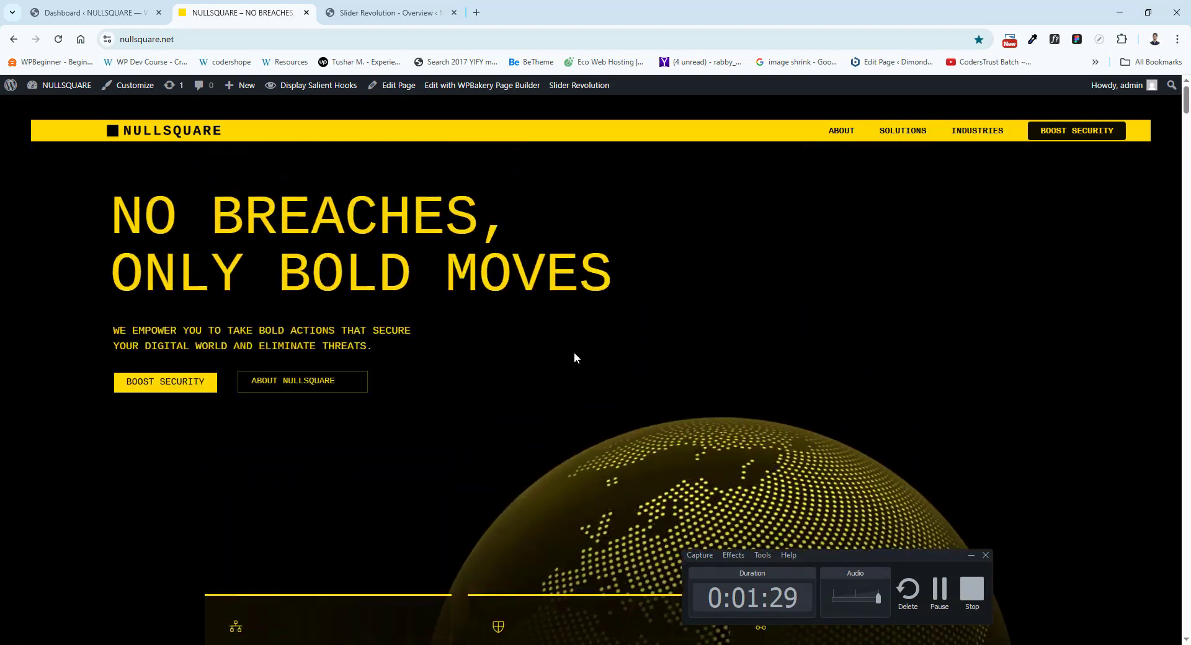
Close the Slider 1 1 editor and open the Home page for editing in a new browser tab.
{"action": "left_click", "coordinate": [384, 12]}
{"action": "left_click", "coordinate": [454, 12]}
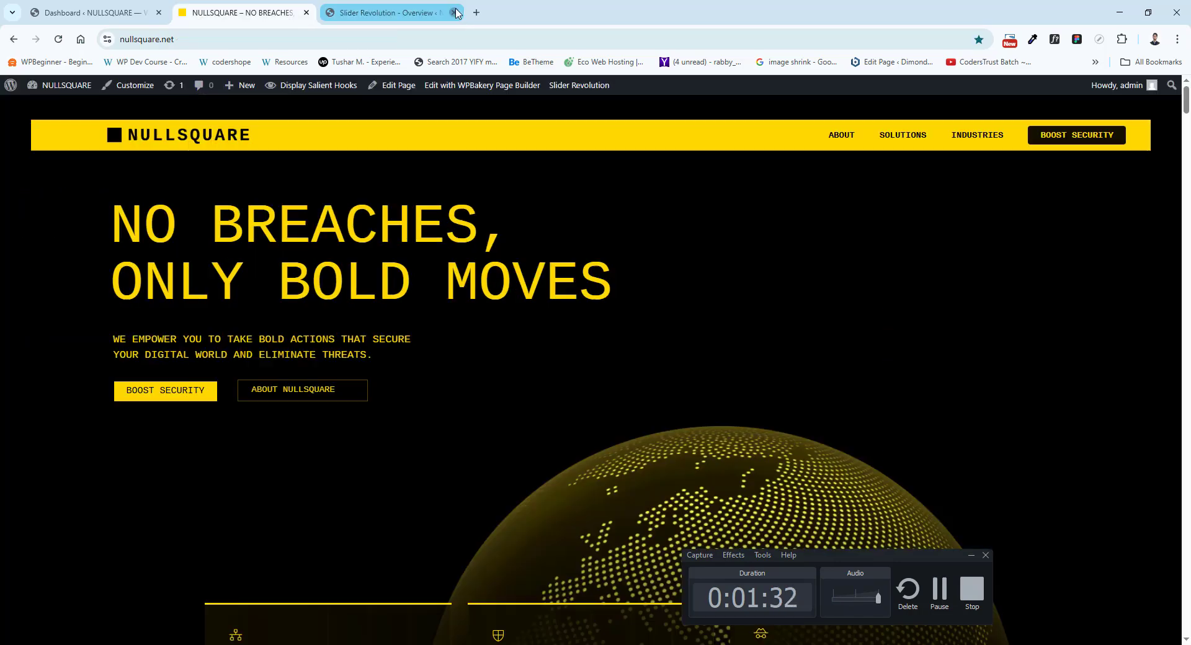
{"action": "right_click", "coordinate": [400, 86]}
{"action": "left_click", "coordinate": [421, 95]}
{"action": "left_click", "coordinate": [369, 6]}
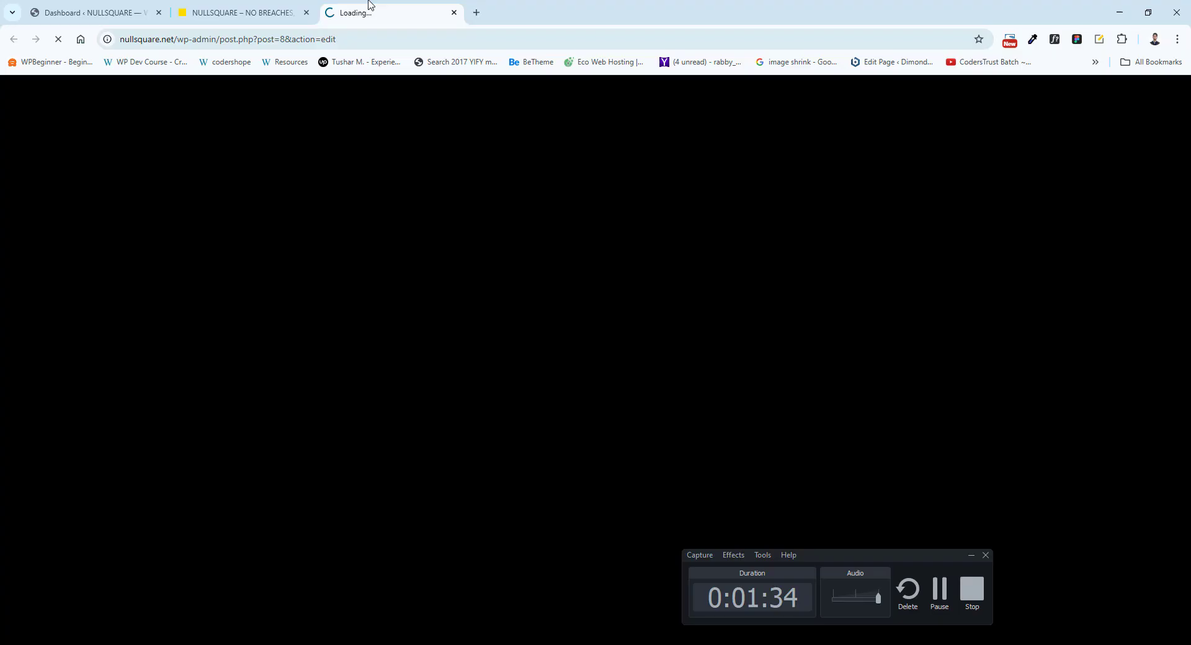
Compare the live homepage's hero and three service cards with the matching rows in the Home page's WPBakery layout.
{"action": "left_click", "coordinate": [261, 8]}
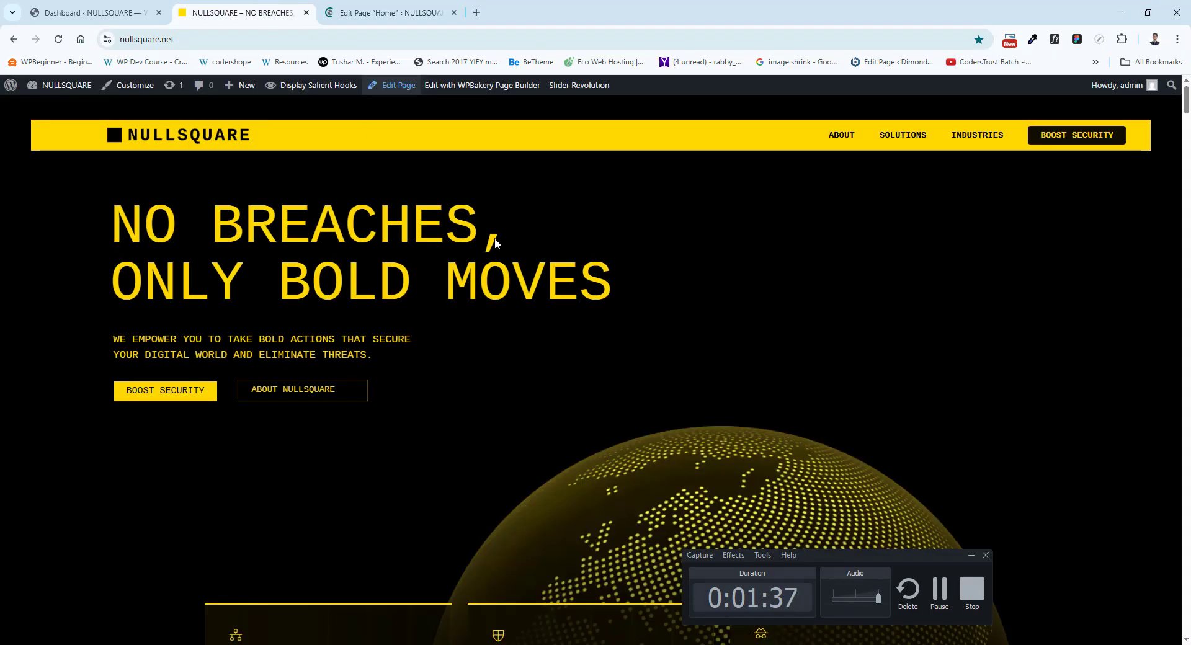
{"action": "scroll", "coordinate": [495, 242], "scroll_direction": "down", "scroll_amount": 4}
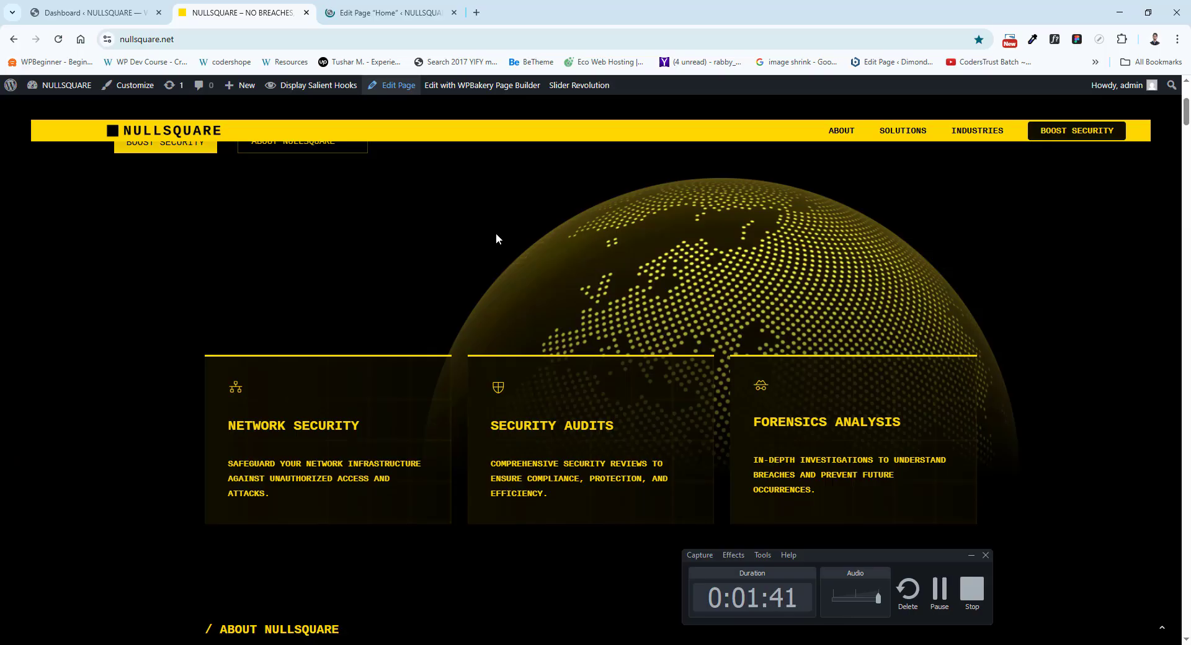
{"action": "left_click", "coordinate": [385, 12]}
{"action": "left_click", "coordinate": [252, 6]}
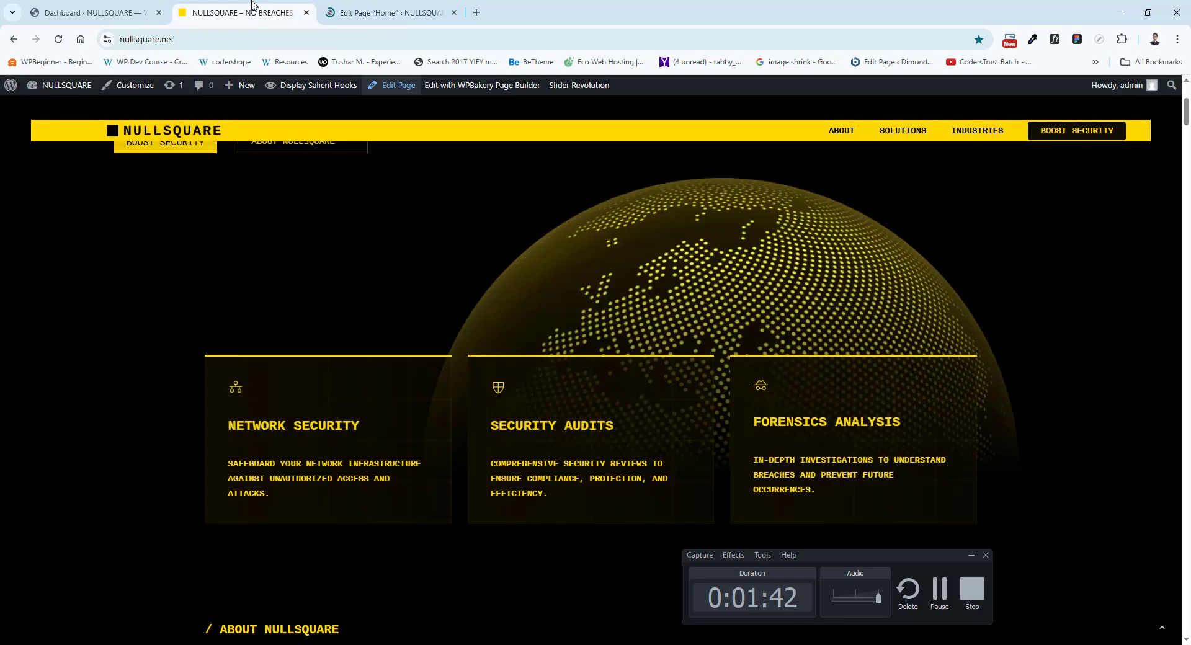
{"action": "left_click", "coordinate": [360, 4]}
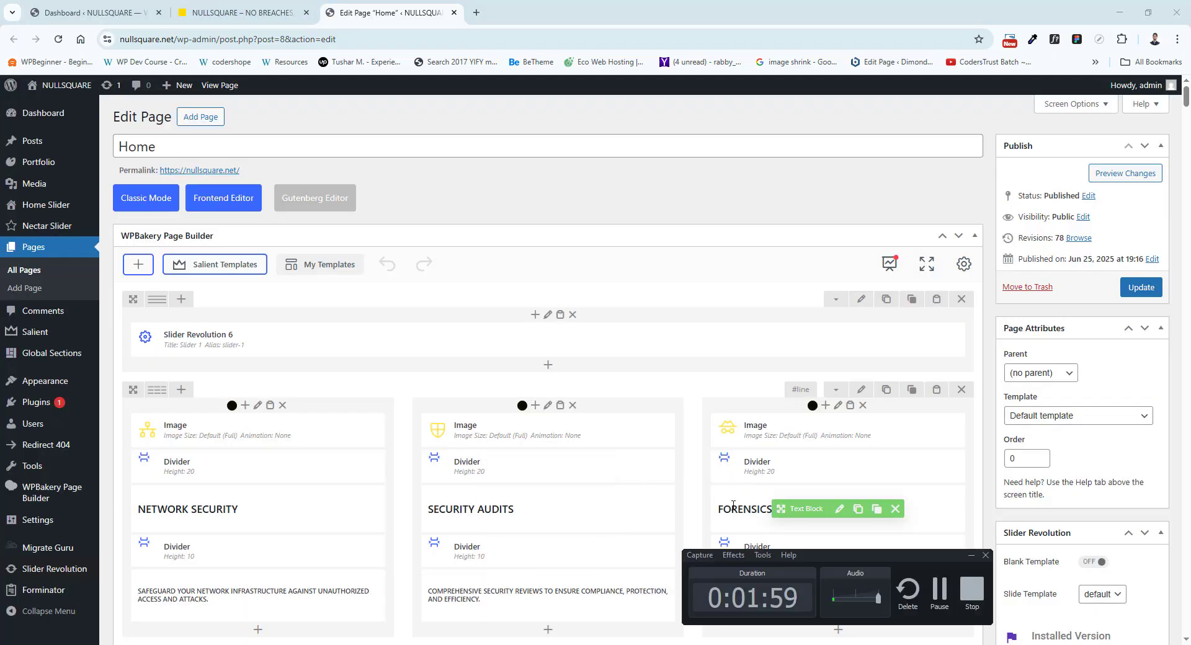
{"action": "scroll", "coordinate": [373, 270], "scroll_direction": "down", "scroll_amount": 1}
{"action": "scroll", "coordinate": [373, 270], "scroll_direction": "down", "scroll_amount": 3}
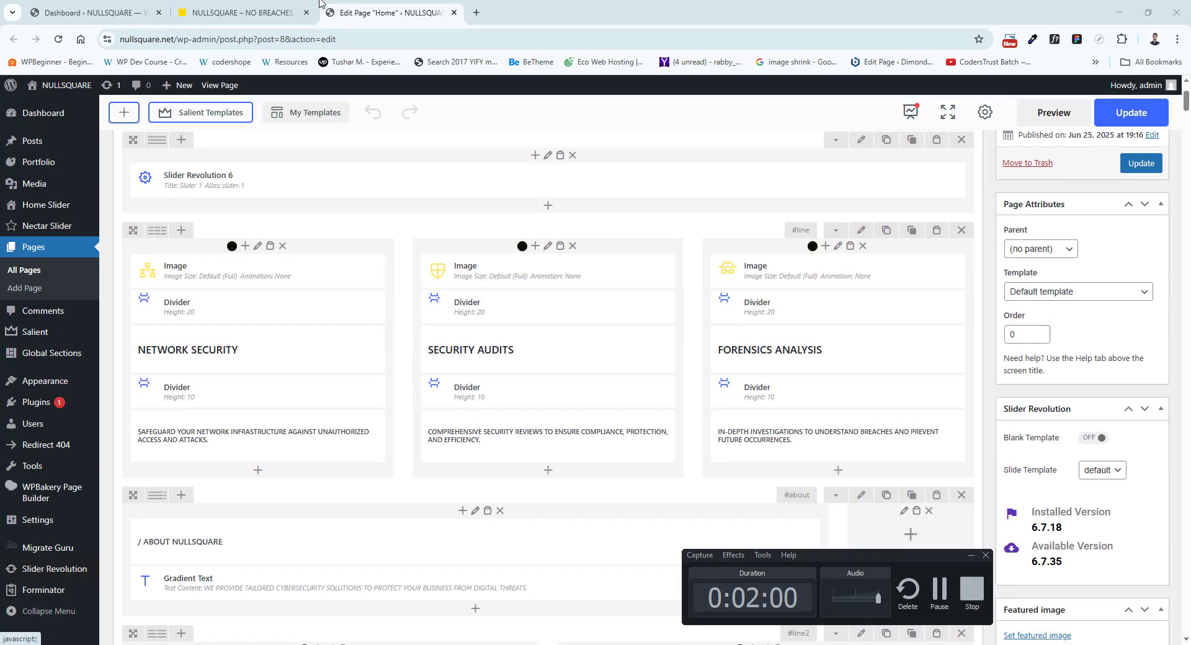
{"action": "left_click", "coordinate": [243, 12]}
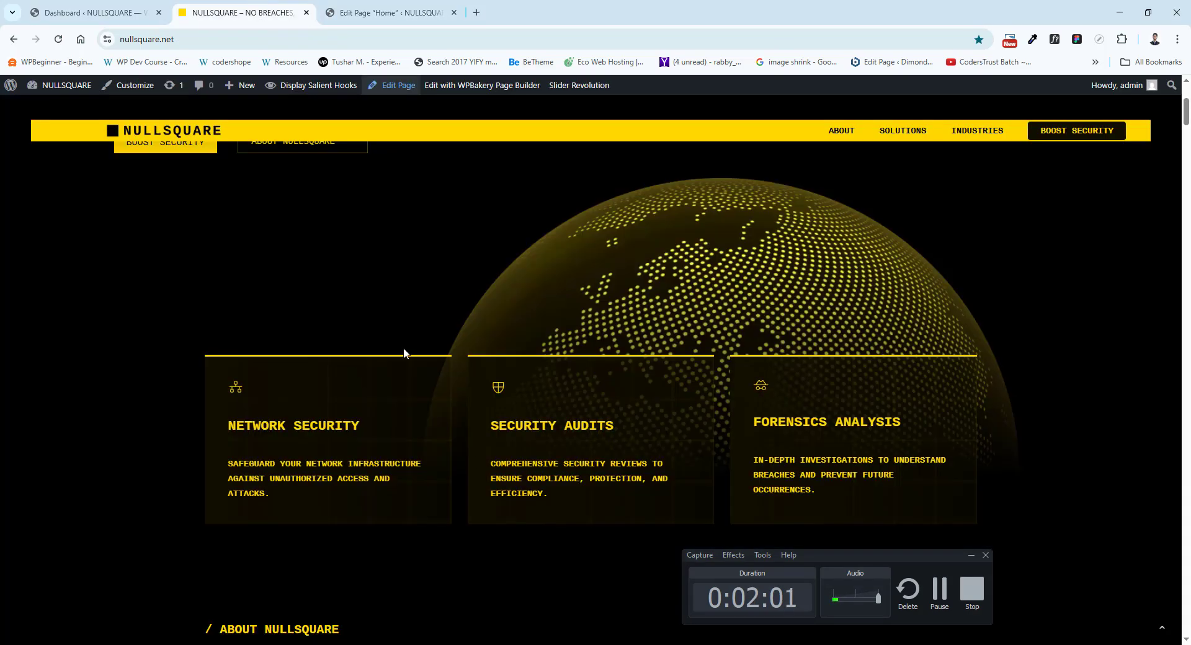
{"action": "left_click", "coordinate": [358, 5]}
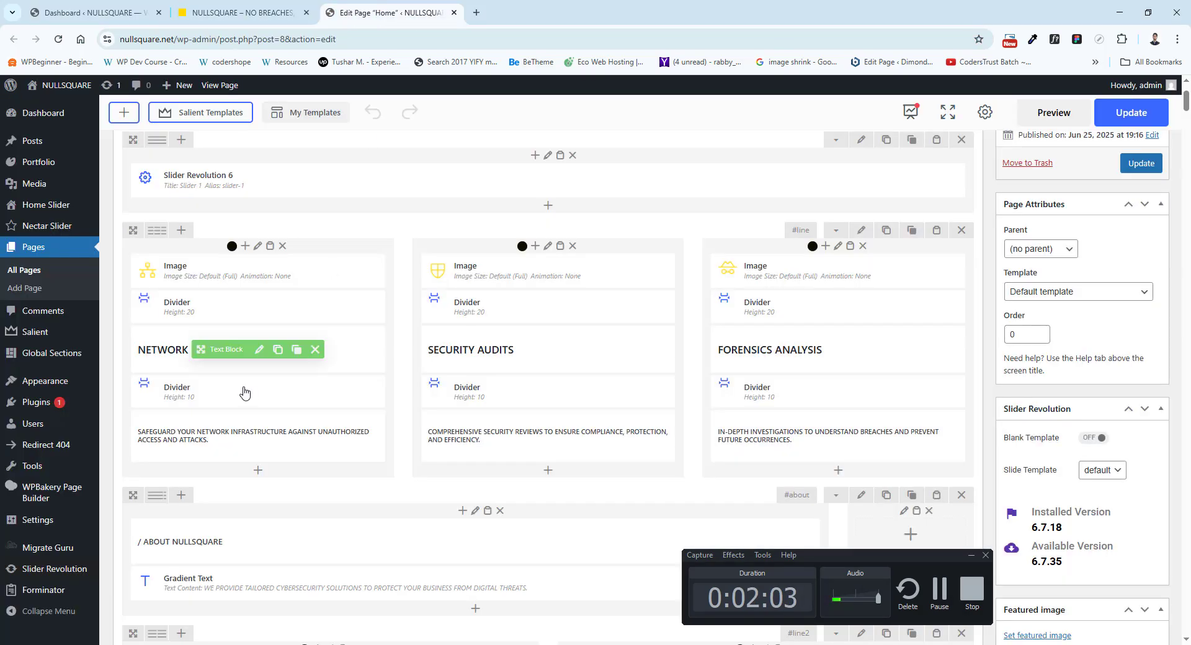
{"action": "left_click", "coordinate": [308, 5]}
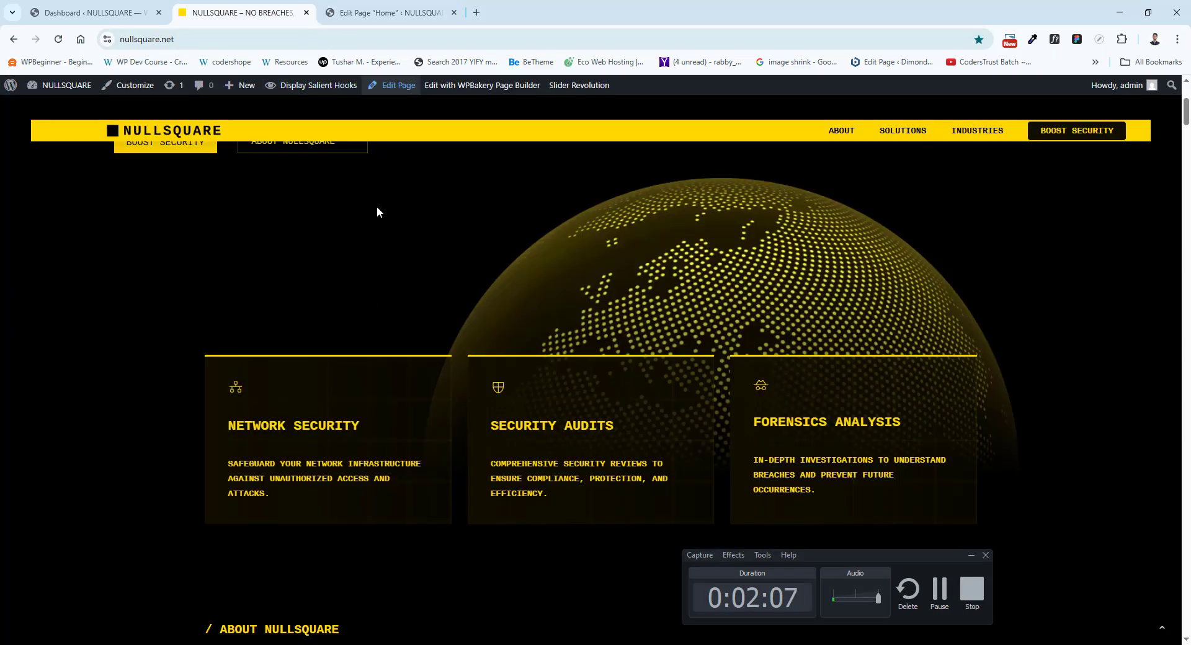
{"action": "left_click", "coordinate": [425, 5]}
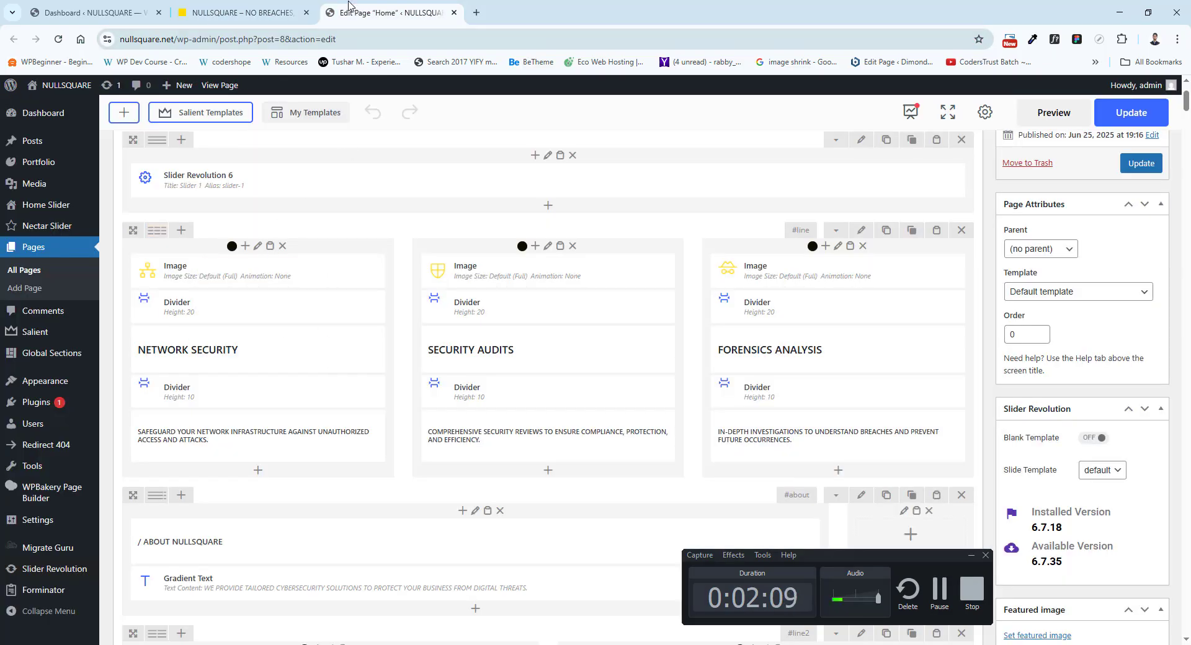
Check the live homepage's Network Security card against its column in the Home page layout.
{"action": "left_click", "coordinate": [298, 11]}
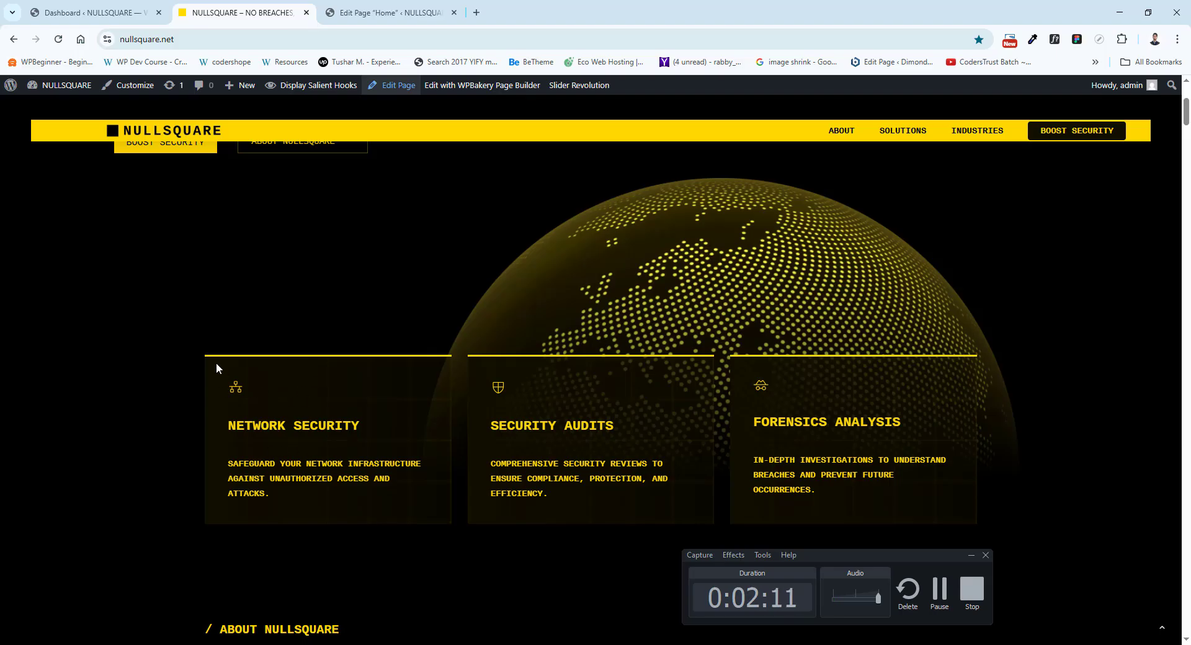
{"action": "left_click", "coordinate": [359, 6]}
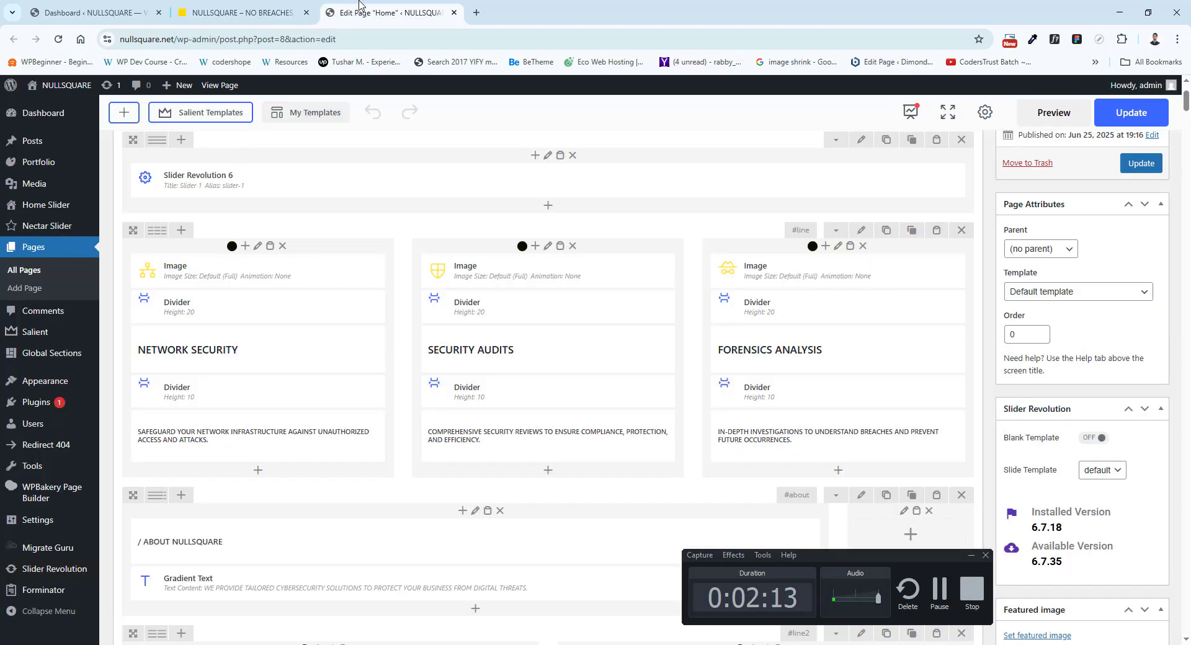
{"action": "left_click", "coordinate": [261, 13]}
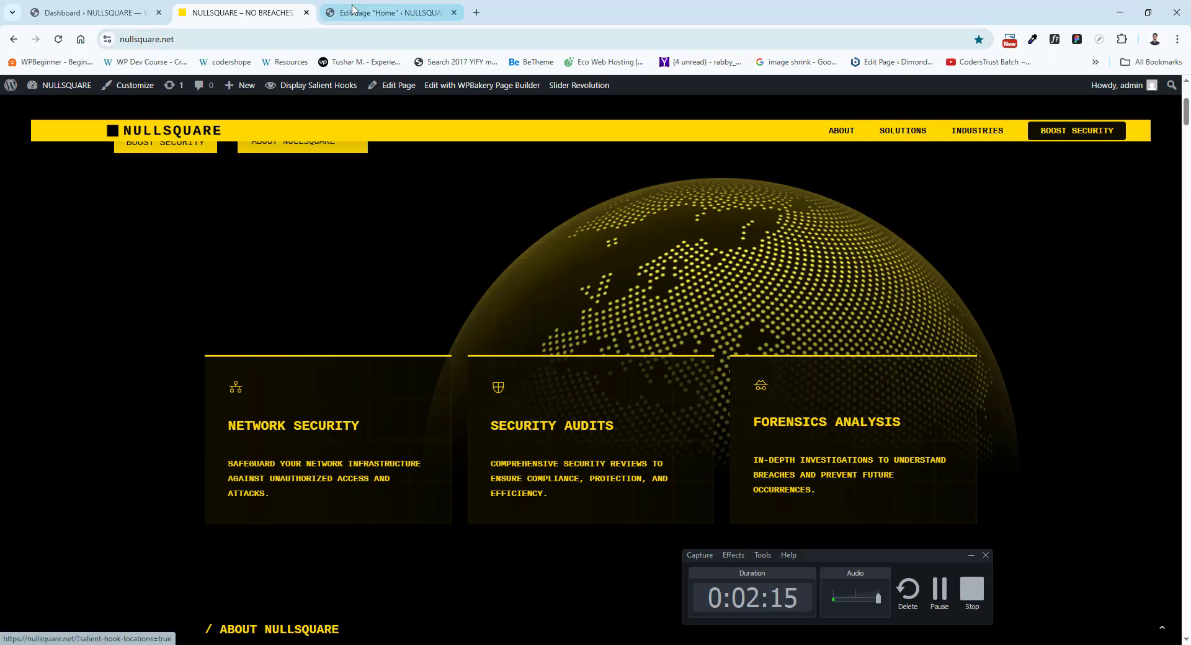
{"action": "left_click", "coordinate": [385, 12]}
Inspect the Network Security card's icon in its image settings and the media library, and close both dialogs without saving.
{"action": "left_click", "coordinate": [253, 274]}
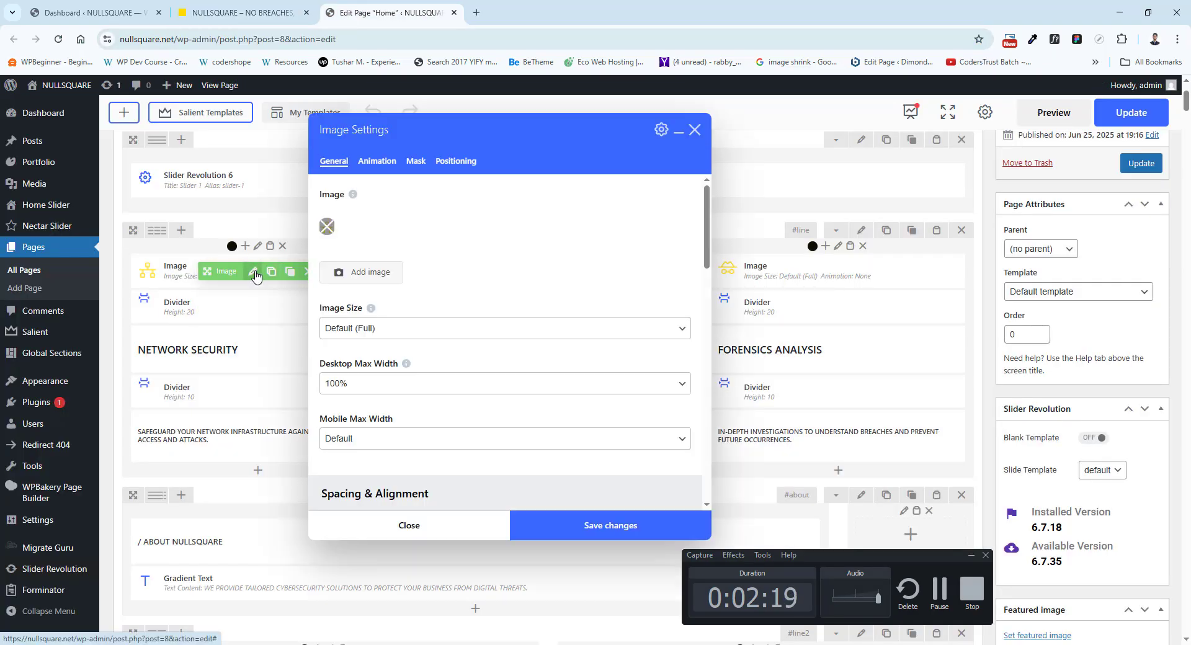
{"action": "left_click", "coordinate": [369, 270]}
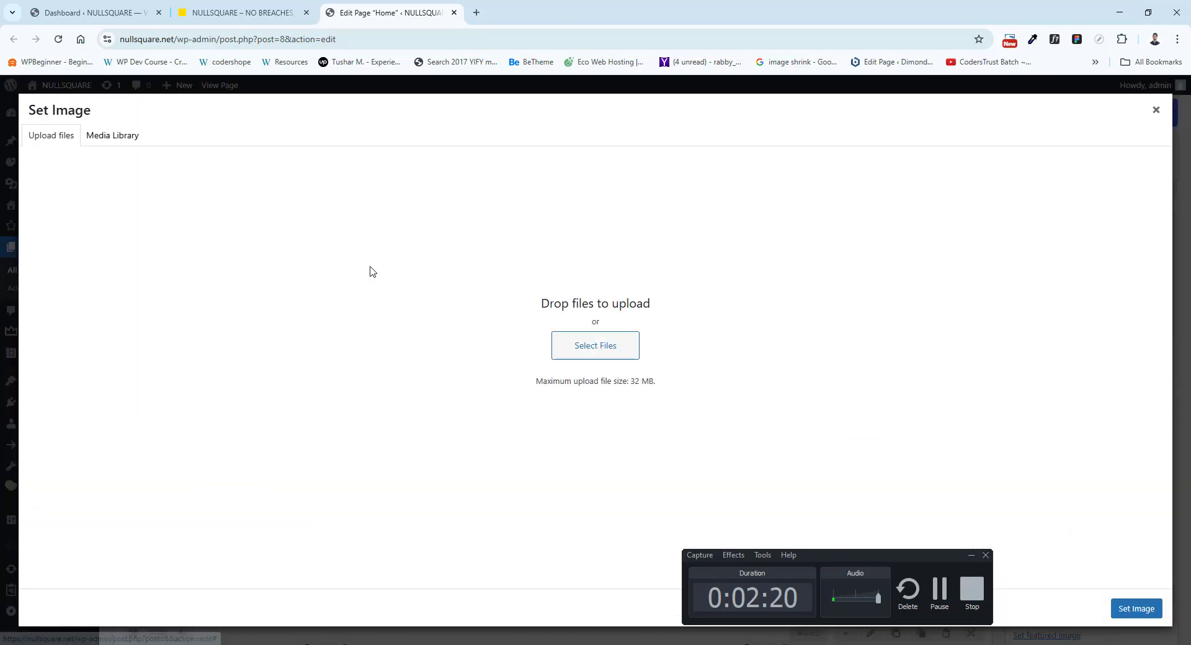
{"action": "left_click", "coordinate": [124, 138]}
{"action": "scroll", "coordinate": [382, 381], "scroll_direction": "down", "scroll_amount": 3}
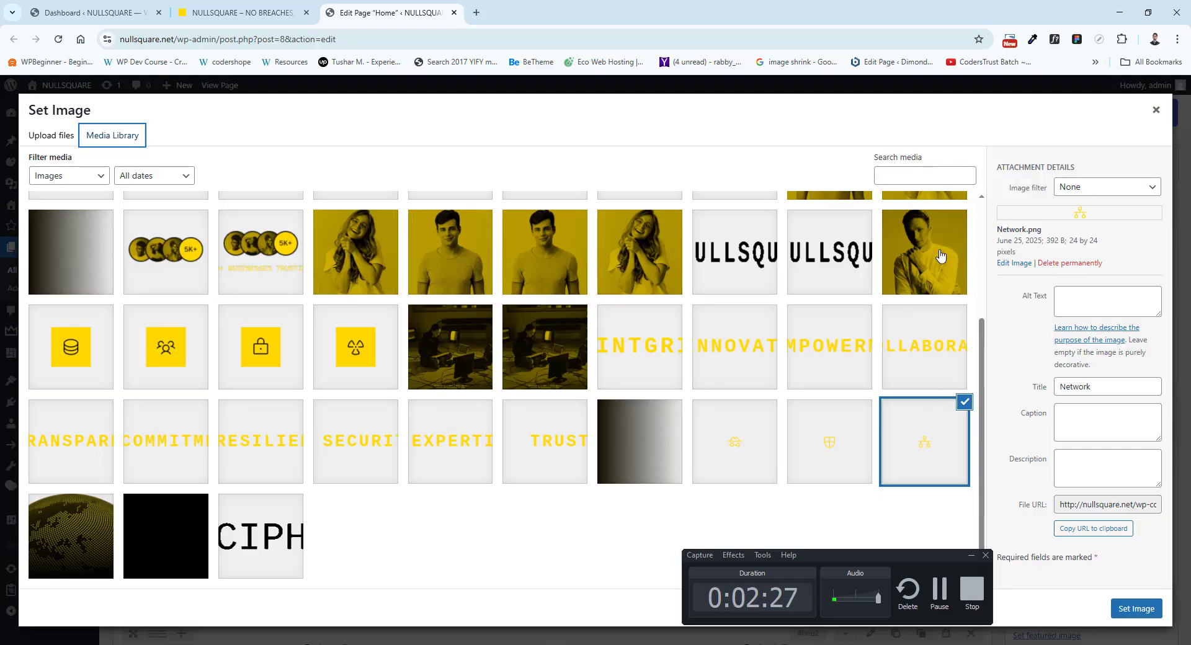
{"action": "left_click", "coordinate": [245, 12]}
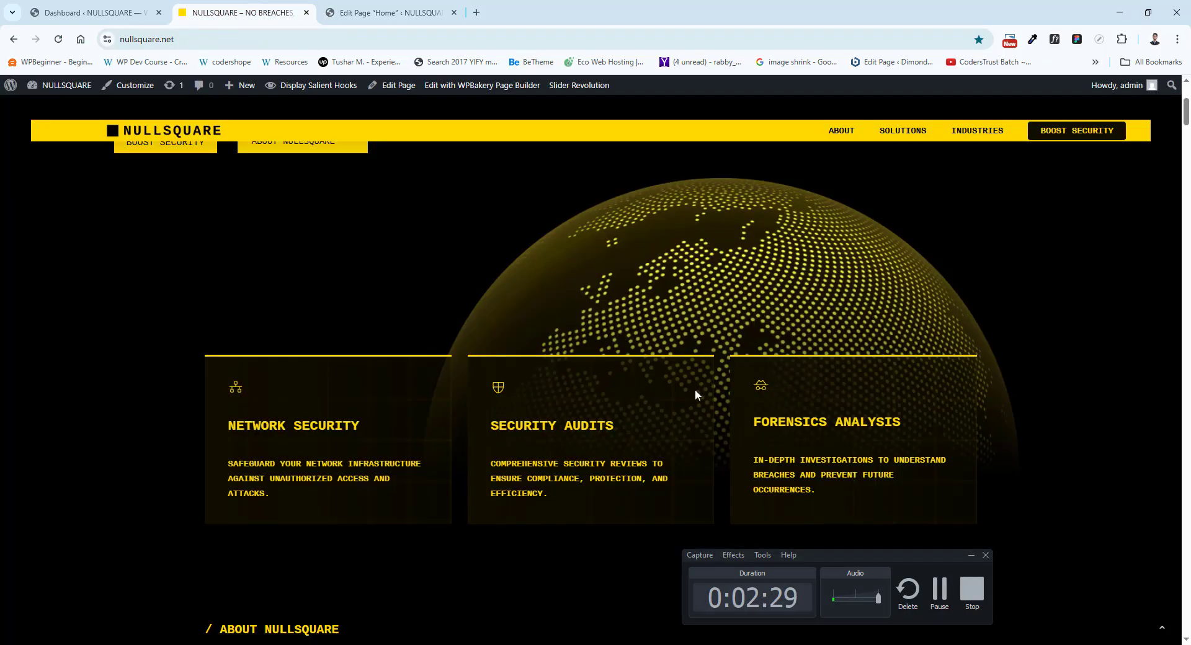
{"action": "left_click", "coordinate": [368, 5]}
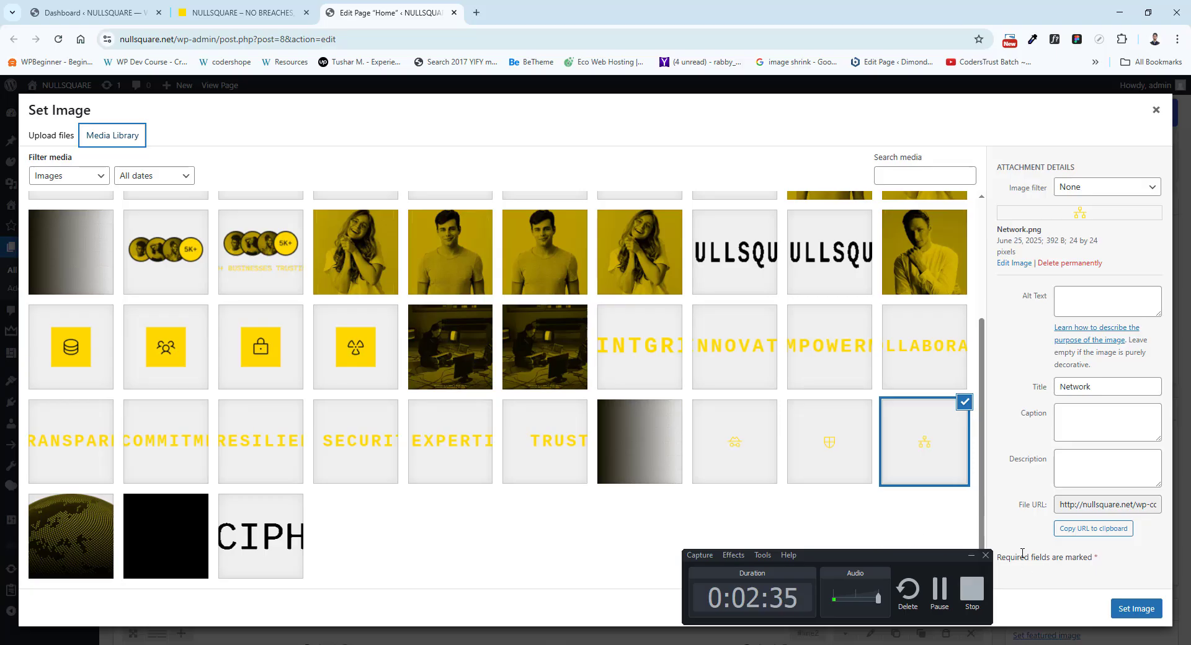
{"action": "left_click", "coordinate": [1158, 110]}
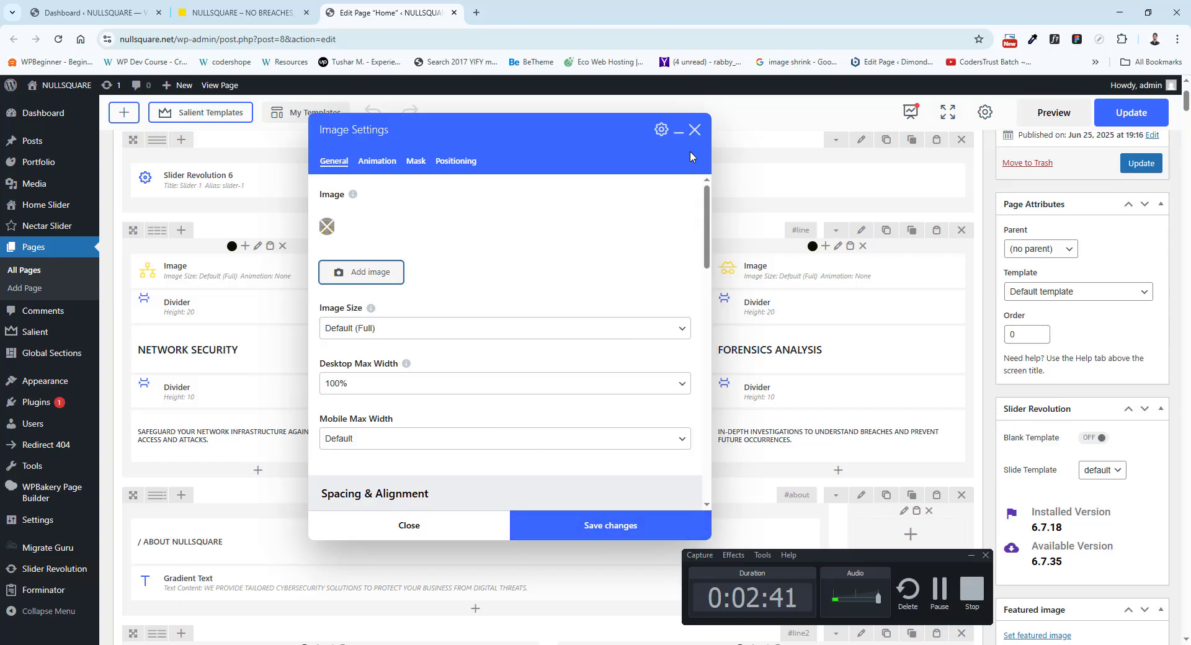
{"action": "left_click", "coordinate": [699, 132]}
View the NETWORK SECURITY heading's text block settings and compare the heading and description with the live card.
{"action": "left_click", "coordinate": [263, 7]}
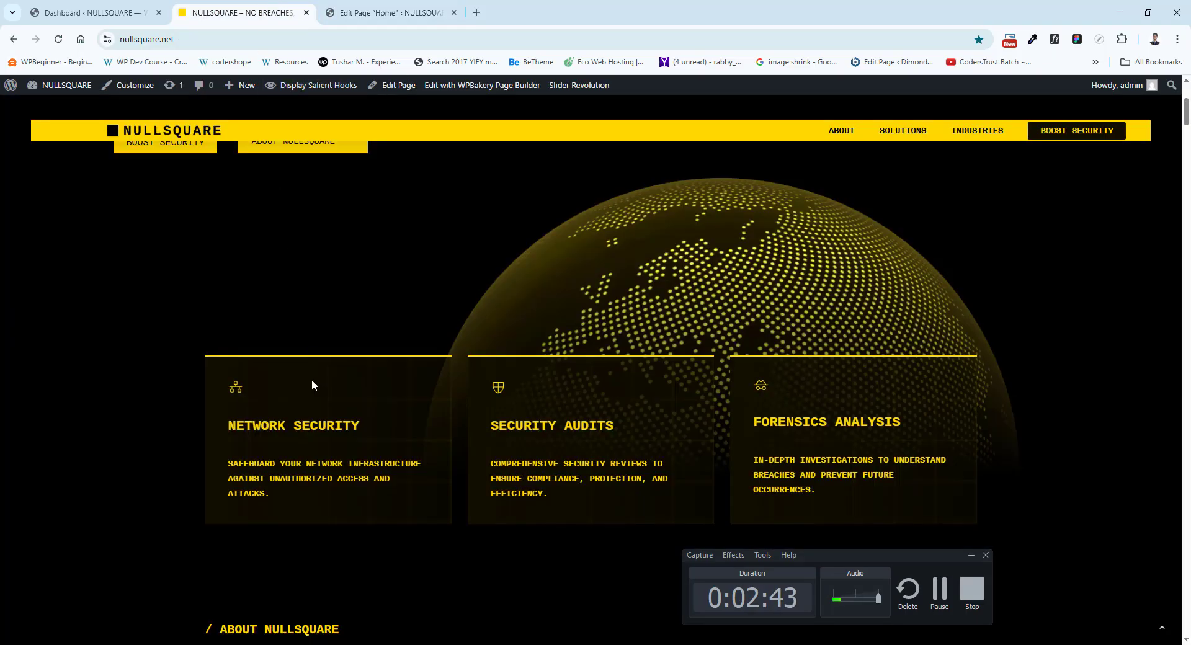
{"action": "left_click", "coordinate": [378, 13]}
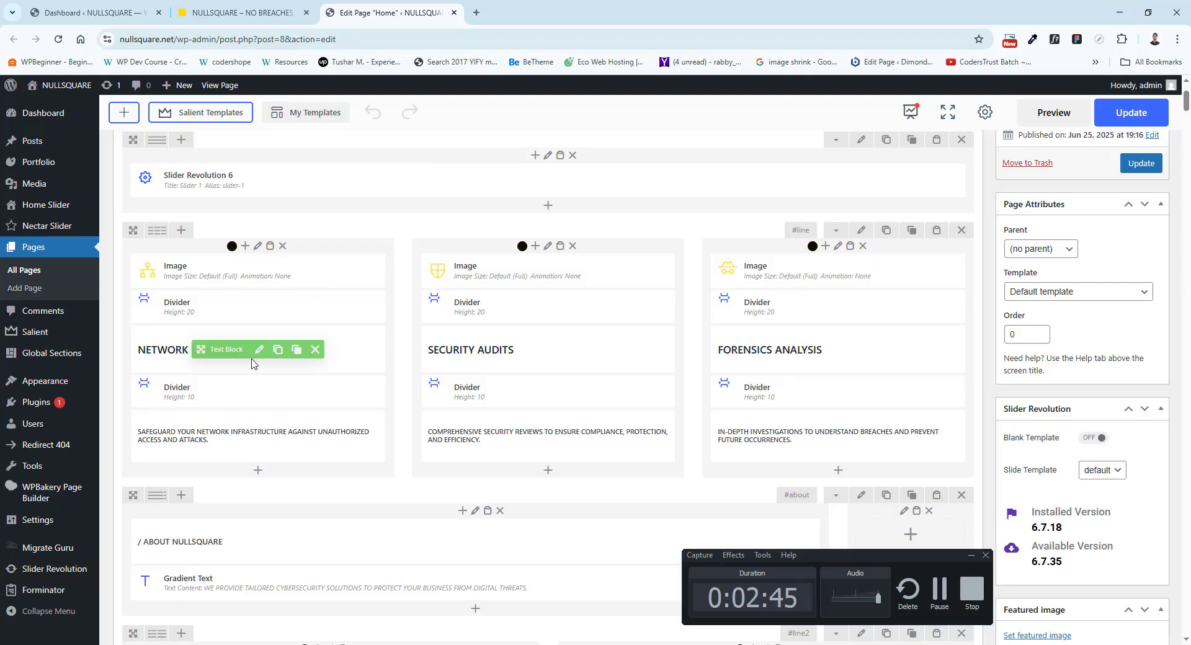
{"action": "left_click", "coordinate": [259, 351]}
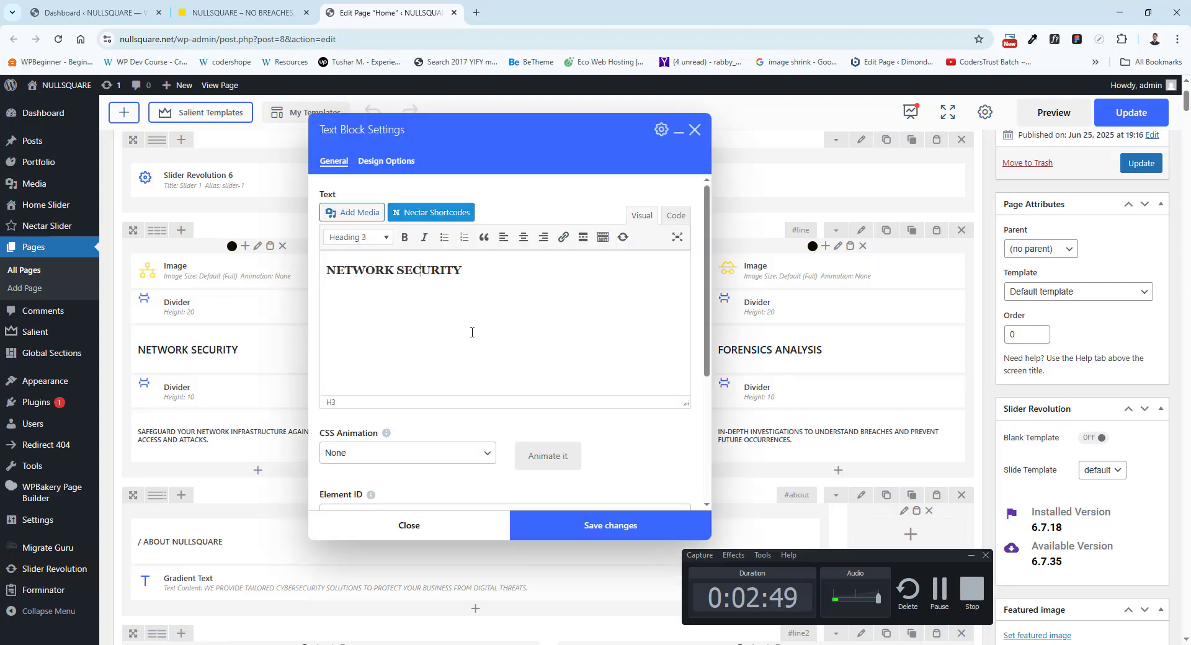
{"action": "left_click", "coordinate": [694, 130]}
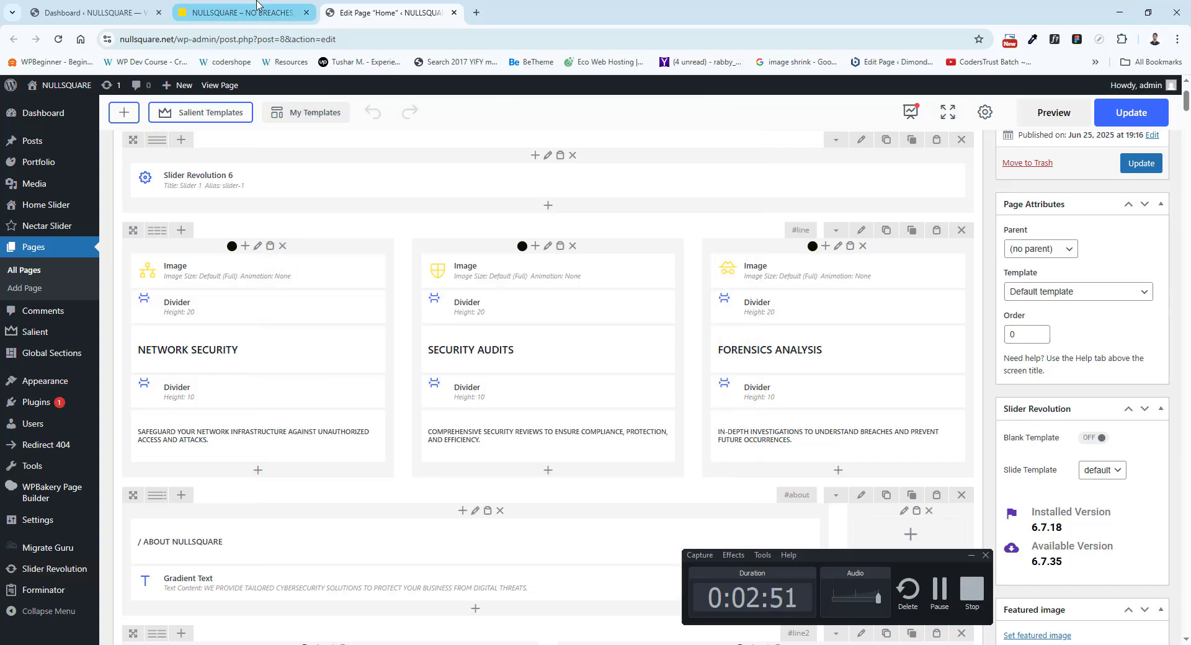
{"action": "left_click", "coordinate": [272, 6]}
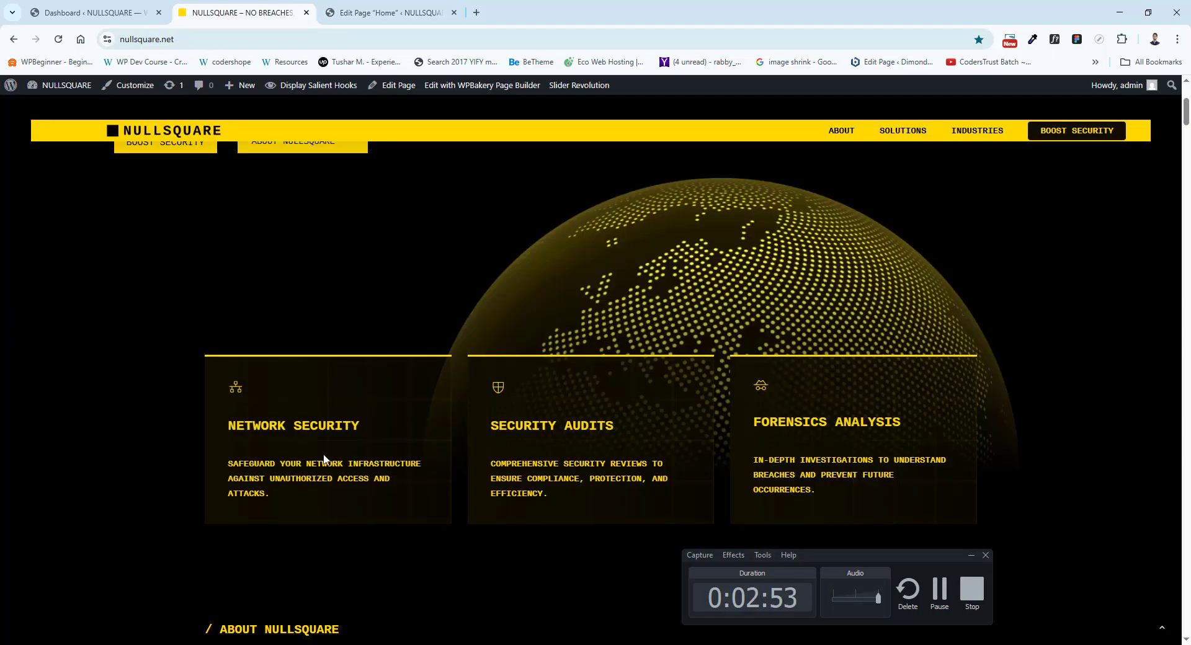
{"action": "left_click", "coordinate": [381, 14]}
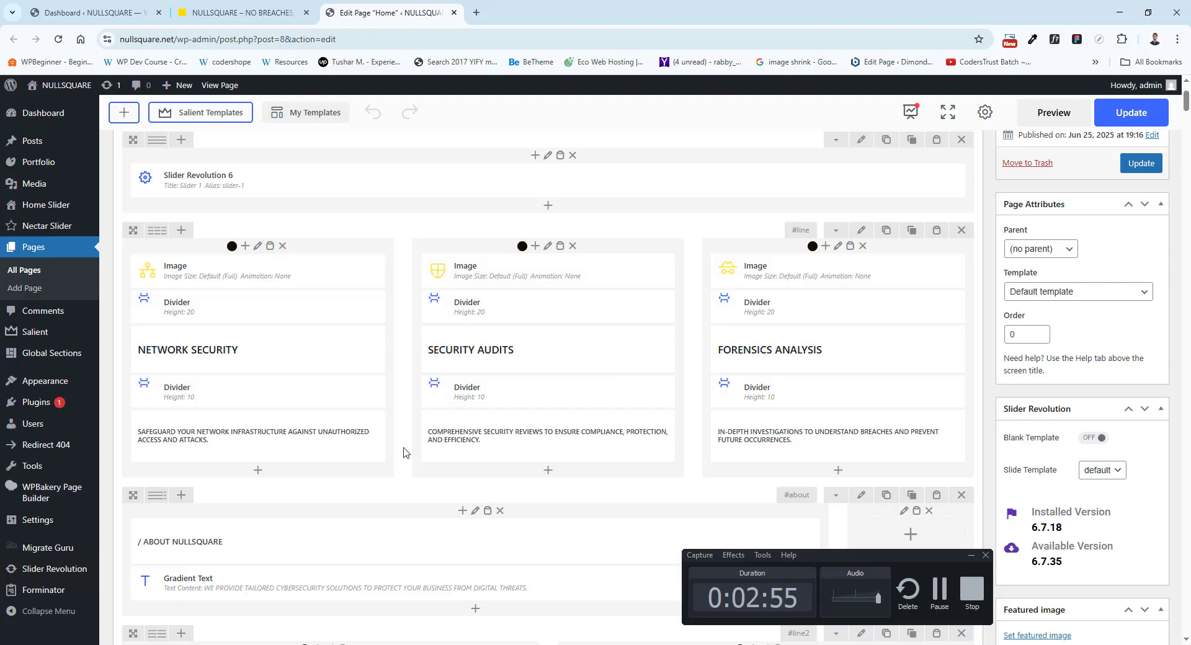
Compare the ABOUT NULLSQUARE heading and gradient text in the layout with the live About section.
{"action": "scroll", "coordinate": [403, 452], "scroll_direction": "down", "scroll_amount": 3}
{"action": "scroll", "coordinate": [352, 413], "scroll_direction": "down", "scroll_amount": 2}
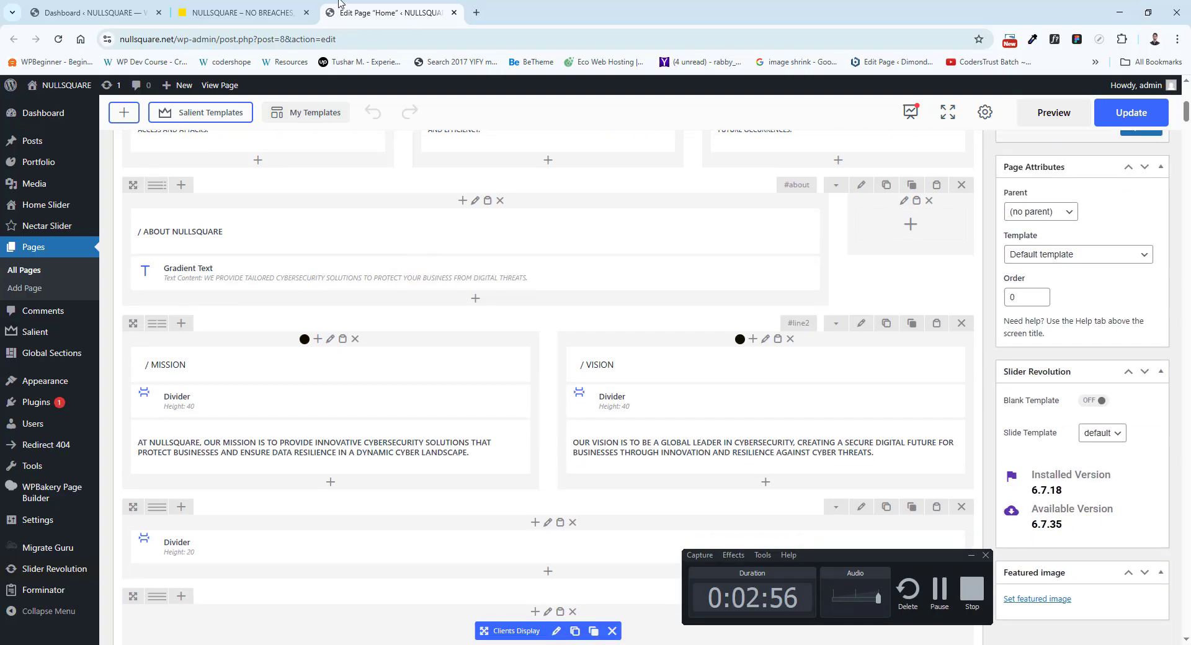
{"action": "left_click", "coordinate": [242, 12]}
{"action": "scroll", "coordinate": [397, 236], "scroll_direction": "down", "scroll_amount": 4}
{"action": "left_click_drag", "start_coordinate": [198, 373], "coordinate": [319, 428]}
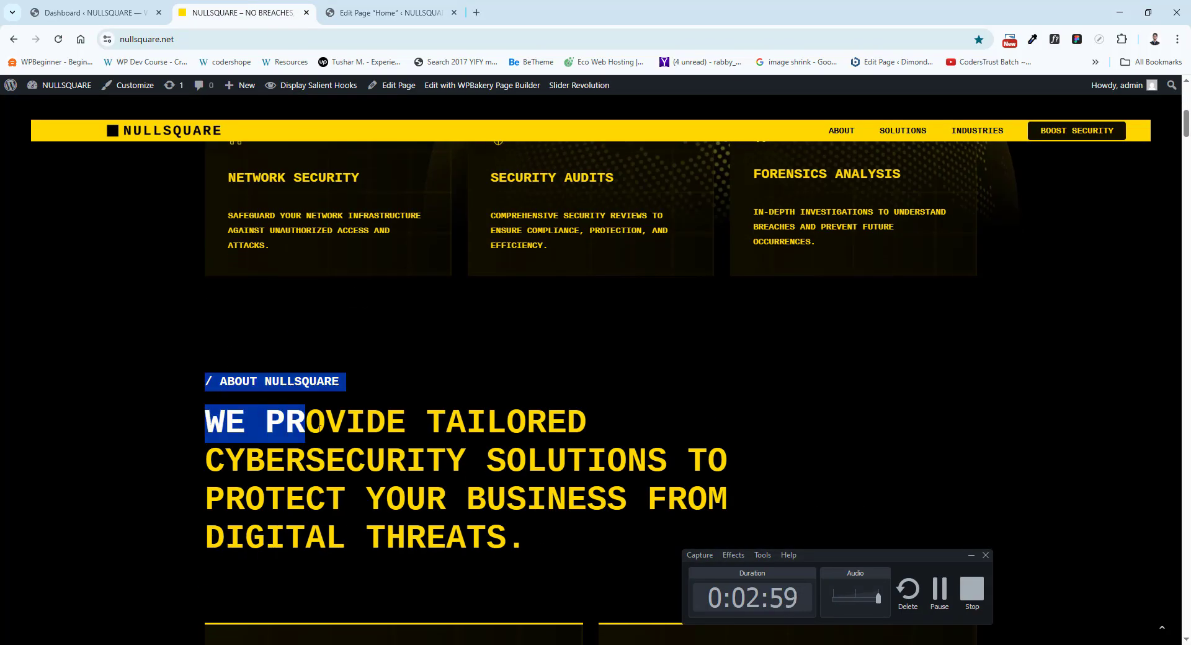
{"action": "left_click", "coordinate": [391, 12]}
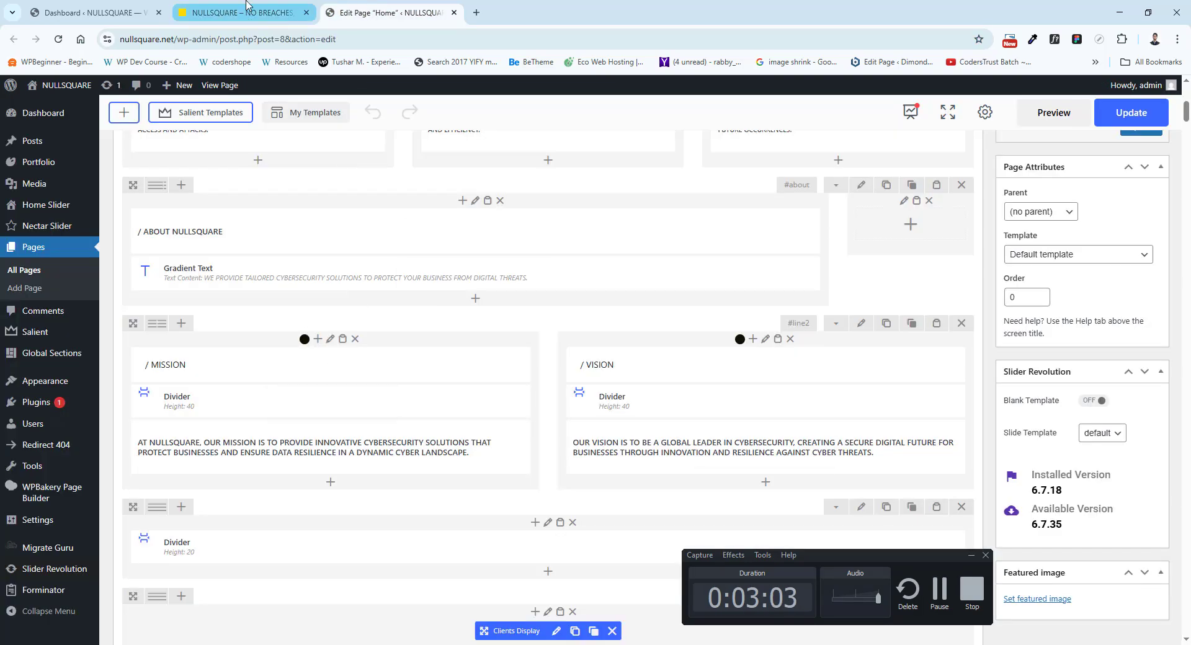
{"action": "mouse_move", "coordinate": [242, 253]}
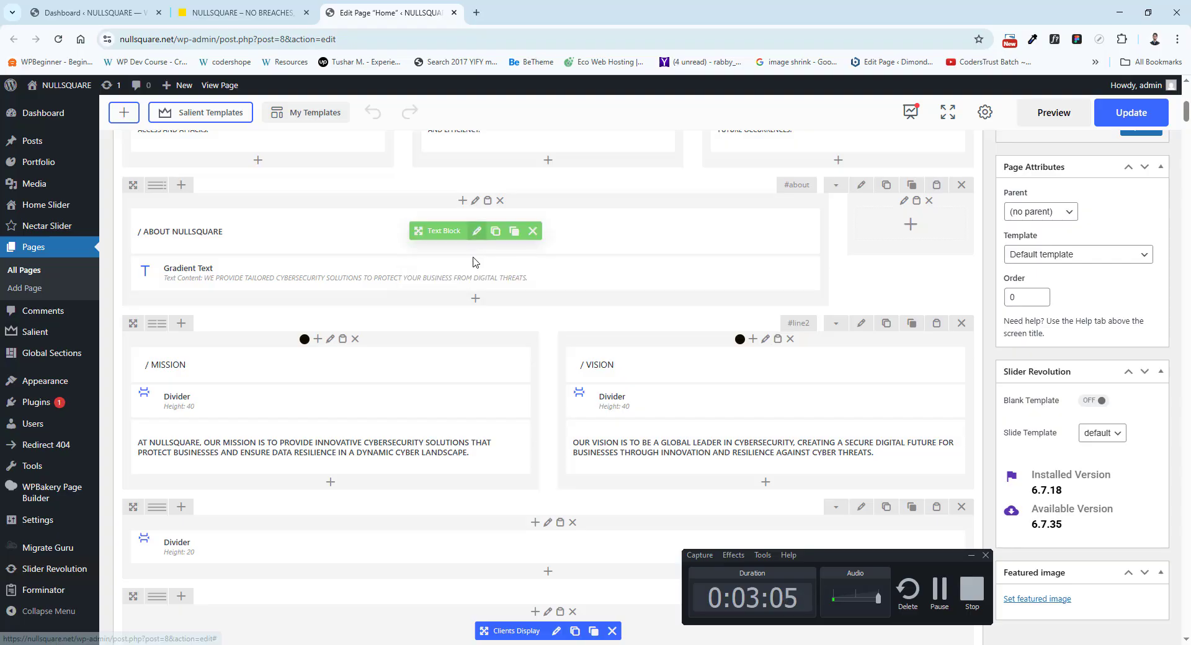
Compare the live MISSION and VISION cards with their two-column row in the Home page layout.
{"action": "left_click", "coordinate": [242, 13]}
{"action": "scroll", "coordinate": [534, 389], "scroll_direction": "down", "scroll_amount": 6}
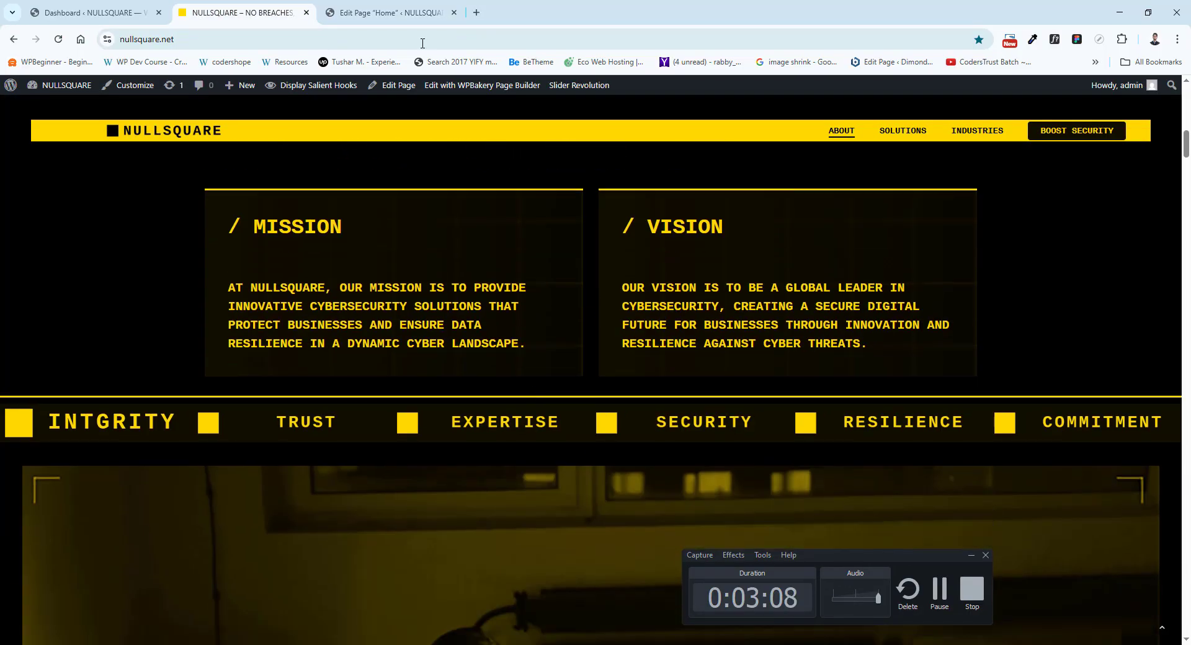
{"action": "left_click_drag", "start_coordinate": [355, 307], "coordinate": [421, 325]}
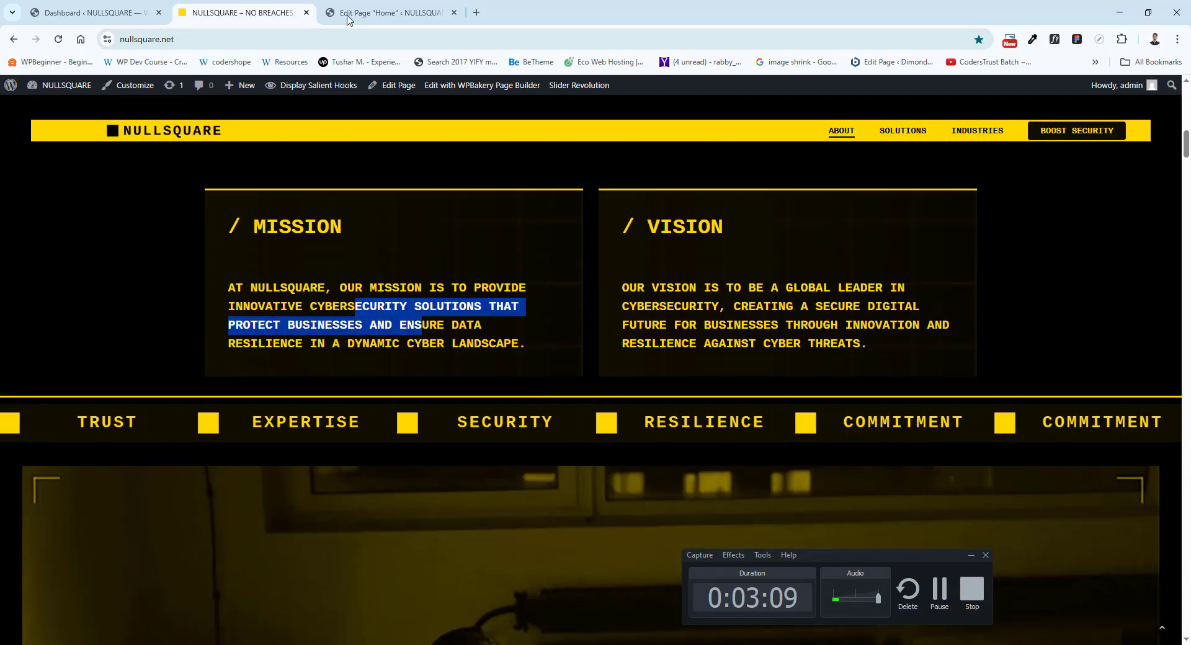
{"action": "left_click", "coordinate": [347, 15]}
{"action": "scroll", "coordinate": [222, 454], "scroll_direction": "down", "scroll_amount": 2}
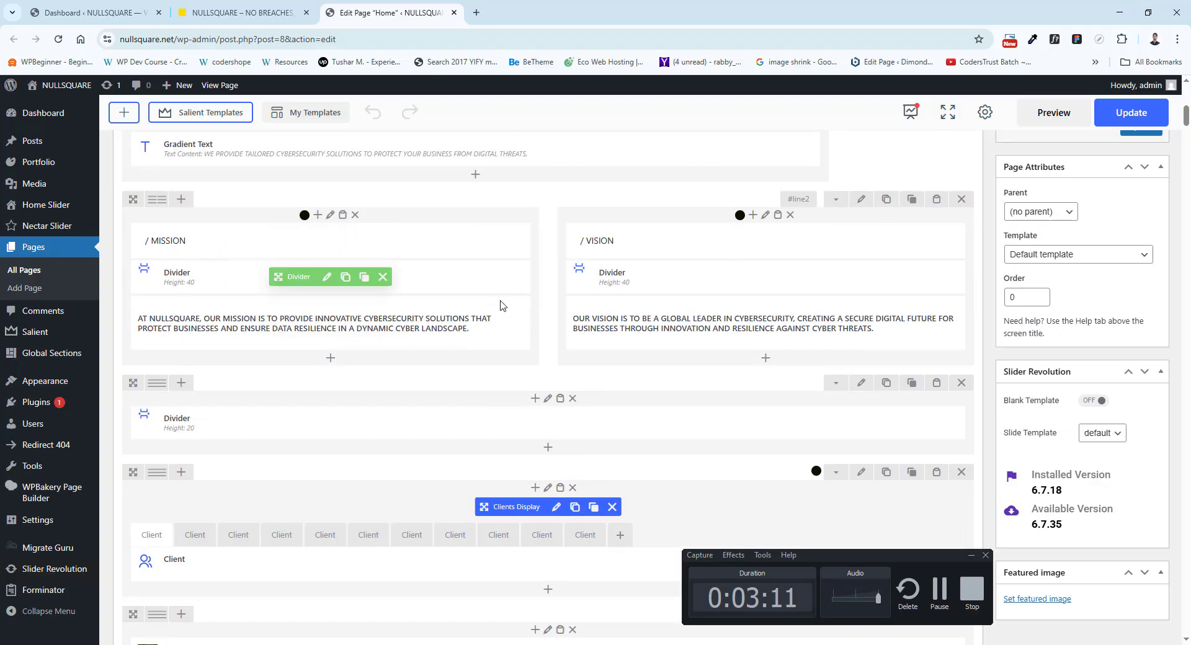
{"action": "scroll", "coordinate": [333, 389], "scroll_direction": "down", "scroll_amount": 2}
Compare the scrolling values ticker on the live homepage with the Clients Display element in the layout.
{"action": "left_click", "coordinate": [287, 9]}
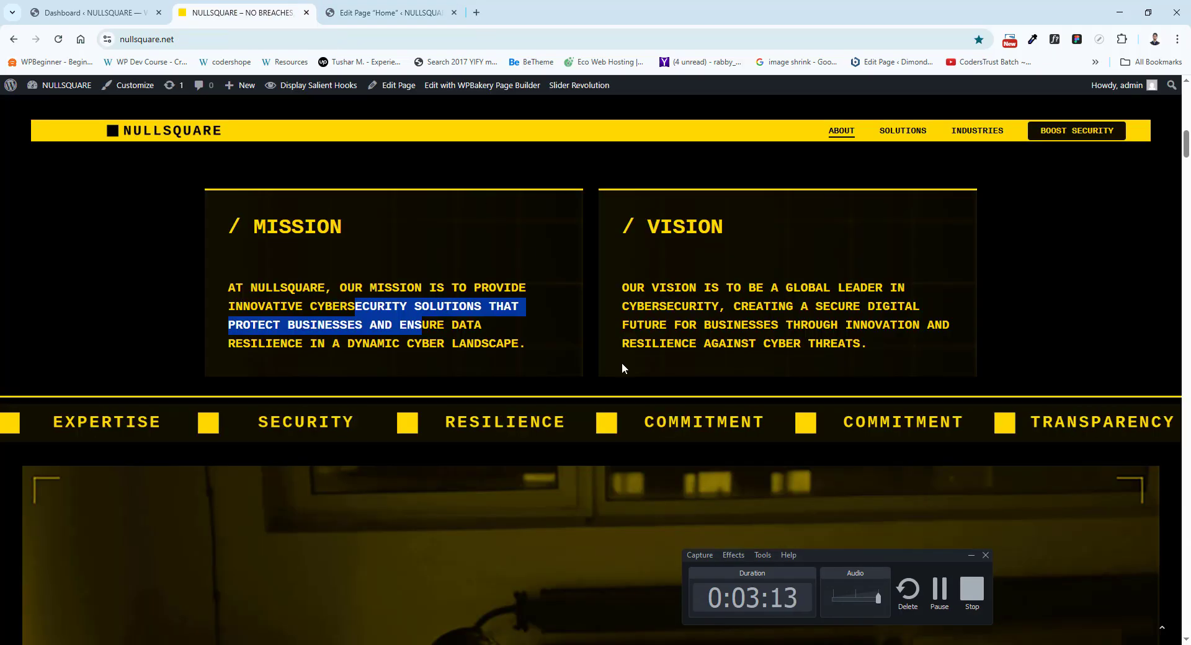
{"action": "scroll", "coordinate": [368, 202], "scroll_direction": "down", "scroll_amount": 3}
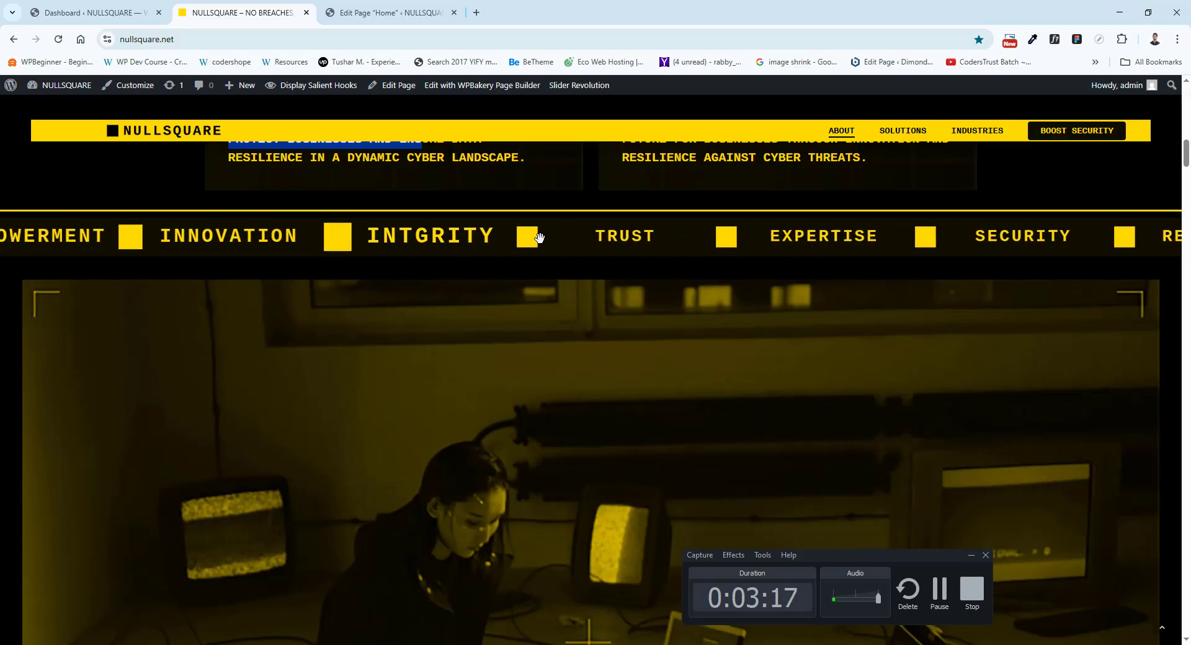
{"action": "left_click", "coordinate": [391, 8]}
{"action": "scroll", "coordinate": [303, 366], "scroll_direction": "down", "scroll_amount": 2}
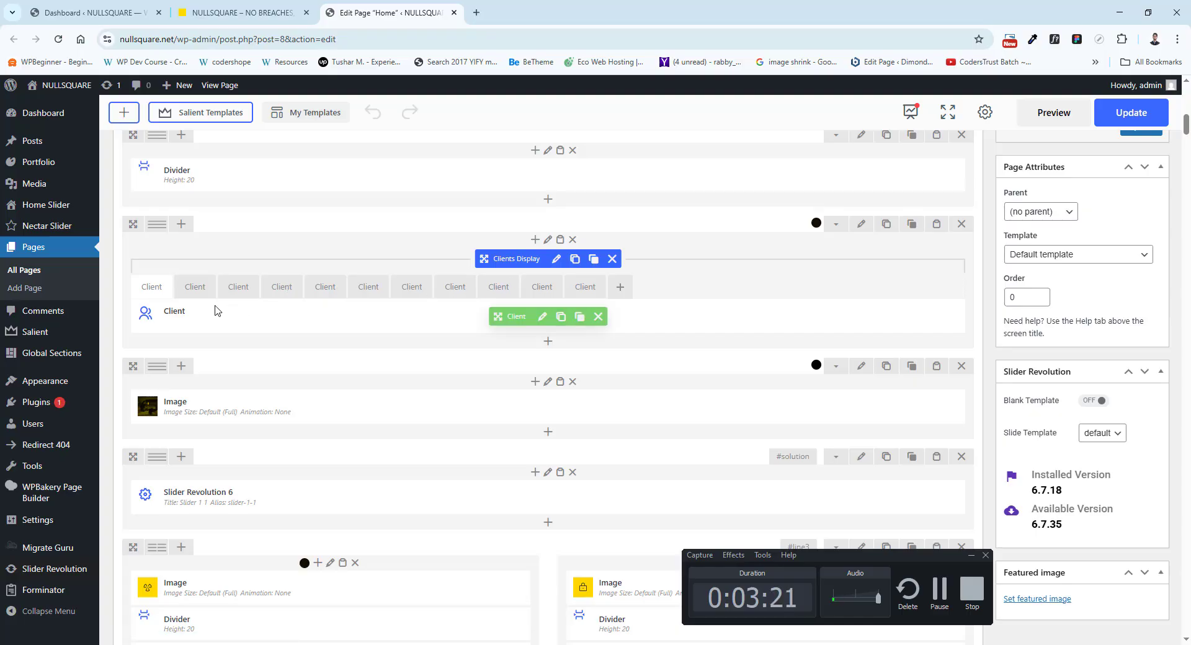
{"action": "left_click", "coordinate": [263, 9]}
{"action": "left_click", "coordinate": [394, 11]}
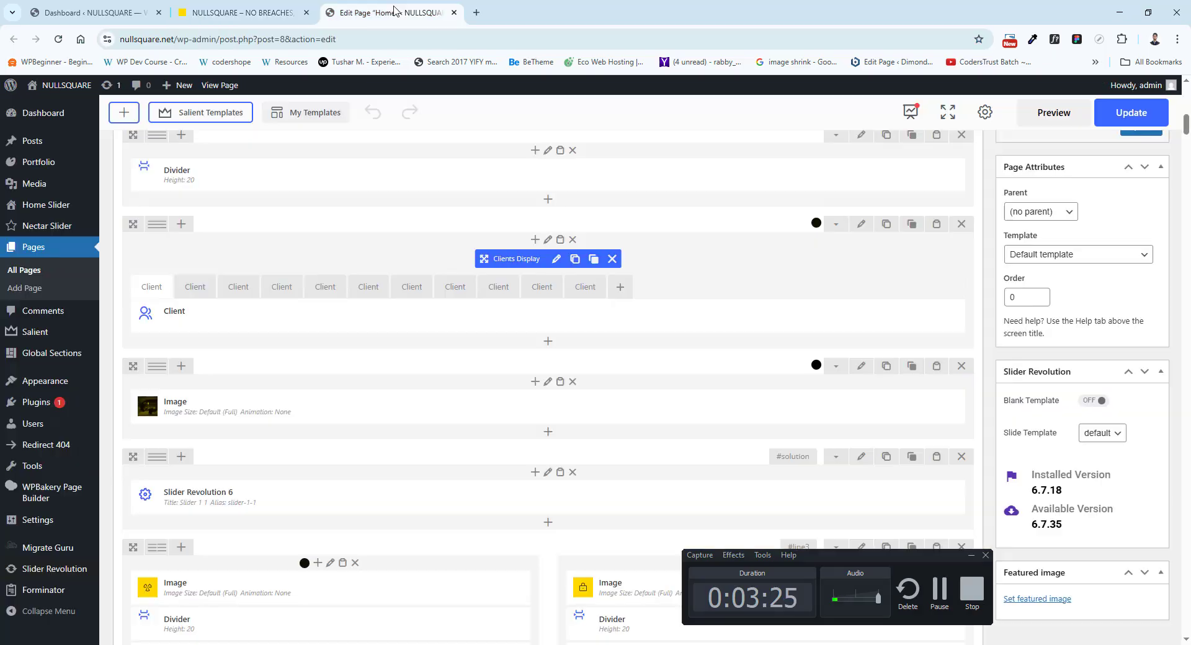
{"action": "left_click", "coordinate": [248, 11]}
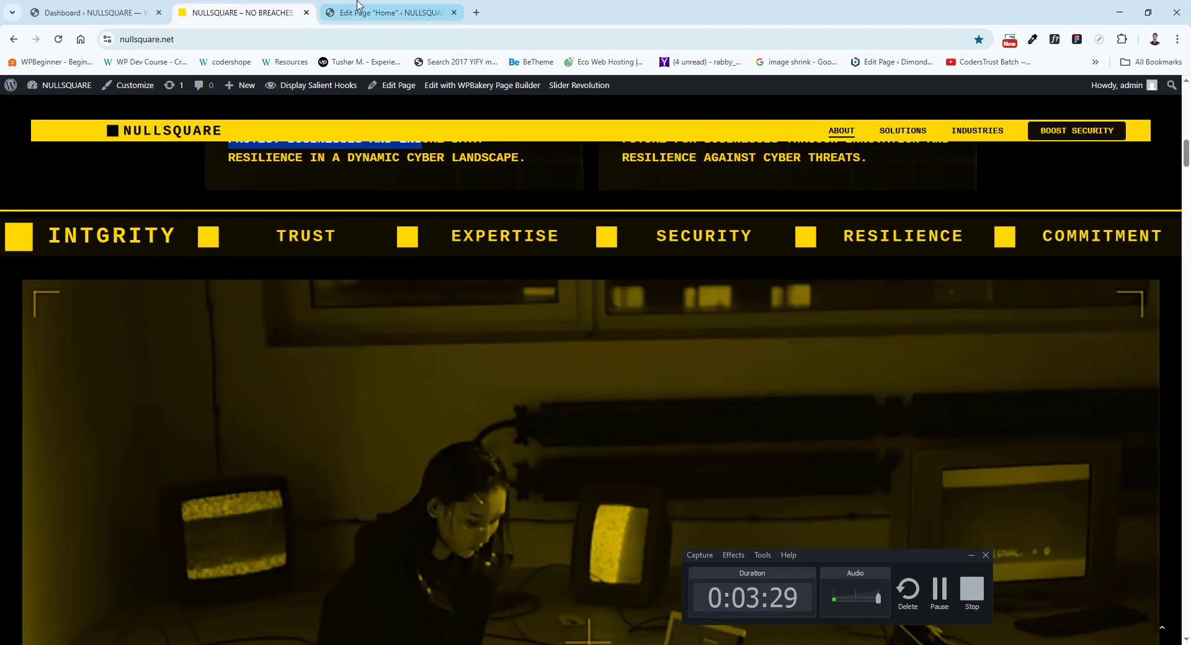
{"action": "left_click", "coordinate": [378, 12]}
{"action": "left_click", "coordinate": [242, 13]}
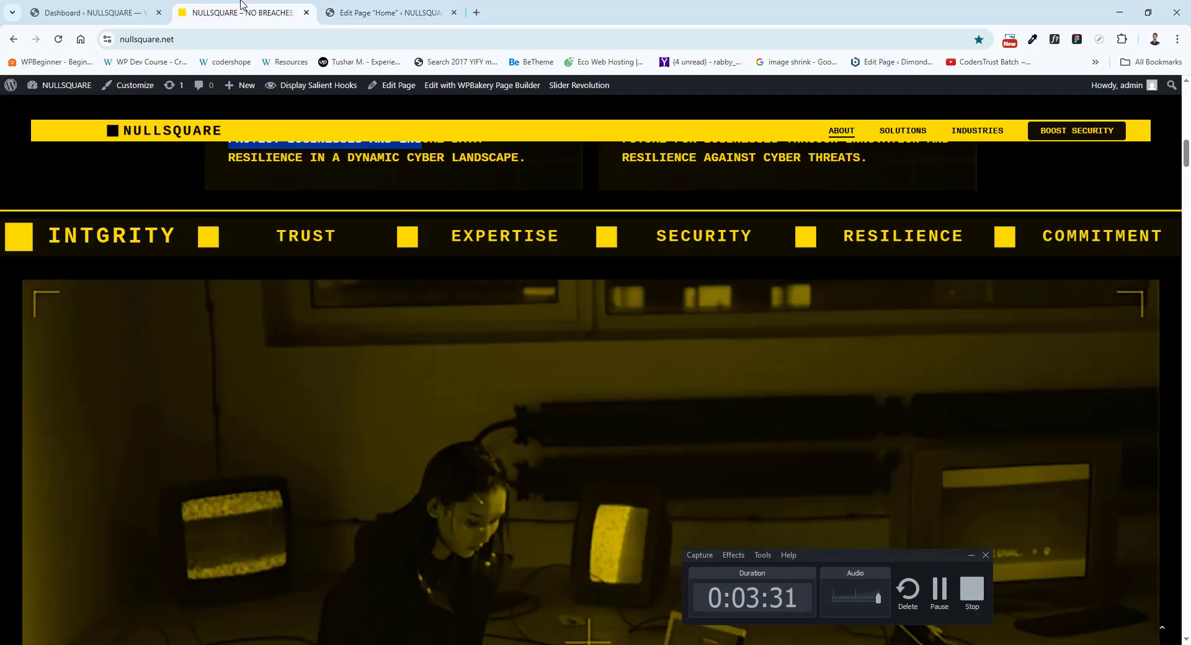
Compare the live full-width photo with its Image element, viewing the element's settings and the selected VIDEOpLACE.jpg in the media library.
{"action": "scroll", "coordinate": [371, 315], "scroll_direction": "down", "scroll_amount": 4}
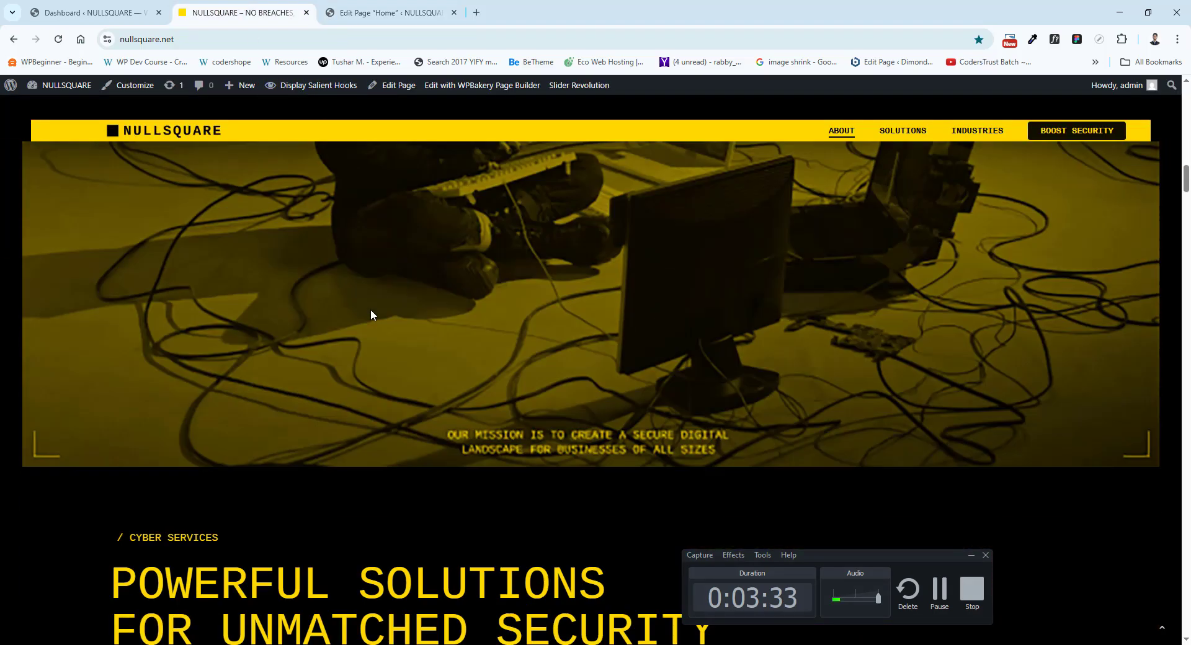
{"action": "left_click", "coordinate": [377, 11]}
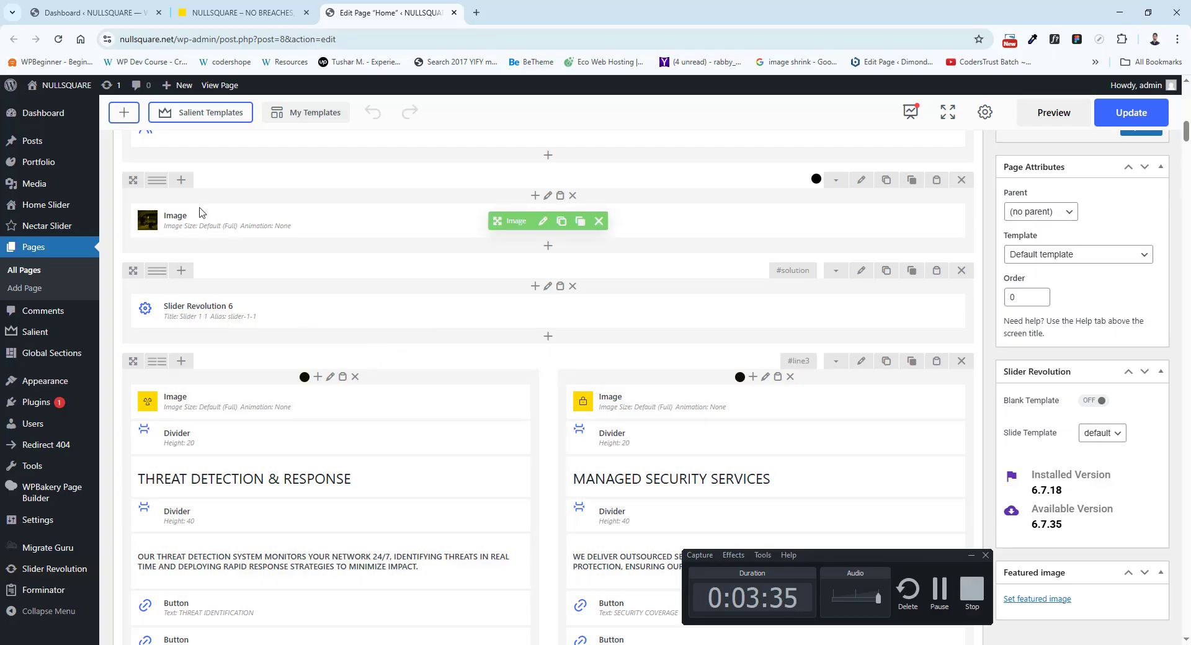
{"action": "left_click", "coordinate": [543, 221]}
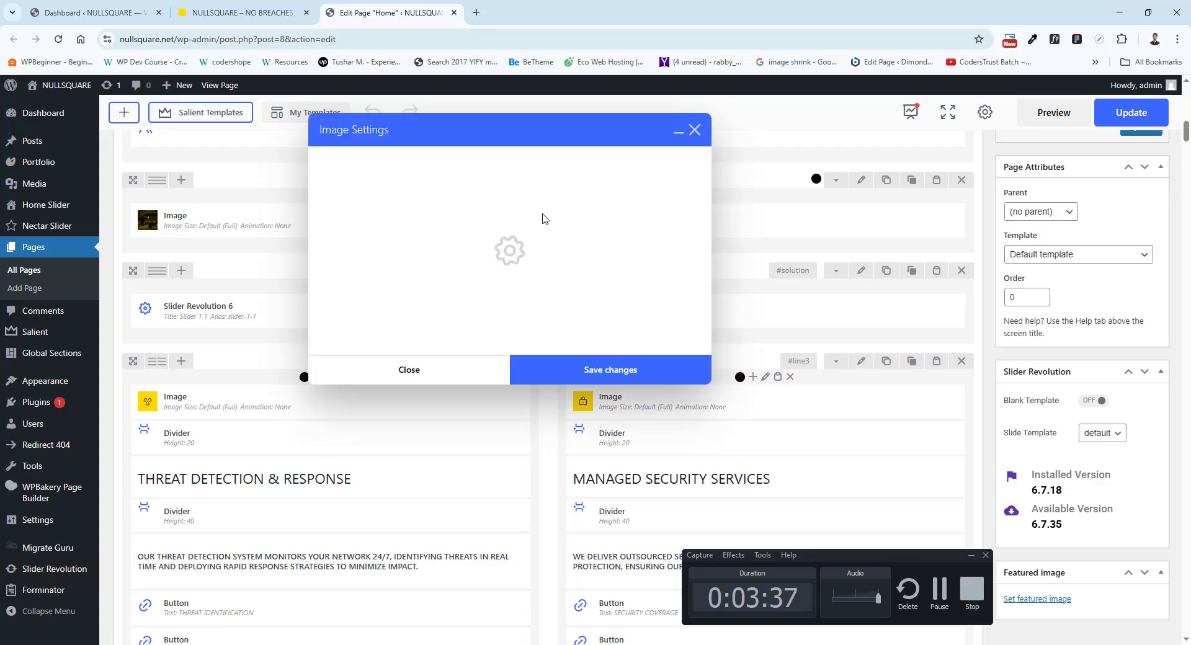
{"action": "left_click", "coordinate": [243, 13]}
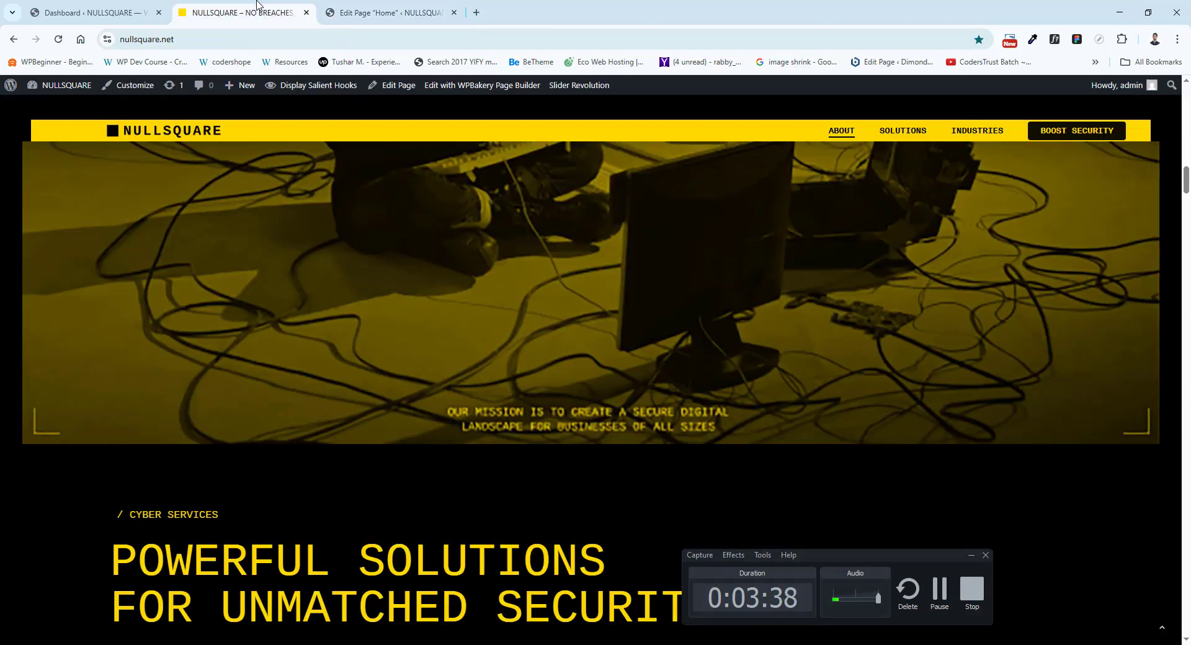
{"action": "left_click", "coordinate": [341, 5]}
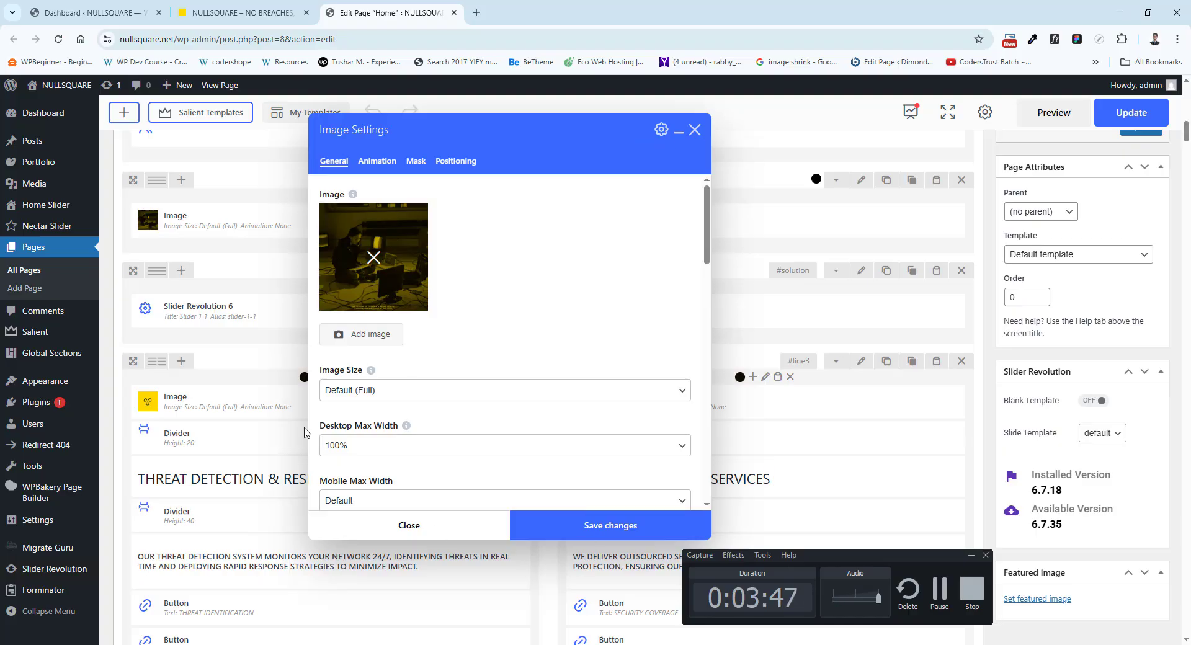
{"action": "left_click", "coordinate": [361, 334]}
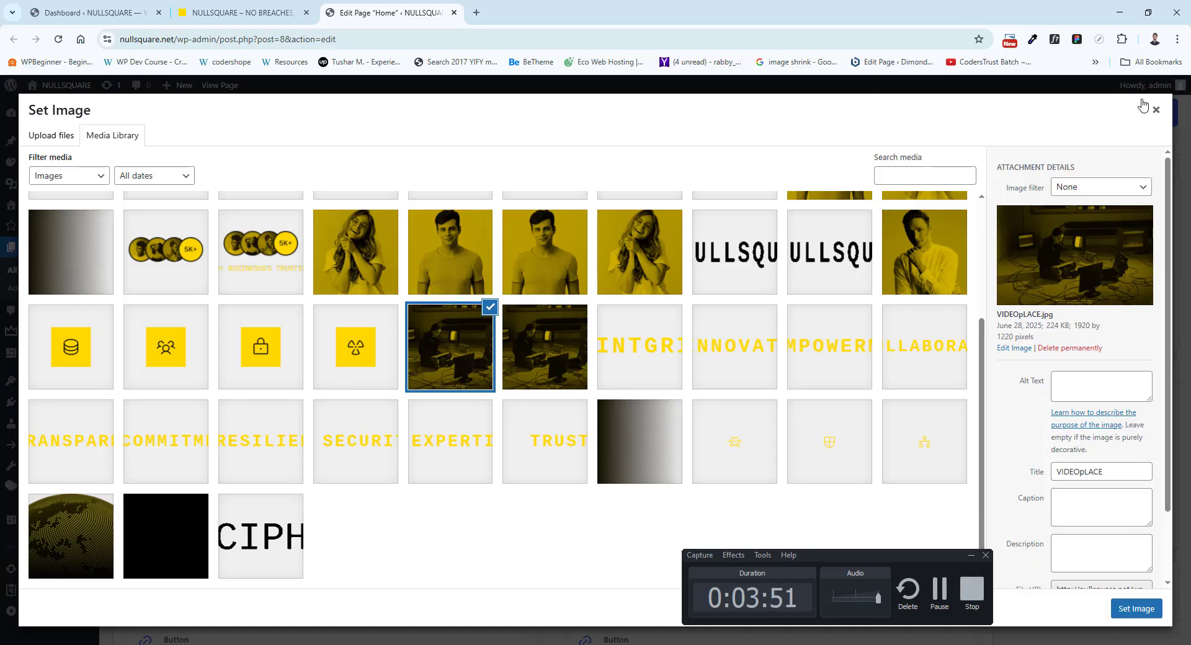
{"action": "left_click", "coordinate": [1158, 113]}
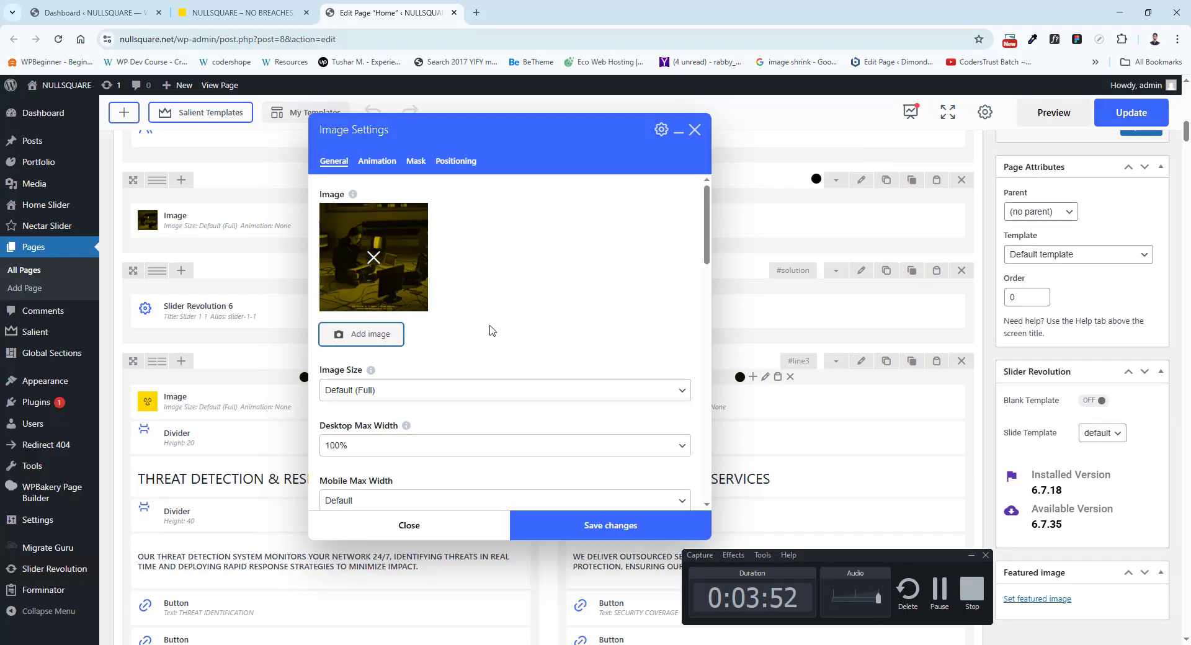
{"action": "left_click", "coordinate": [696, 126]}
Compare the live POWERFUL SOLUTIONS FOR UNMATCHED SECURITY section with the Slider Revolution element in the Home layout's solution row.
{"action": "left_click", "coordinate": [294, 10]}
{"action": "scroll", "coordinate": [332, 251], "scroll_direction": "down", "scroll_amount": 5}
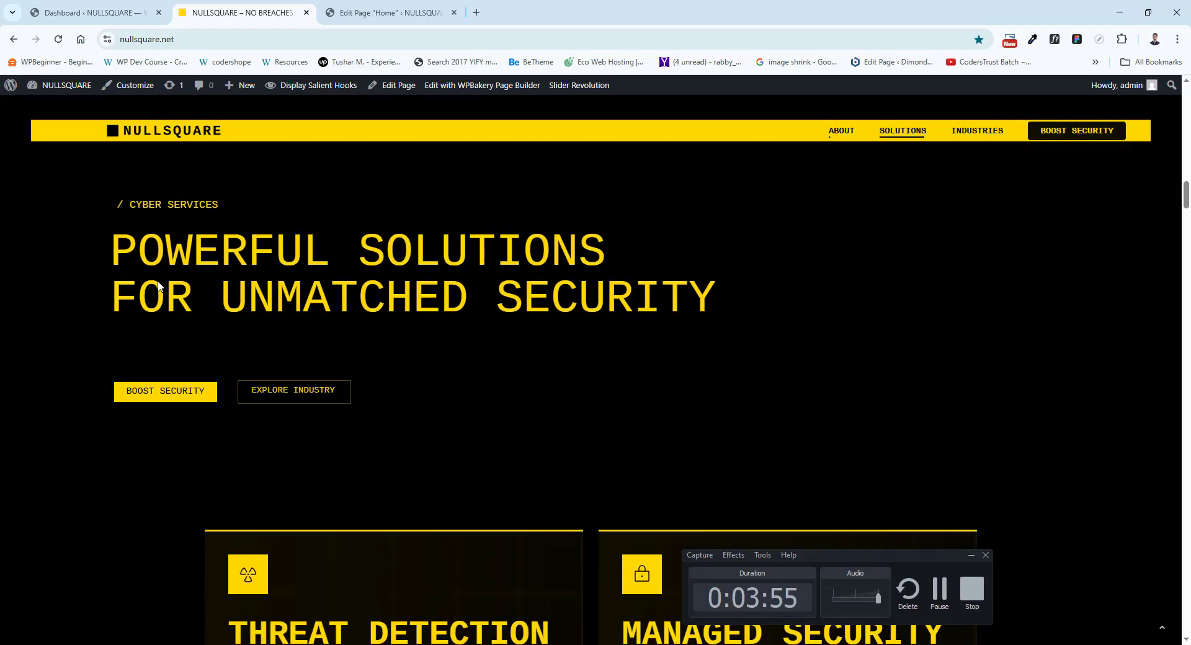
{"action": "left_click", "coordinate": [384, 12]}
{"action": "scroll", "coordinate": [225, 373], "scroll_direction": "down", "scroll_amount": 3}
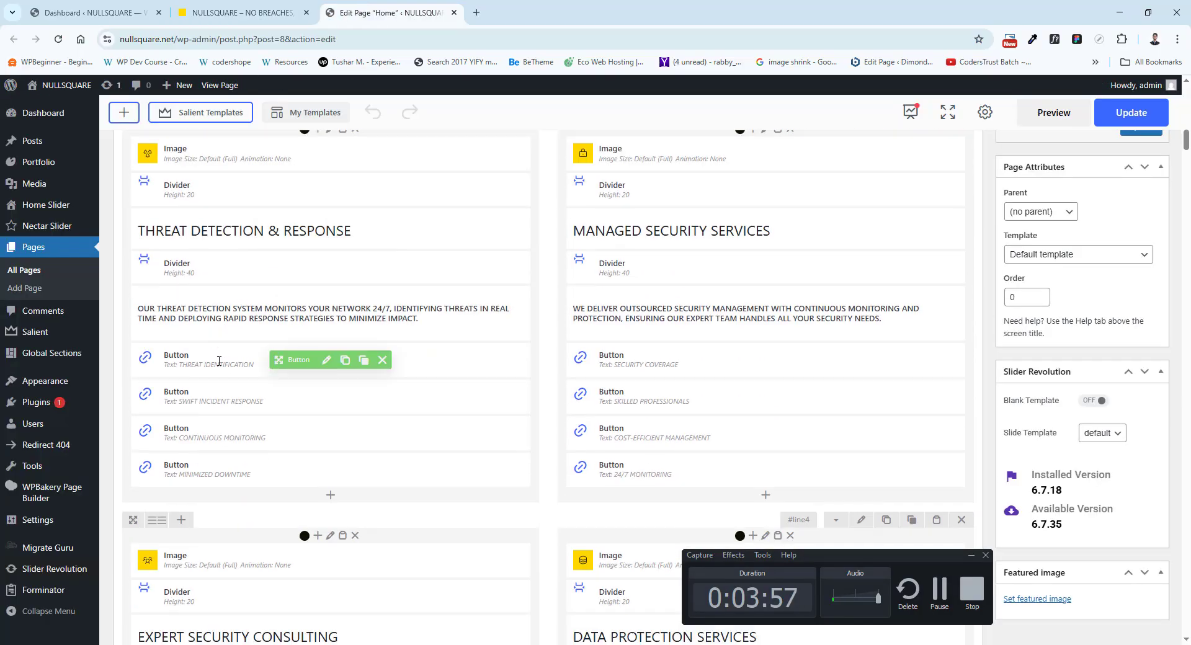
{"action": "scroll", "coordinate": [225, 372], "scroll_direction": "up", "scroll_amount": 3}
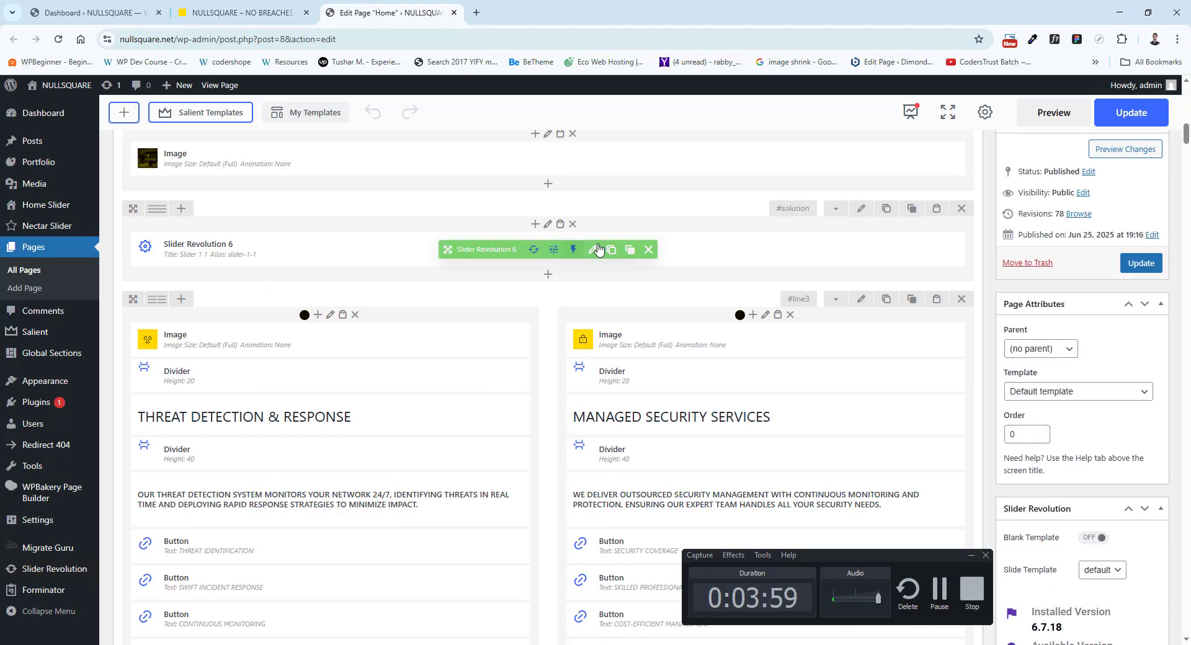
{"action": "left_click", "coordinate": [257, 11]}
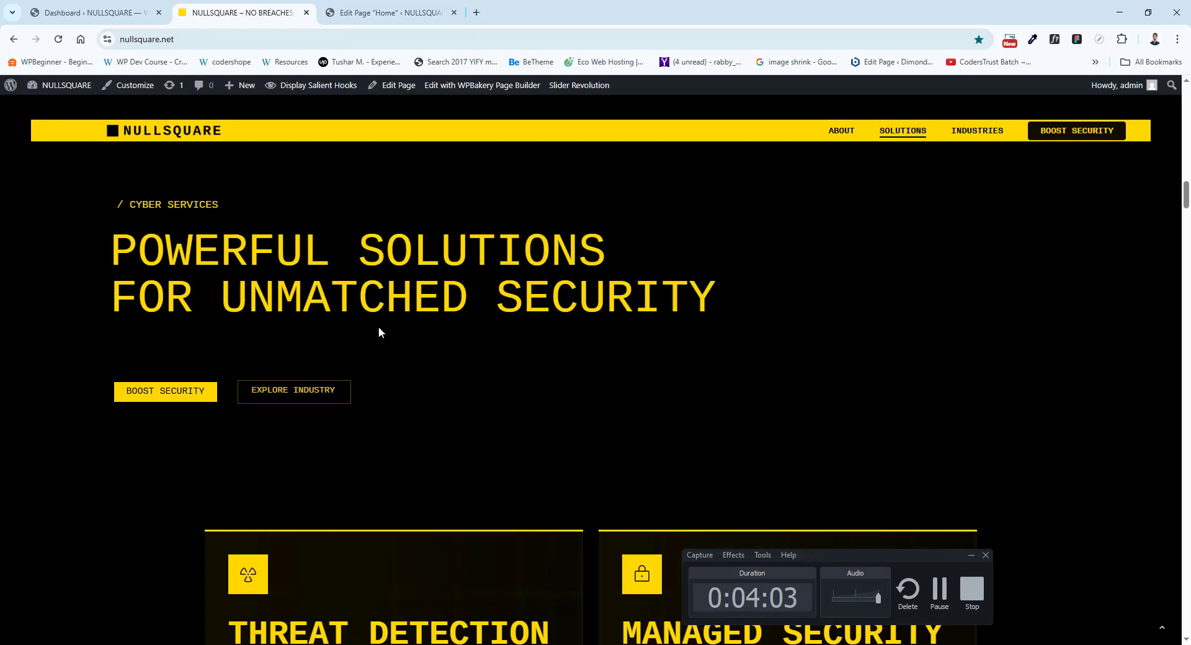
Compare the live THREAT DETECTION & RESPONSE and MANAGED SECURITY SERVICES cards with their two-column row in the layout.
{"action": "scroll", "coordinate": [380, 331], "scroll_direction": "down", "scroll_amount": 5}
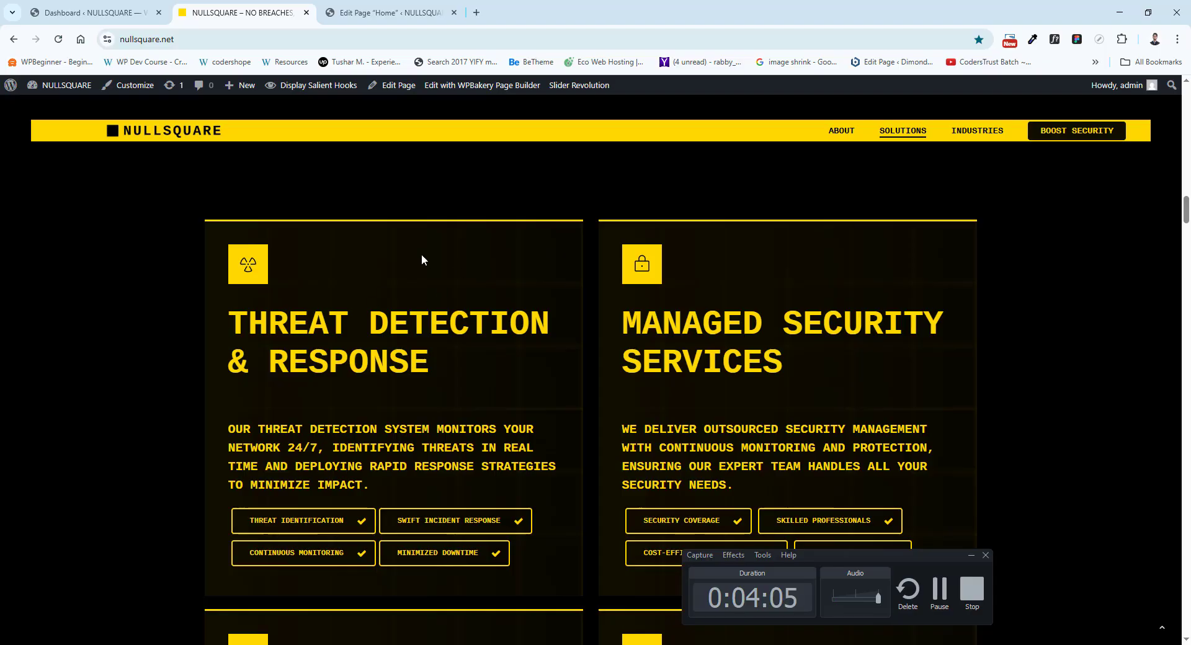
{"action": "scroll", "coordinate": [212, 230], "scroll_direction": "up", "scroll_amount": 4}
{"action": "left_click", "coordinate": [392, 8]}
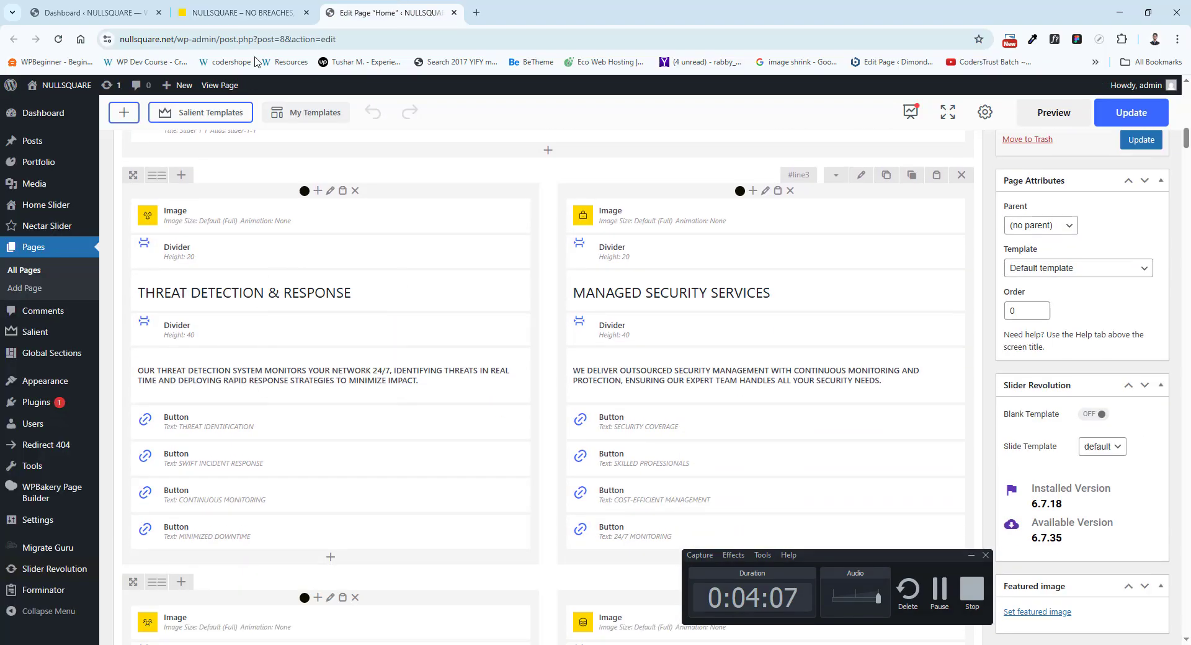
{"action": "left_click", "coordinate": [248, 12]}
{"action": "scroll", "coordinate": [302, 427], "scroll_direction": "down", "scroll_amount": 5}
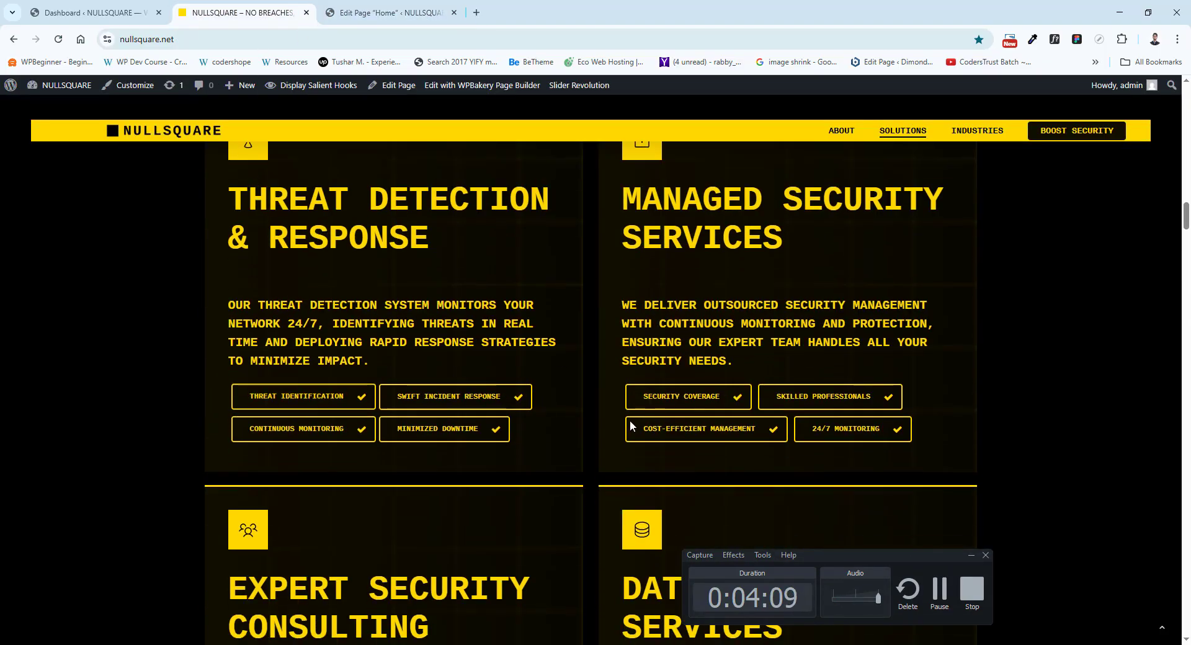
{"action": "left_click", "coordinate": [366, 13]}
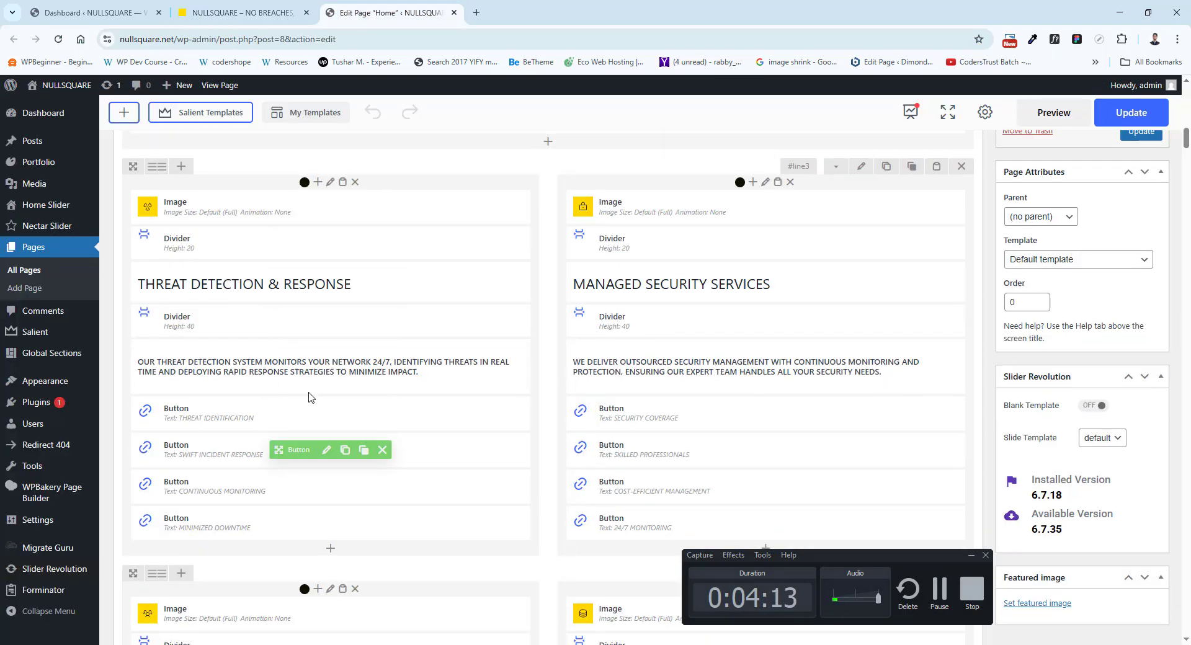
{"action": "left_click", "coordinate": [279, 7]}
Examine the THREAT DETECTION & RESPONSE column's elements and view the THREAT IDENTIFICATION button's settings.
{"action": "key", "text": "ctrl+Tab"}
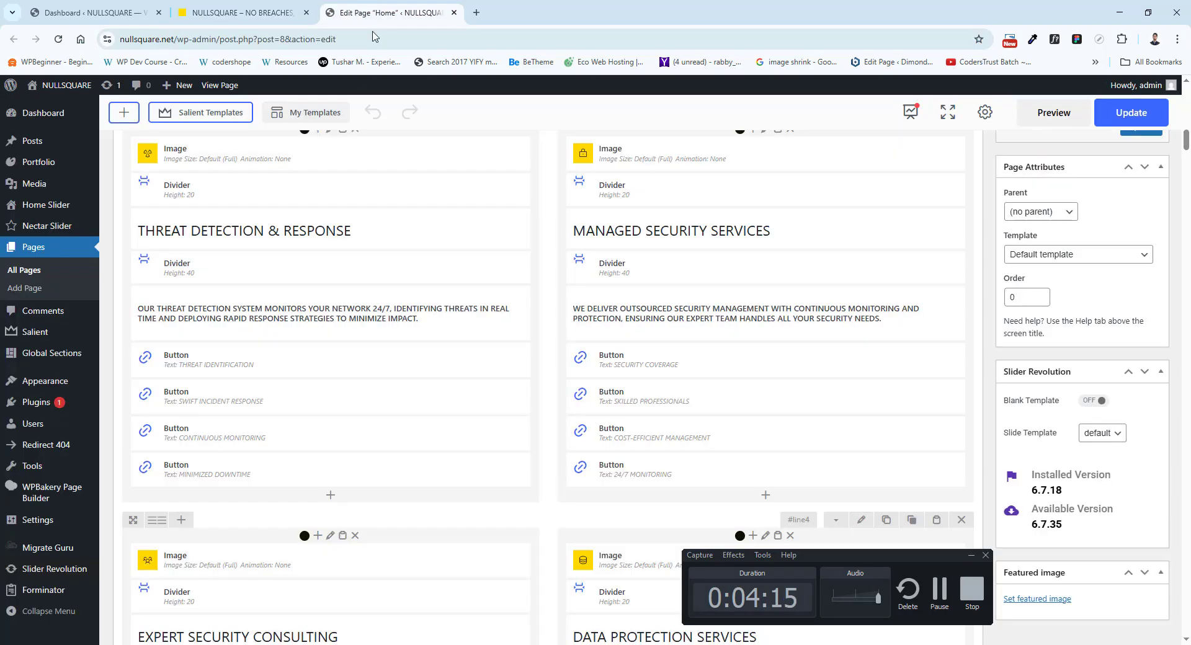
{"action": "scroll", "coordinate": [325, 345], "scroll_direction": "down", "scroll_amount": 3}
{"action": "scroll", "coordinate": [325, 345], "scroll_direction": "up", "scroll_amount": 4}
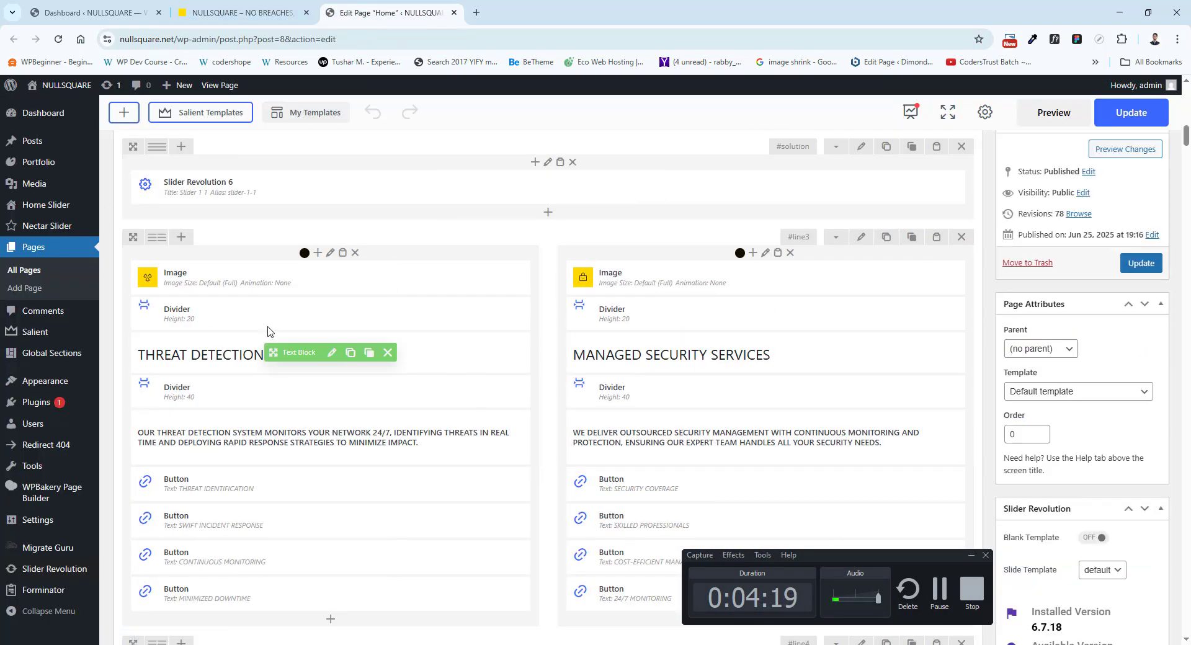
{"action": "scroll", "coordinate": [372, 360], "scroll_direction": "down", "scroll_amount": 3}
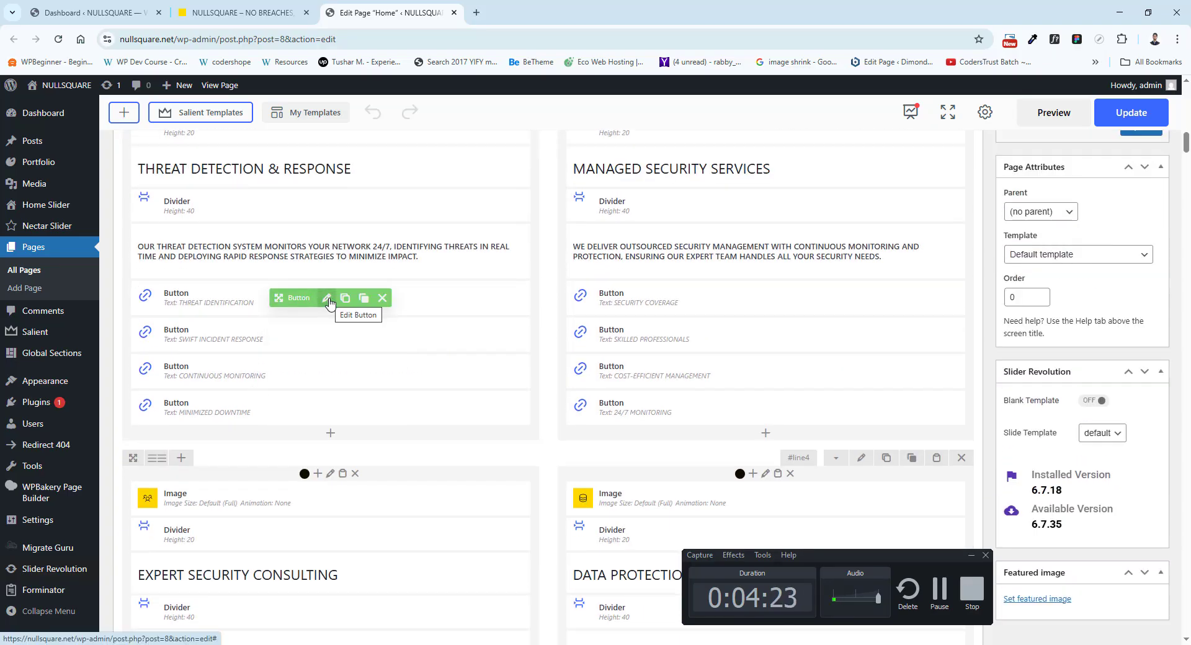
{"action": "left_click", "coordinate": [327, 299]}
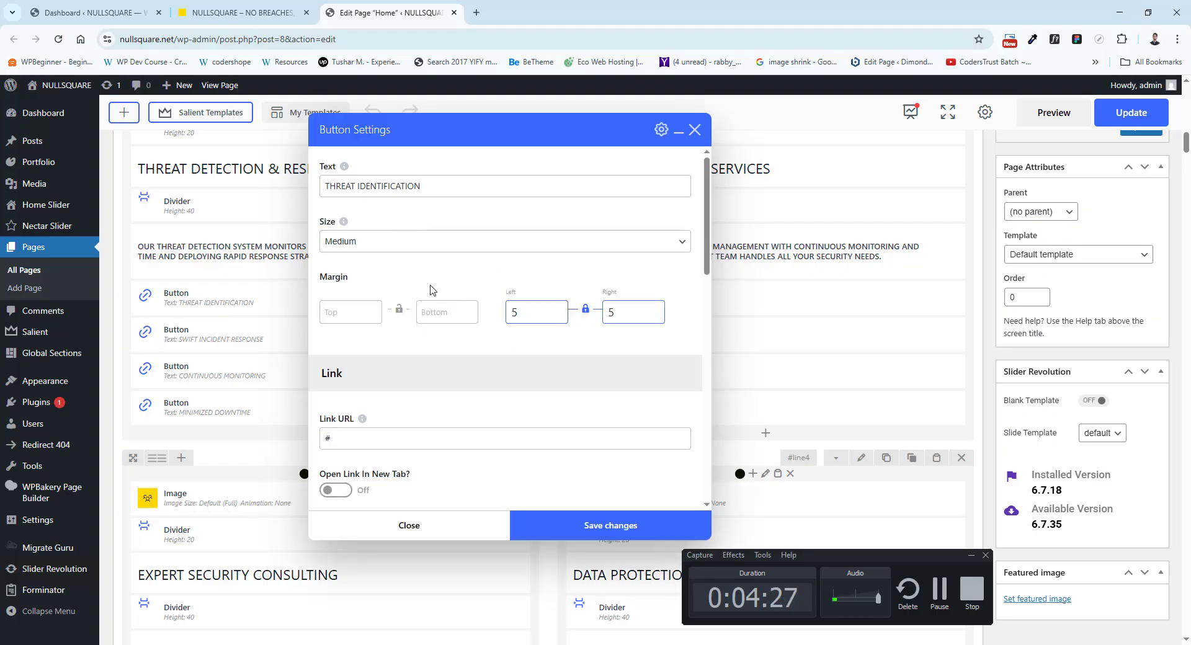
{"action": "left_click", "coordinate": [698, 131]}
Review the live homepage from the consulting and data protection cards to the scrolling buttons, and find the matching slider and carousels in the layout.
{"action": "left_click", "coordinate": [242, 12]}
{"action": "scroll", "coordinate": [423, 320], "scroll_direction": "down", "scroll_amount": 4}
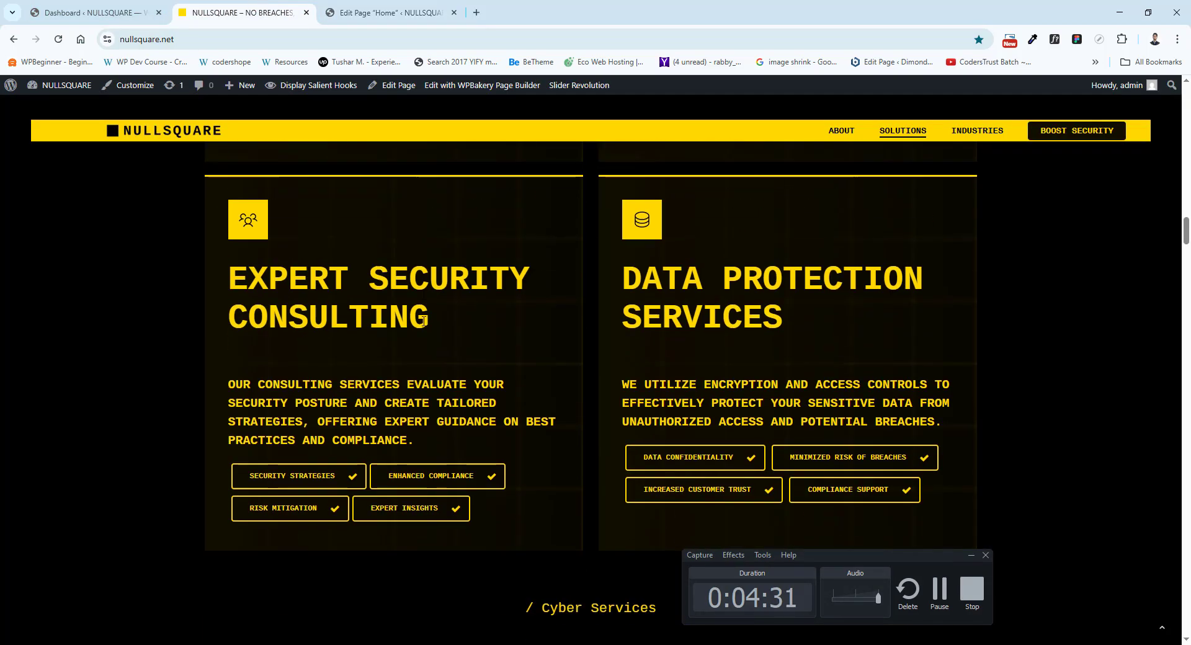
{"action": "scroll", "coordinate": [423, 320], "scroll_direction": "down", "scroll_amount": 3}
{"action": "scroll", "coordinate": [422, 320], "scroll_direction": "up", "scroll_amount": 3}
{"action": "scroll", "coordinate": [496, 353], "scroll_direction": "down", "scroll_amount": 6}
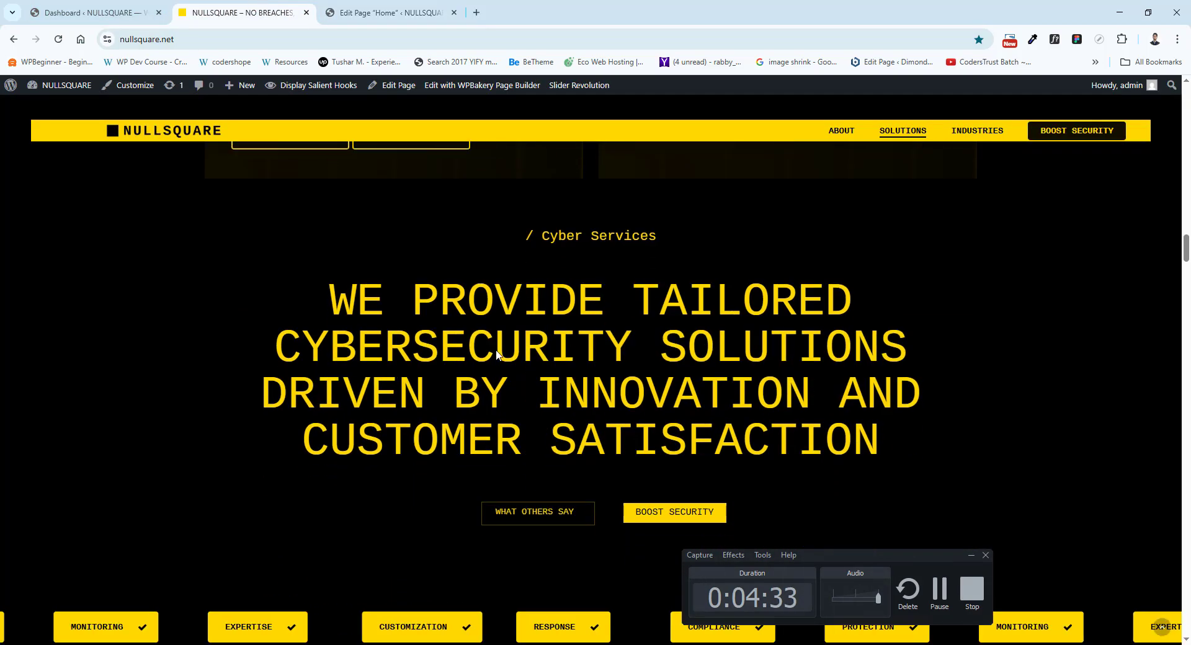
{"action": "scroll", "coordinate": [497, 354], "scroll_direction": "down", "scroll_amount": 2}
{"action": "scroll", "coordinate": [526, 301], "scroll_direction": "down", "scroll_amount": 2}
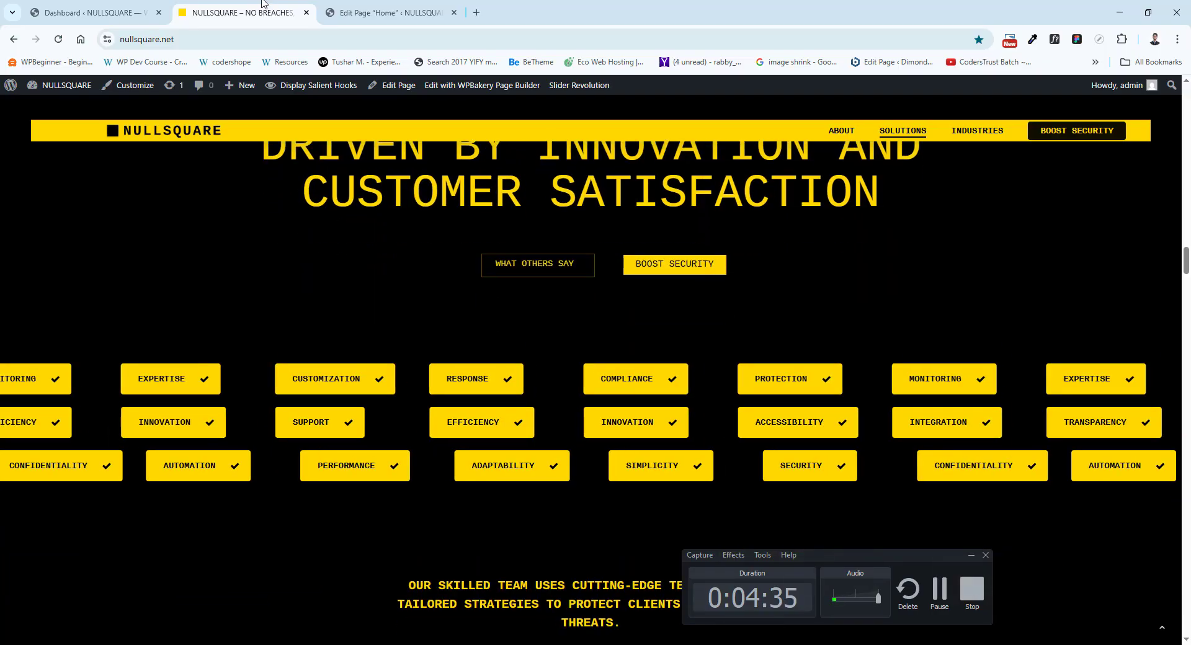
{"action": "left_click", "coordinate": [388, 13]}
{"action": "scroll", "coordinate": [251, 413], "scroll_direction": "down", "scroll_amount": 6}
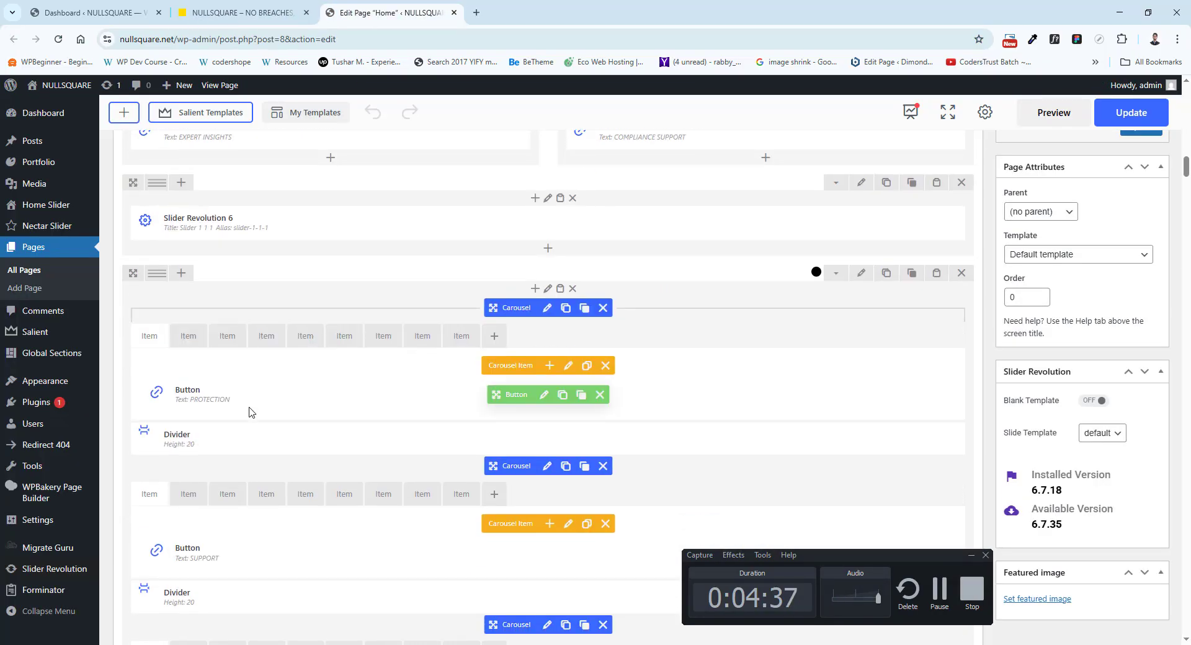
Compare the three live rows of scrolling checkmark buttons with the three Carousel elements in the Home layout.
{"action": "left_click", "coordinate": [242, 13]}
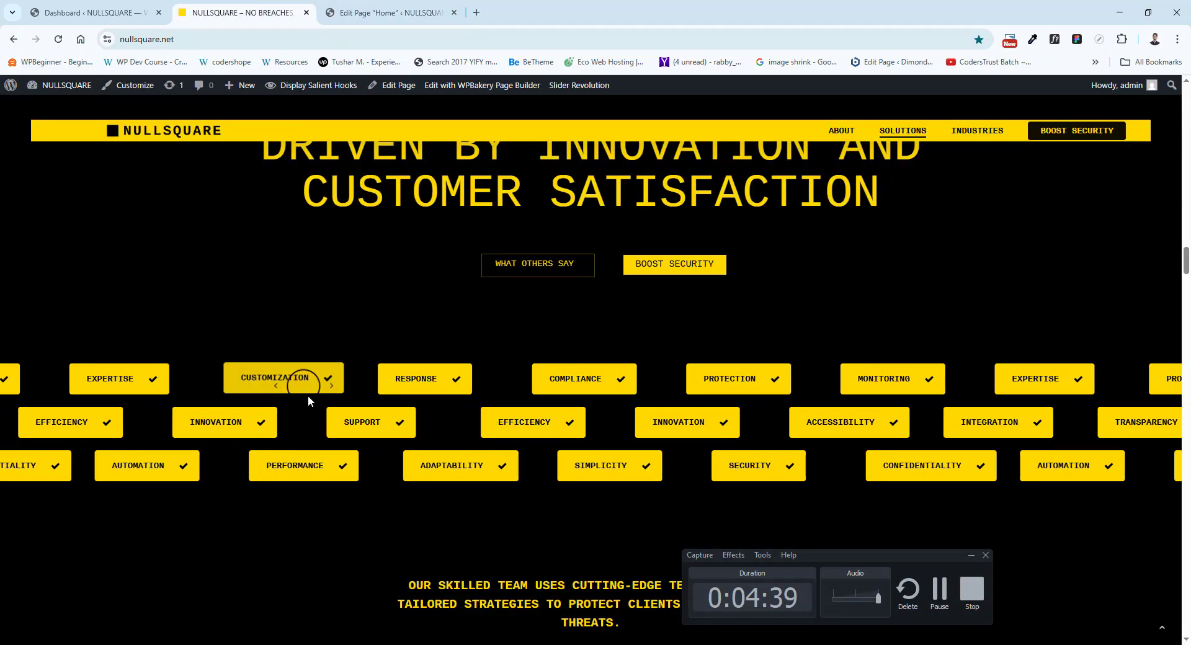
{"action": "left_click_drag", "start_coordinate": [575, 429], "coordinate": [373, 427]}
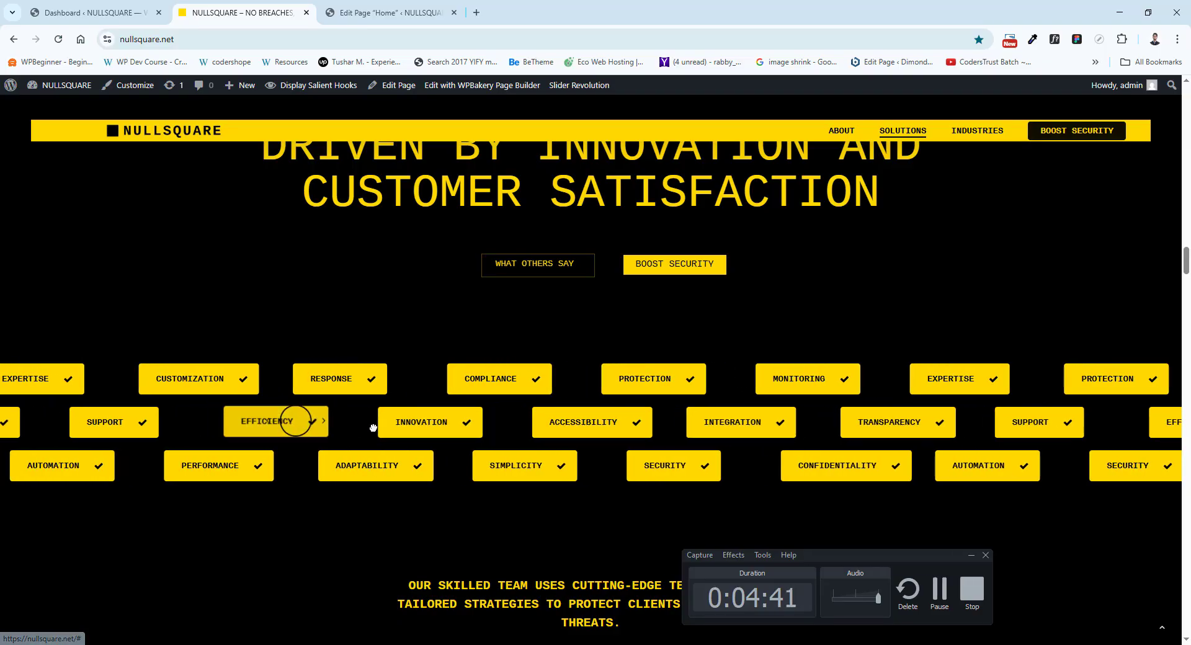
{"action": "key", "text": "ctrl+Tab"}
{"action": "scroll", "coordinate": [292, 402], "scroll_direction": "down", "scroll_amount": 2}
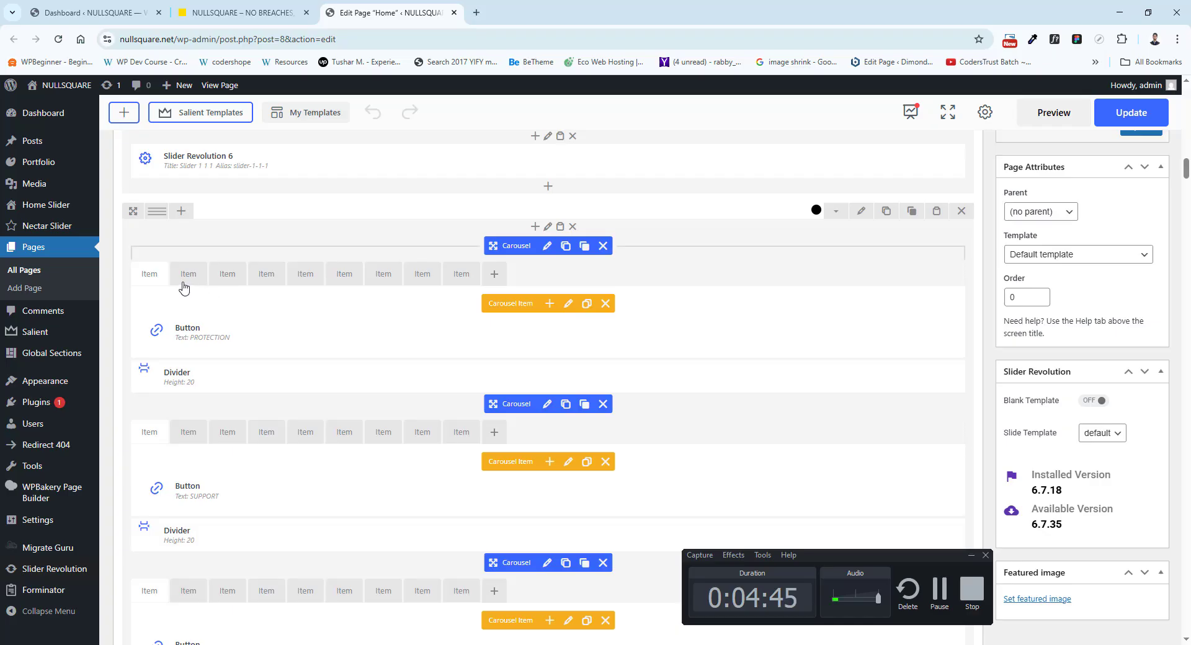
{"action": "scroll", "coordinate": [190, 283], "scroll_direction": "down", "scroll_amount": 2}
{"action": "key", "text": "ctrl+shift+Tab"}
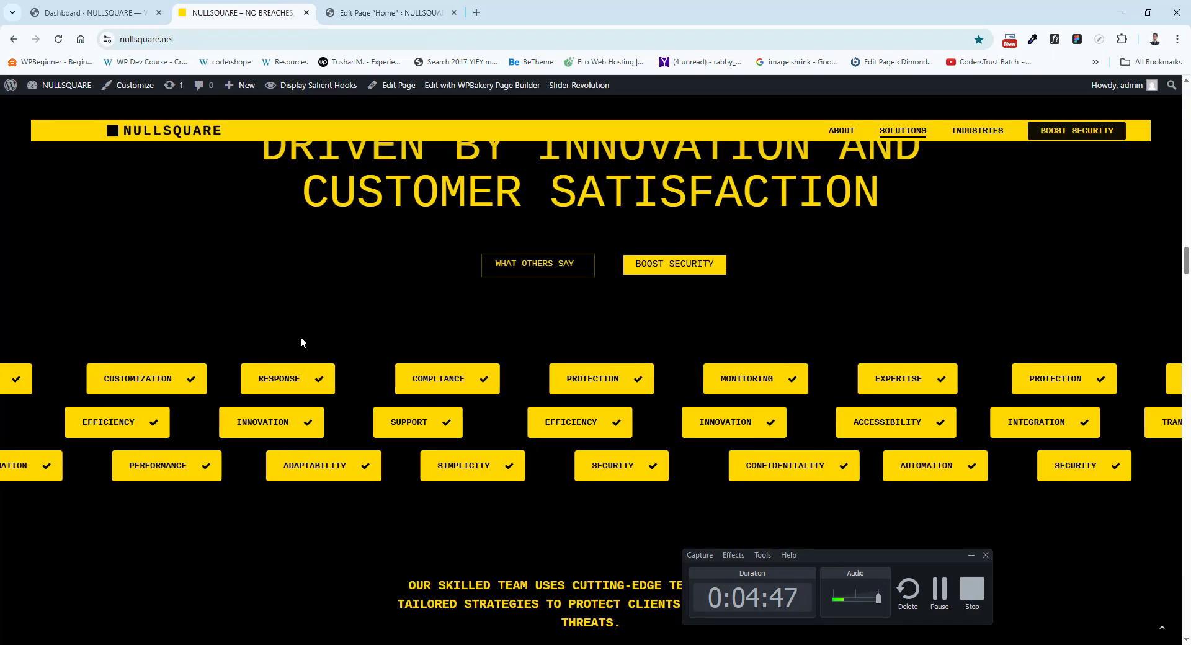
{"action": "key", "text": "ctrl+Tab"}
{"action": "scroll", "coordinate": [239, 404], "scroll_direction": "down", "scroll_amount": 2}
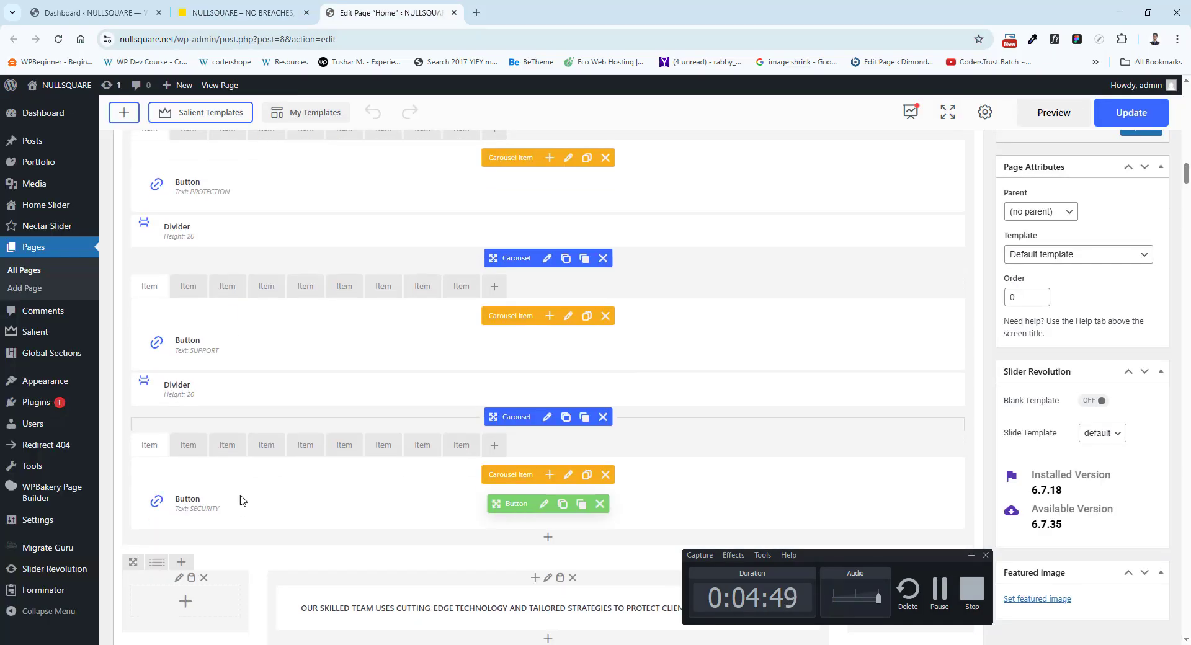
{"action": "scroll", "coordinate": [242, 399], "scroll_direction": "up", "scroll_amount": 4}
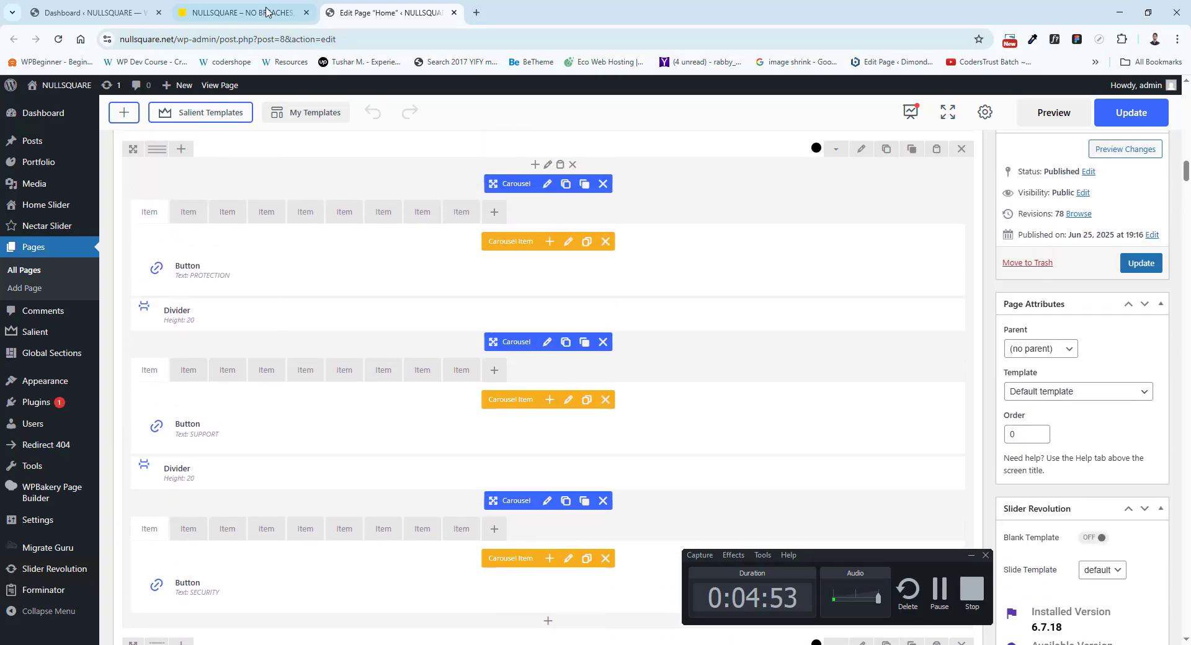
Look through the first Carousel's items and view the RESPONSE button's settings.
{"action": "left_click", "coordinate": [242, 12]}
{"action": "key", "text": "ctrl+Tab"}
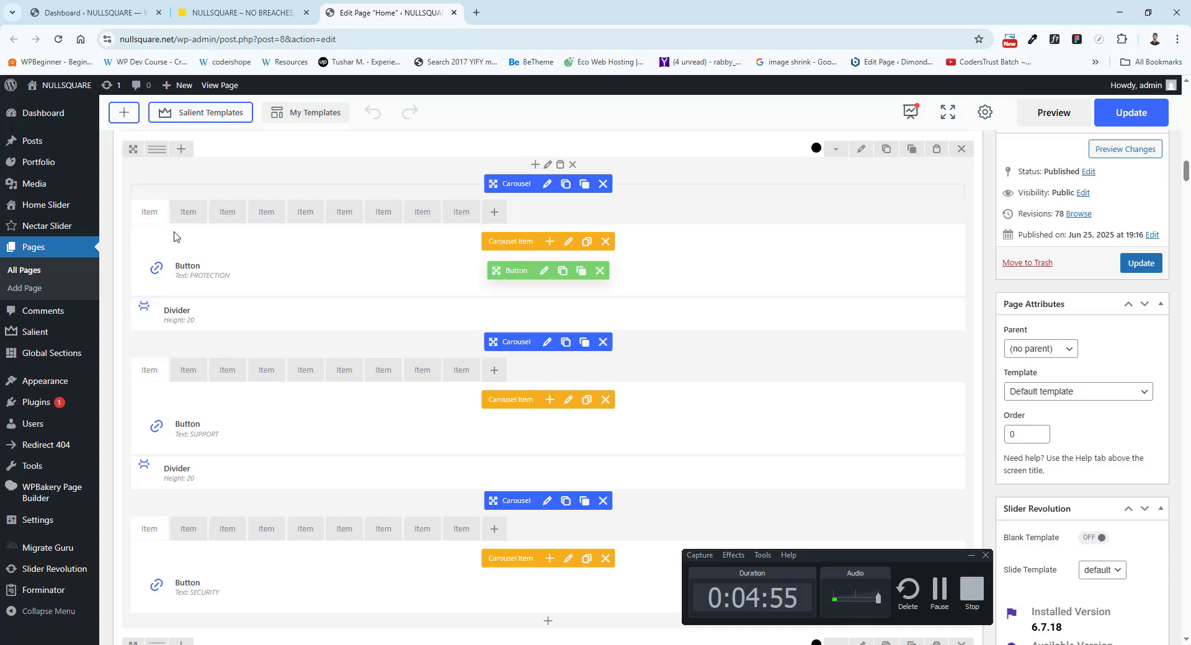
{"action": "left_click", "coordinate": [227, 212]}
{"action": "left_click", "coordinate": [266, 211]}
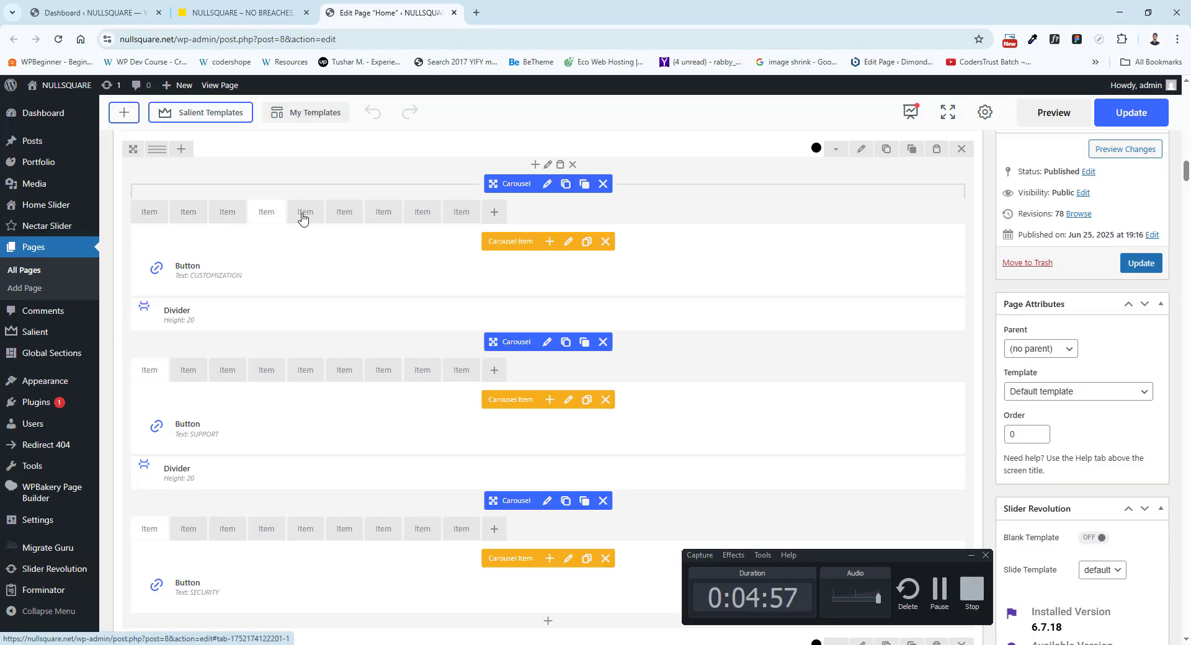
{"action": "left_click", "coordinate": [306, 211]}
{"action": "left_click", "coordinate": [544, 271]}
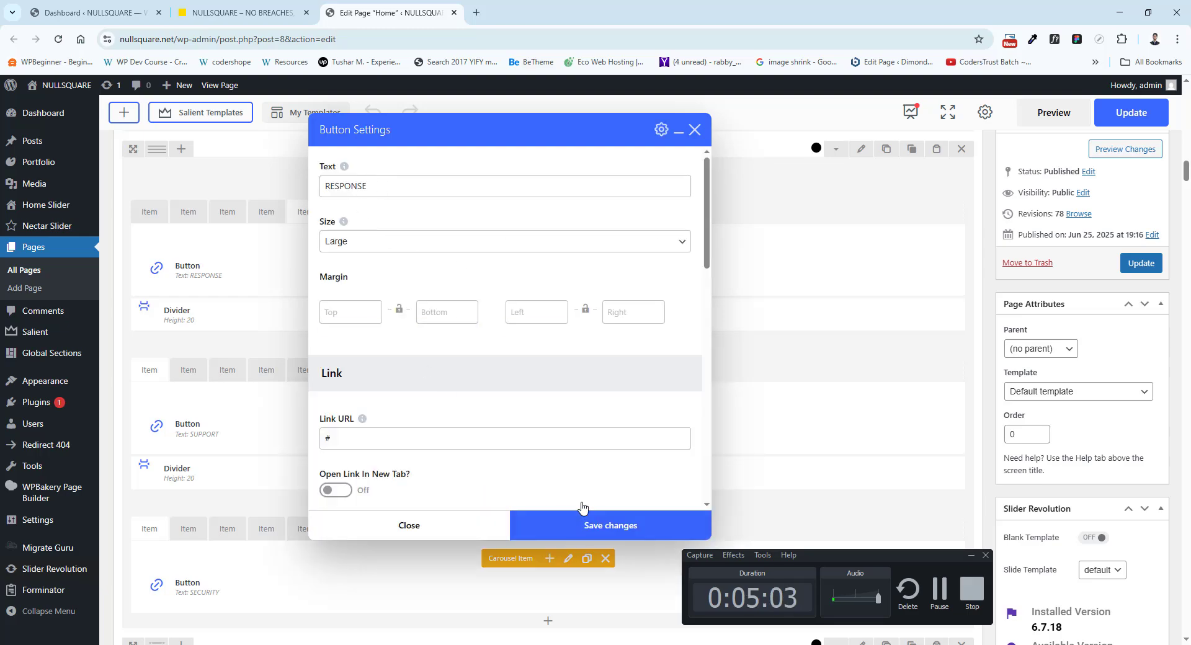
{"action": "left_click", "coordinate": [695, 131]}
Compare the live skilled team text and OUR TEAM heading with the text block and Slider Revolution element below the carousels.
{"action": "left_click", "coordinate": [242, 13]}
{"action": "scroll", "coordinate": [434, 298], "scroll_direction": "down", "scroll_amount": 6}
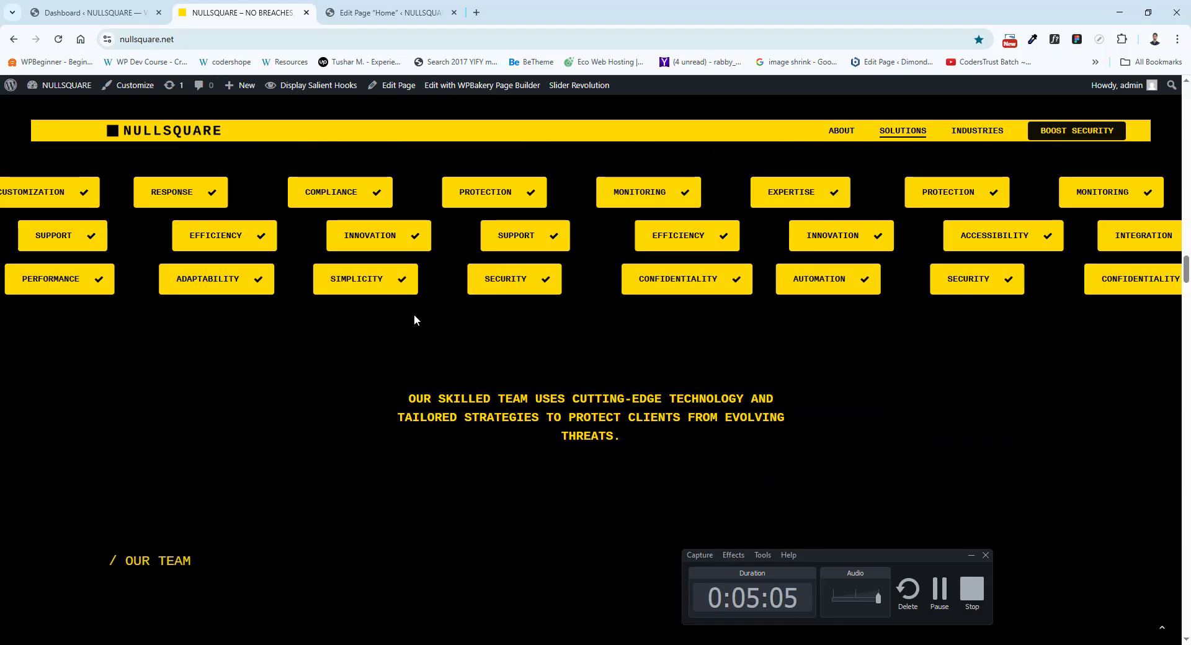
{"action": "scroll", "coordinate": [495, 267], "scroll_direction": "up", "scroll_amount": 2}
{"action": "left_click_drag", "start_coordinate": [460, 275], "coordinate": [540, 294]}
{"action": "scroll", "coordinate": [372, 273], "scroll_direction": "down", "scroll_amount": 5}
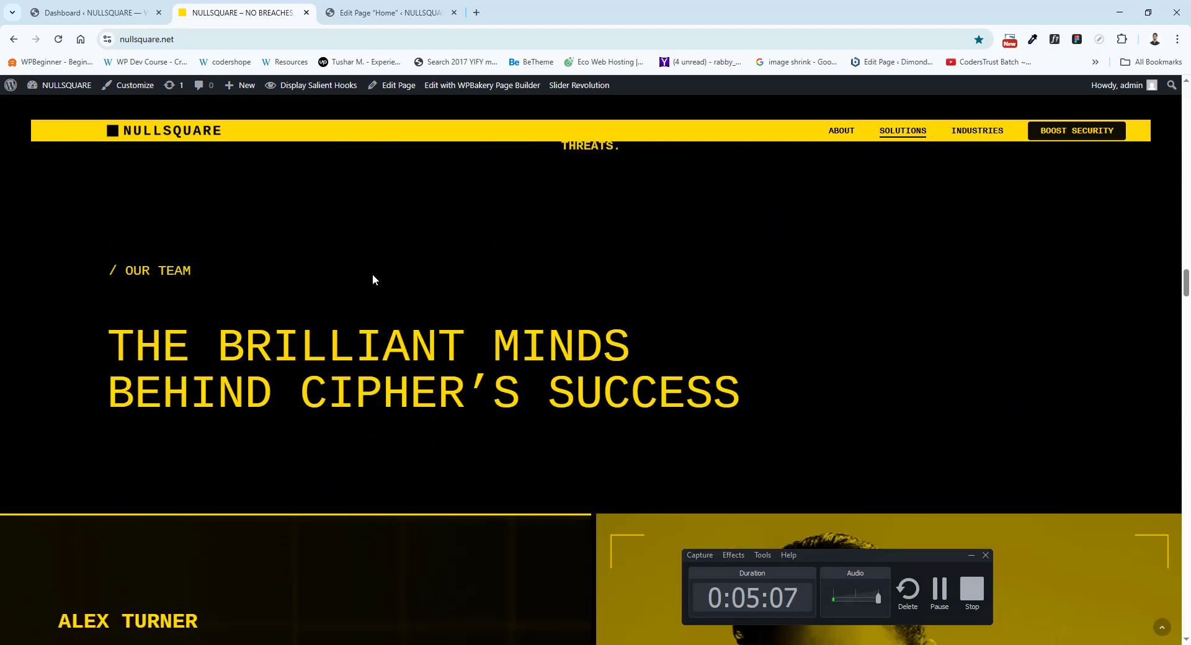
{"action": "left_click", "coordinate": [325, 7]}
{"action": "scroll", "coordinate": [329, 490], "scroll_direction": "down", "scroll_amount": 4}
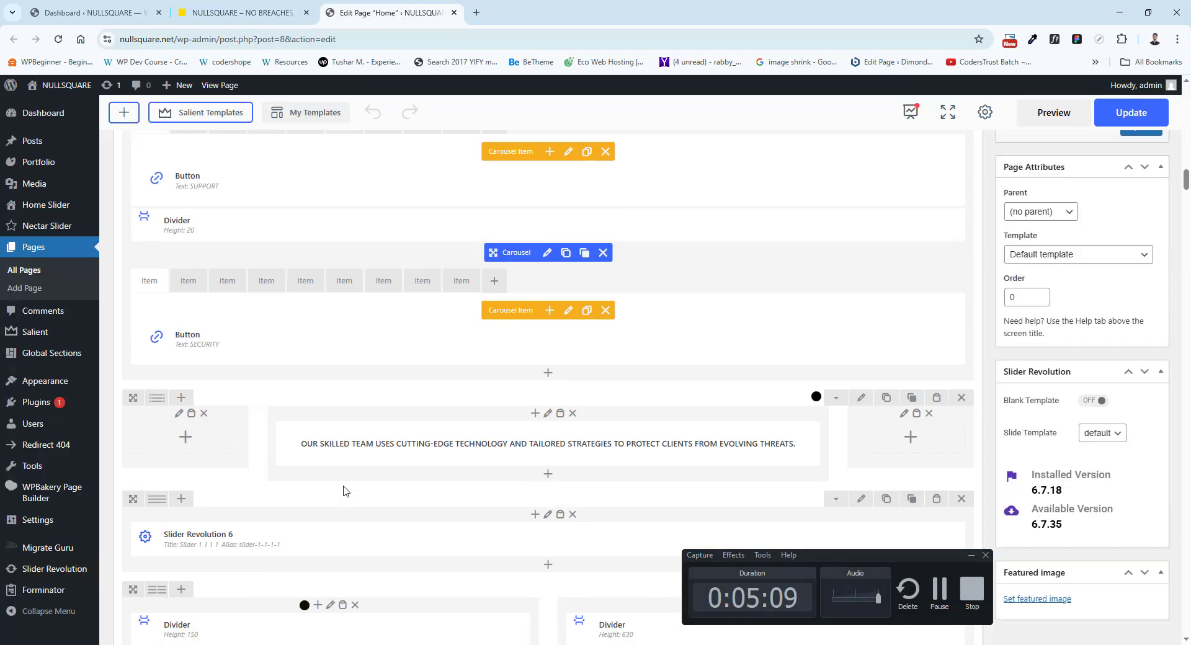
Compare the live Chief Technology Officer profile with its layout row of dividers, text blocks and four Milestone elements.
{"action": "scroll", "coordinate": [434, 351], "scroll_direction": "down", "scroll_amount": 2}
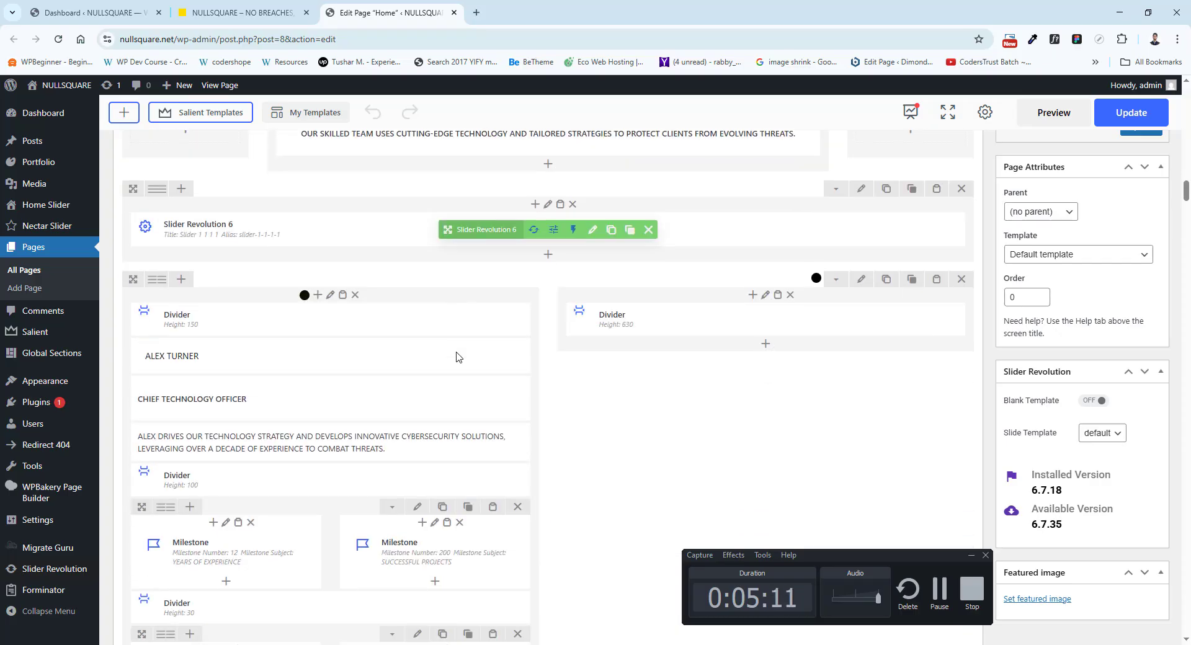
{"action": "left_click", "coordinate": [268, 8]}
{"action": "scroll", "coordinate": [660, 221], "scroll_direction": "down", "scroll_amount": 4}
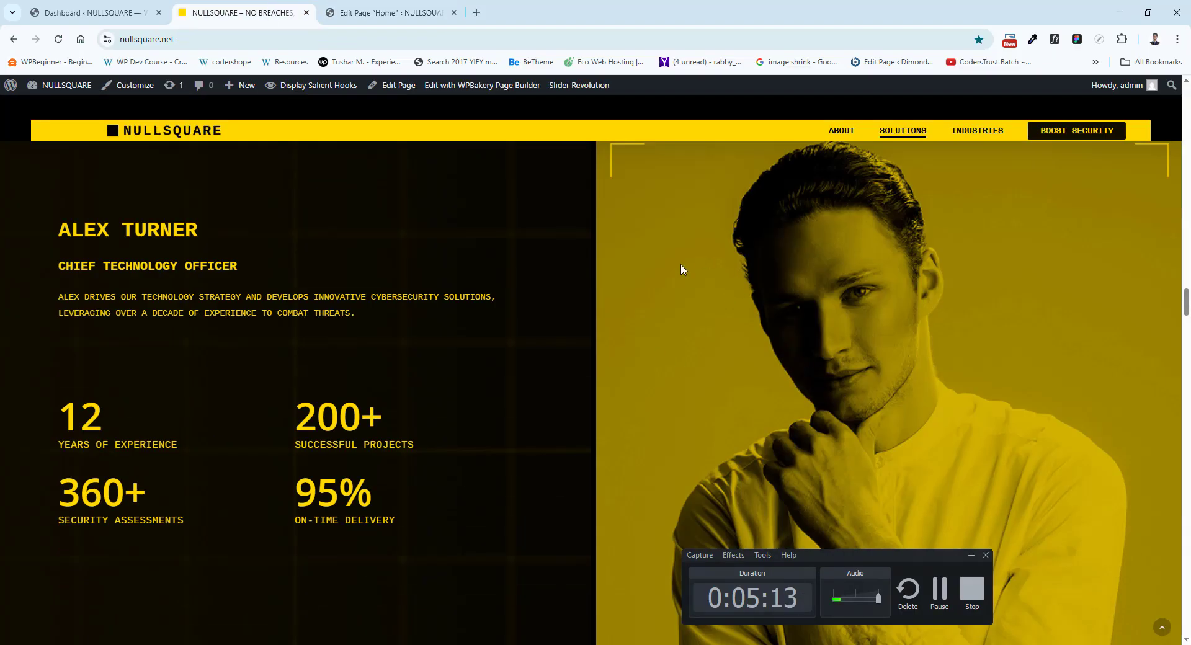
{"action": "left_click", "coordinate": [385, 13]}
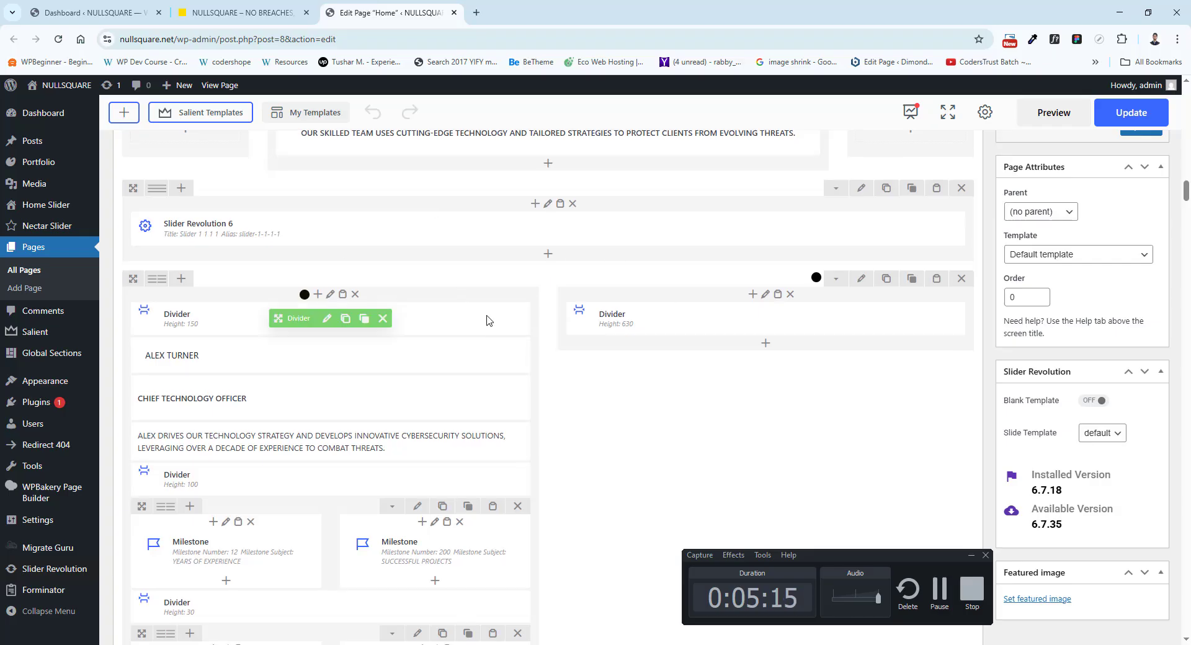
{"action": "left_click", "coordinate": [247, 9]}
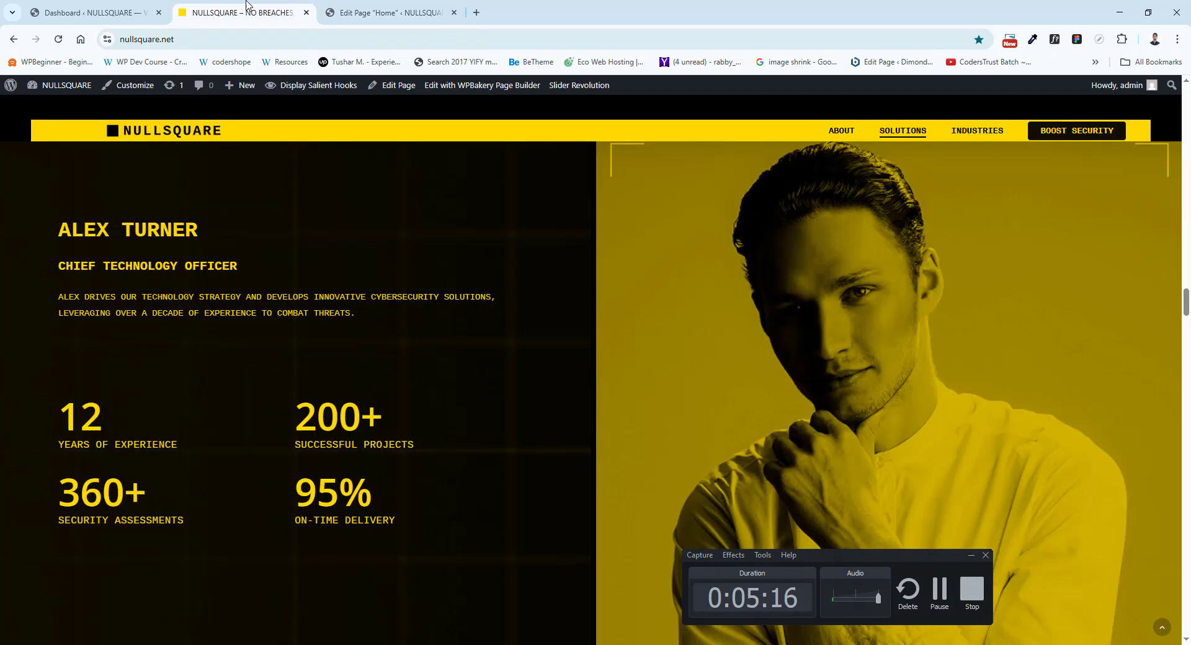
{"action": "left_click", "coordinate": [386, 7]}
{"action": "scroll", "coordinate": [586, 223], "scroll_direction": "up", "scroll_amount": 3}
{"action": "scroll", "coordinate": [322, 97], "scroll_direction": "down", "scroll_amount": 3}
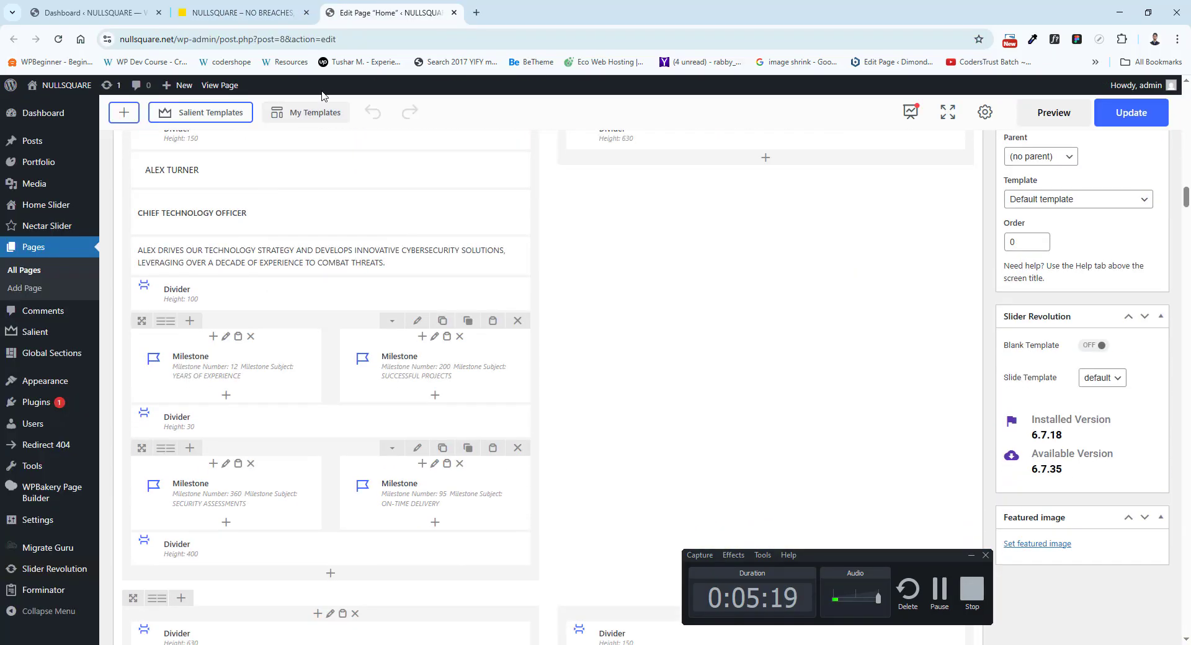
{"action": "left_click", "coordinate": [242, 12]}
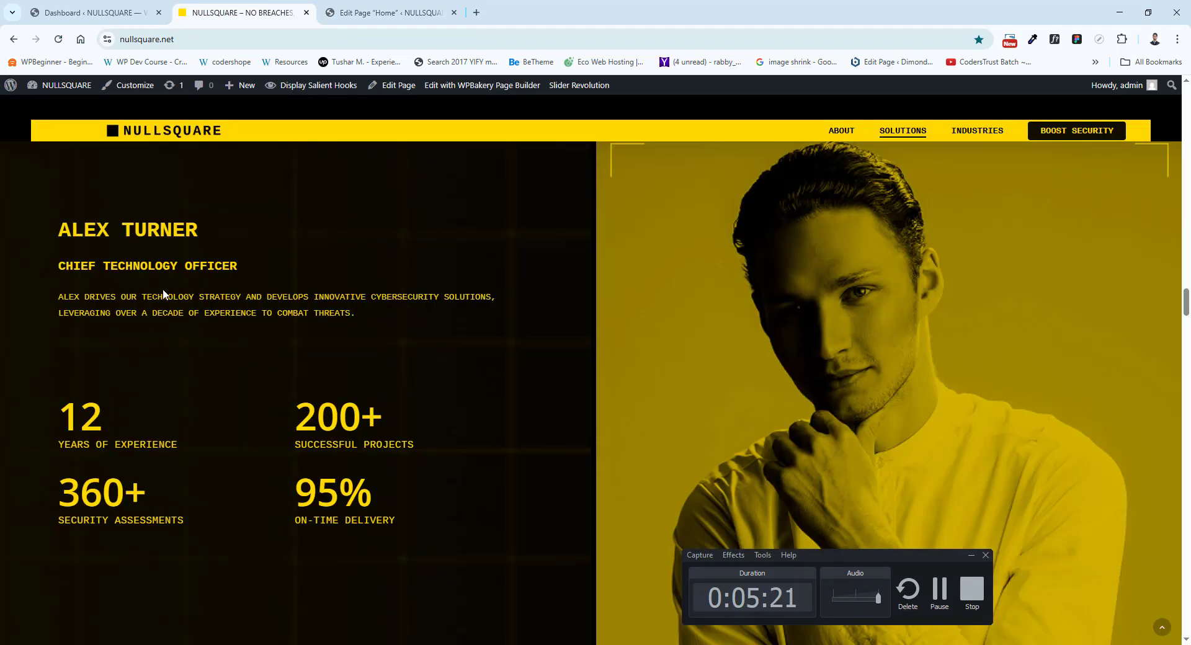
{"action": "left_click", "coordinate": [347, 12]}
View the settings of the YEARS OF EXPERIENCE milestone in the Chief Technology Officer row, compare them with the live counter, and close them.
{"action": "scroll", "coordinate": [229, 372], "scroll_direction": "down", "scroll_amount": 2}
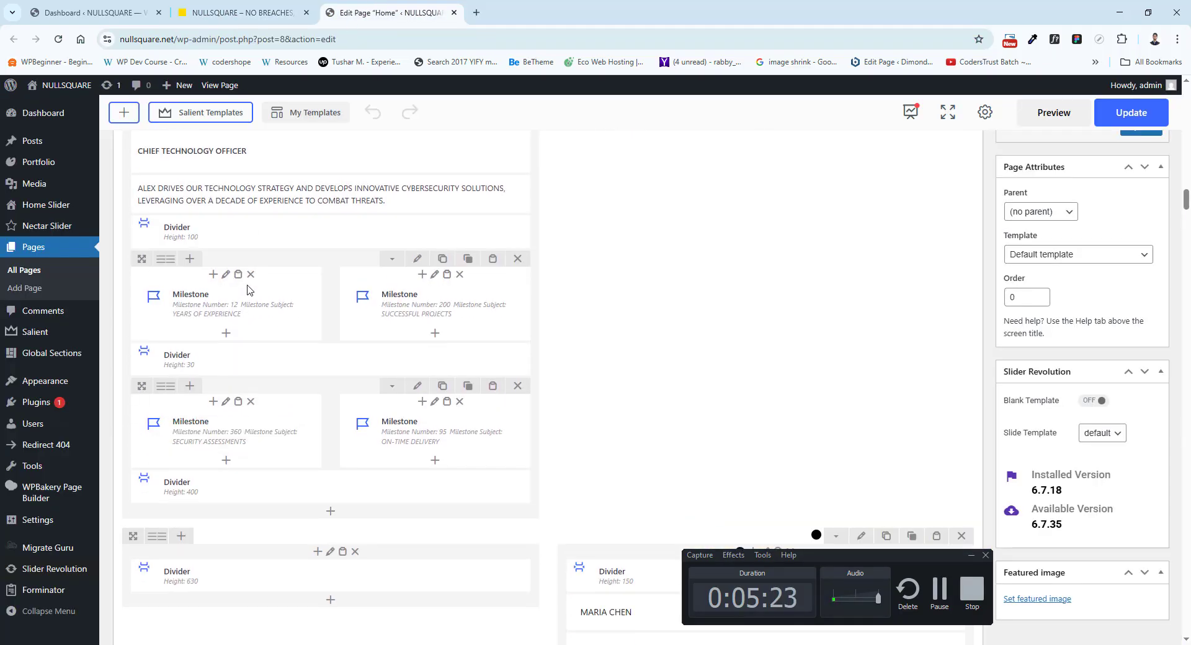
{"action": "left_click", "coordinate": [229, 304]}
{"action": "left_click", "coordinate": [242, 12]}
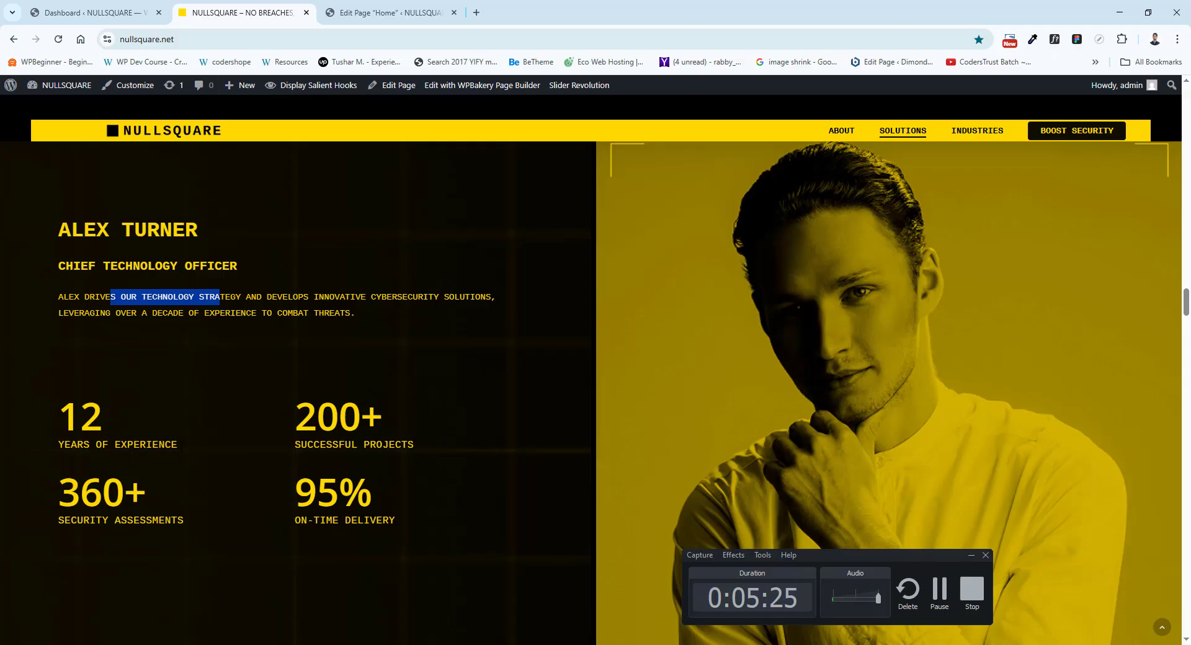
{"action": "left_click_drag", "start_coordinate": [81, 421], "coordinate": [178, 445]}
{"action": "left_click", "coordinate": [373, 12]}
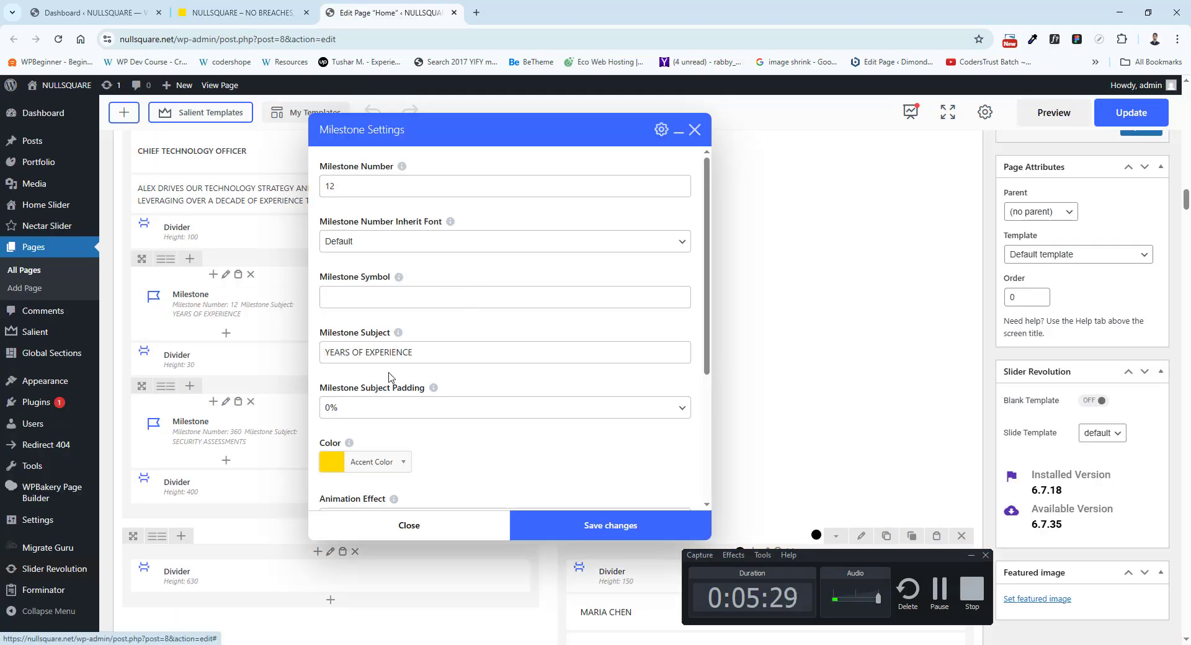
{"action": "left_click", "coordinate": [695, 130]}
Check the live Chief Technology Officer portrait and open the background image picker of the matching column with the 630-high divider.
{"action": "left_click", "coordinate": [281, 5]}
{"action": "left_click", "coordinate": [854, 281]}
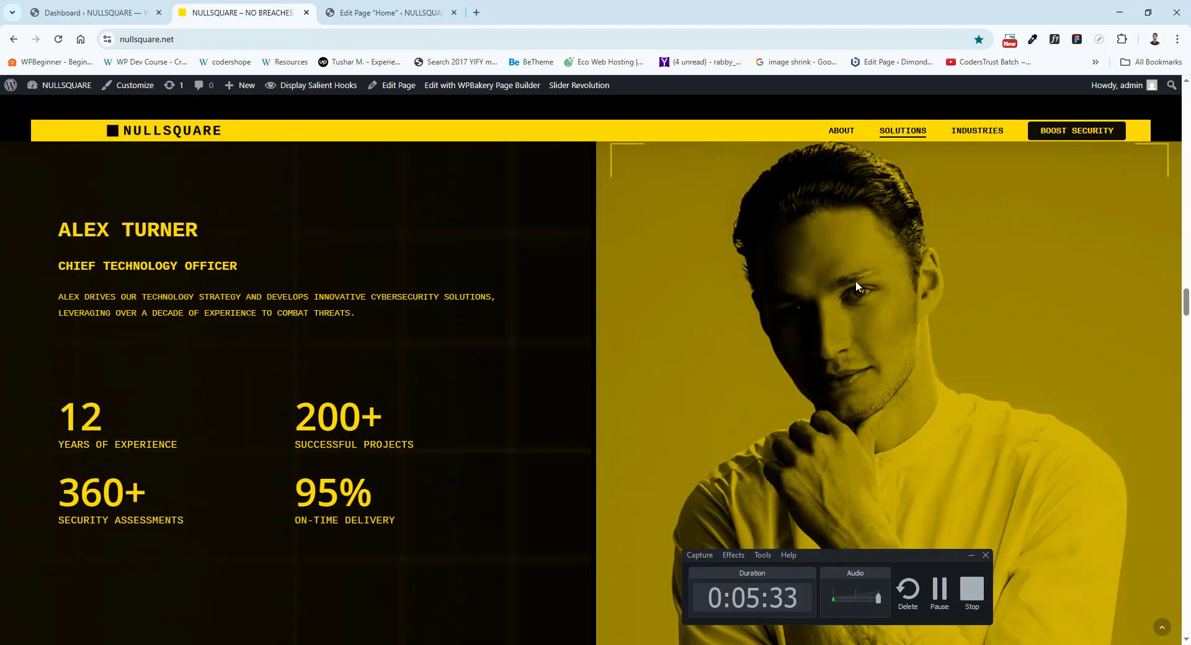
{"action": "left_click", "coordinate": [388, 12]}
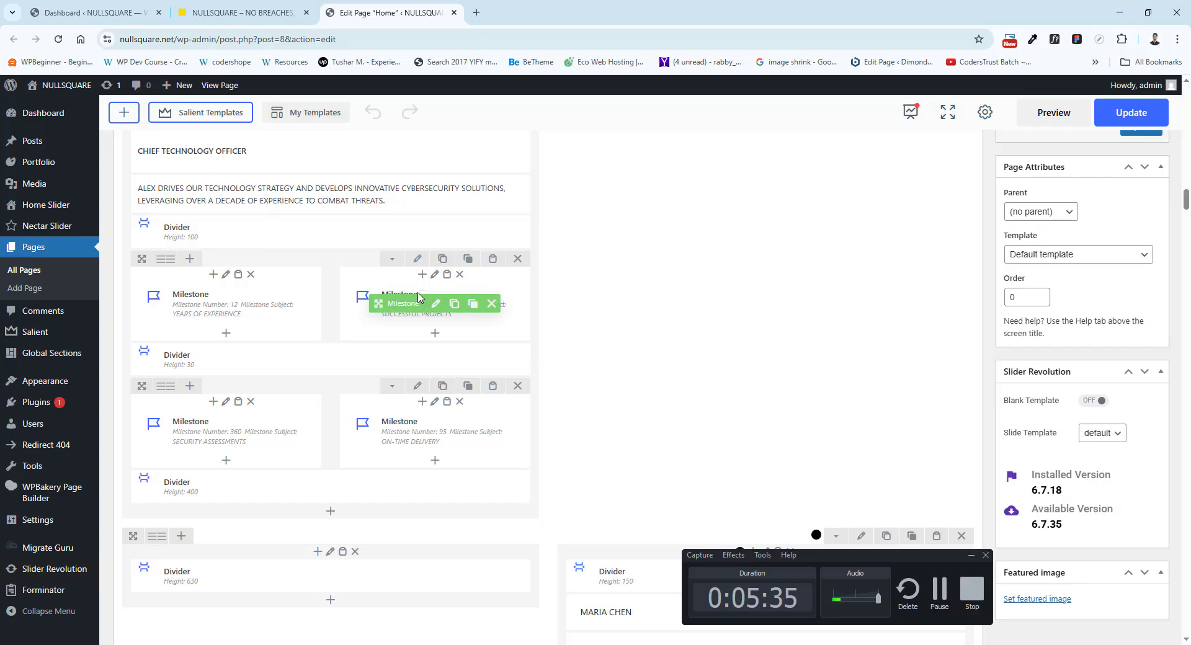
{"action": "scroll", "coordinate": [635, 351], "scroll_direction": "up", "scroll_amount": 3}
{"action": "scroll", "coordinate": [638, 357], "scroll_direction": "down", "scroll_amount": 1}
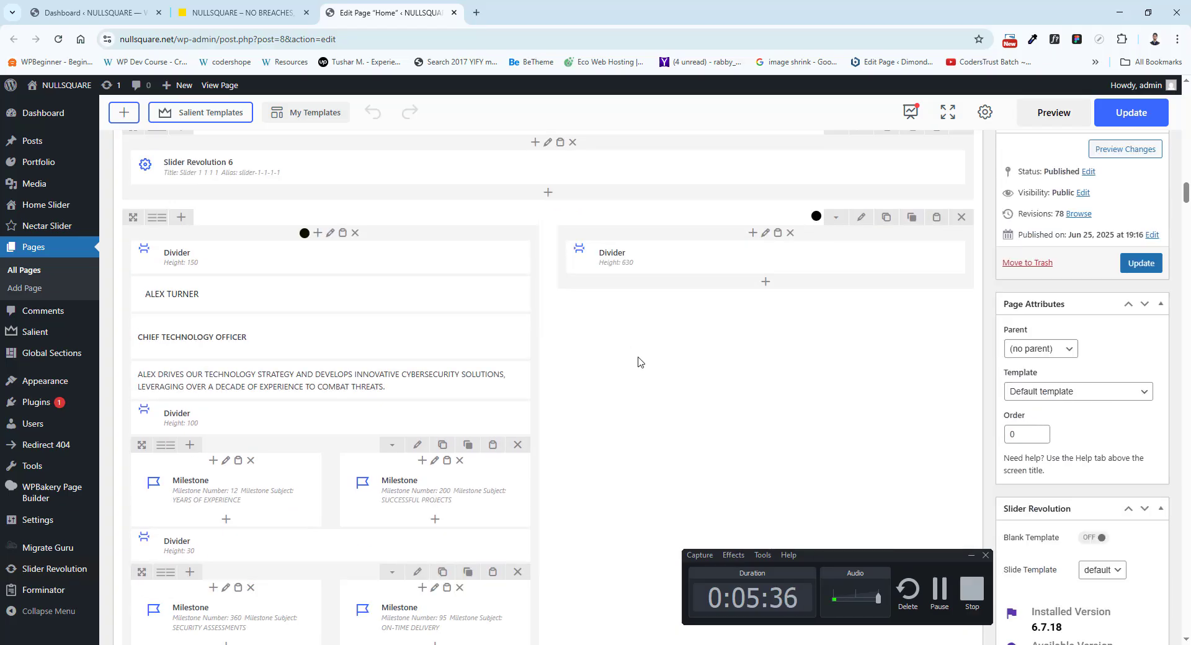
{"action": "left_click", "coordinate": [766, 234]}
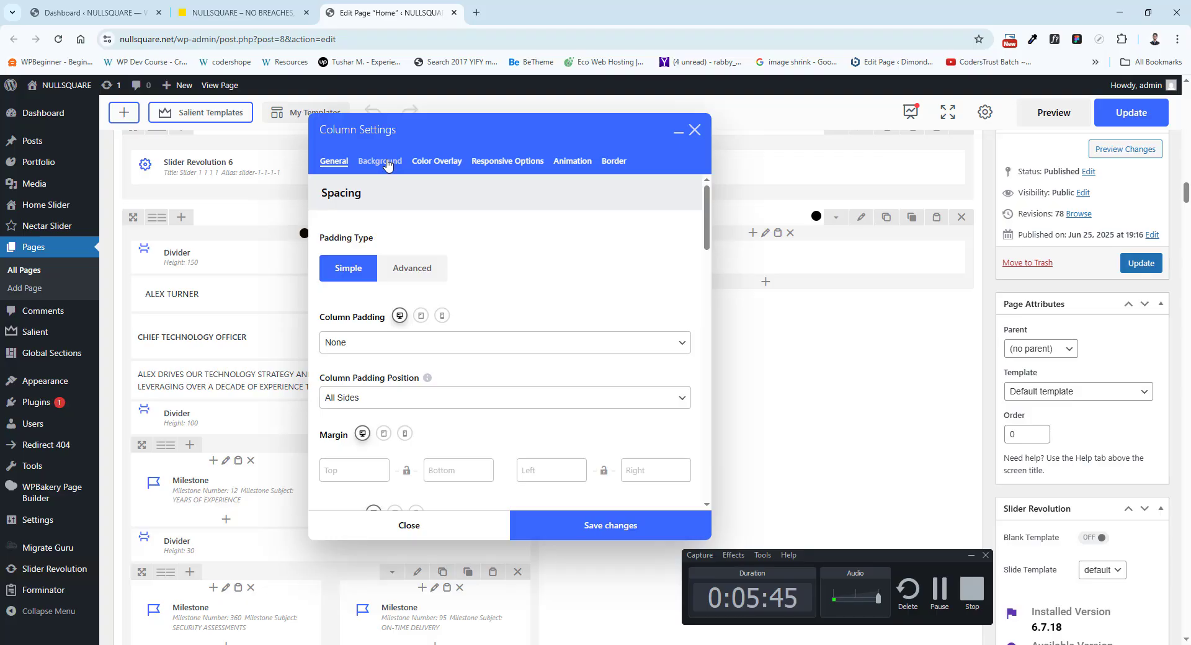
{"action": "left_click", "coordinate": [388, 165]}
{"action": "left_click", "coordinate": [380, 462]}
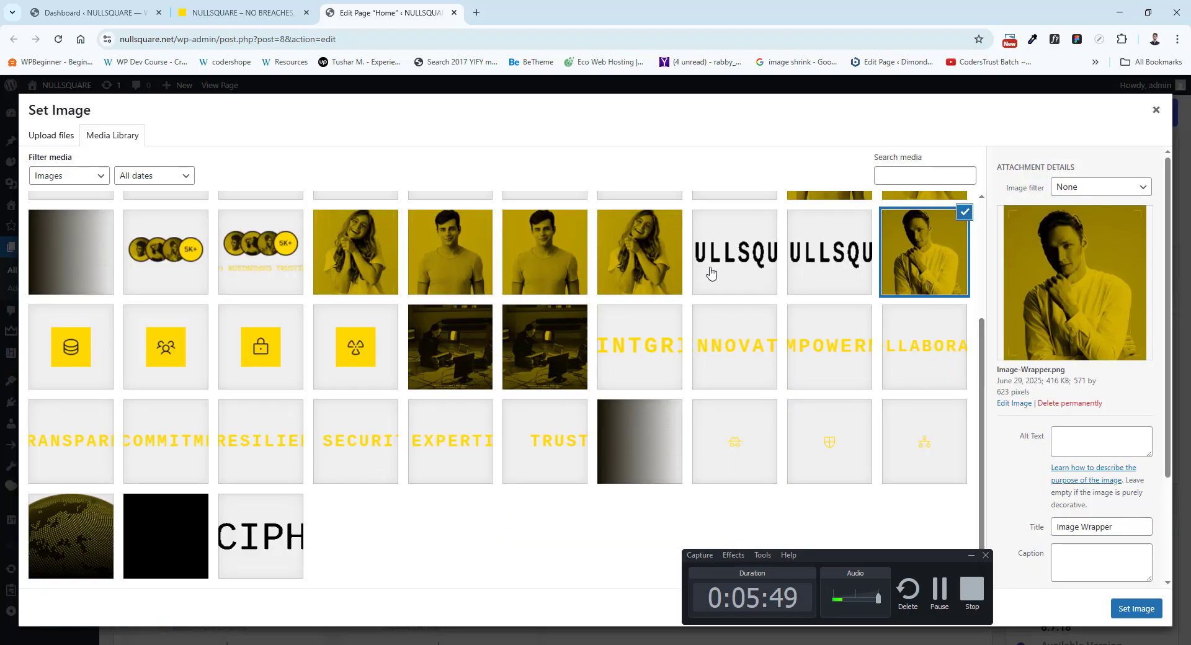
Compare the other live team members' portraits with the selected Image-Wrapper.png in the media library.
{"action": "left_click", "coordinate": [242, 12]}
{"action": "scroll", "coordinate": [381, 481], "scroll_direction": "down", "scroll_amount": 10}
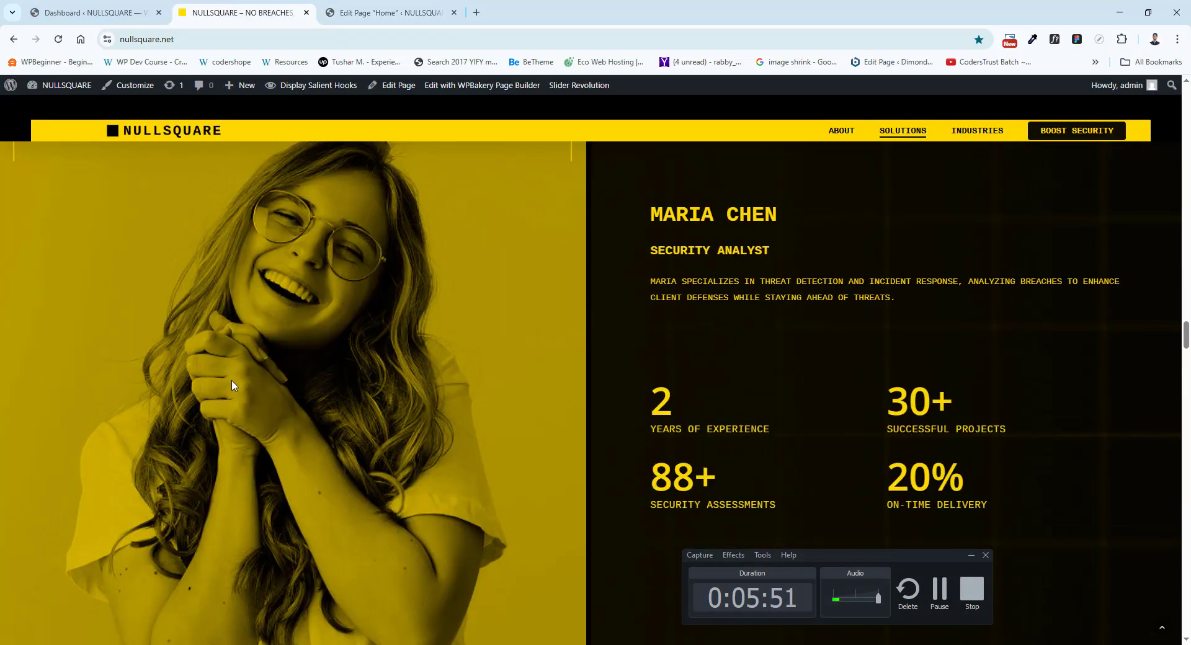
{"action": "scroll", "coordinate": [410, 449], "scroll_direction": "down", "scroll_amount": 4}
{"action": "left_click", "coordinate": [376, 8]}
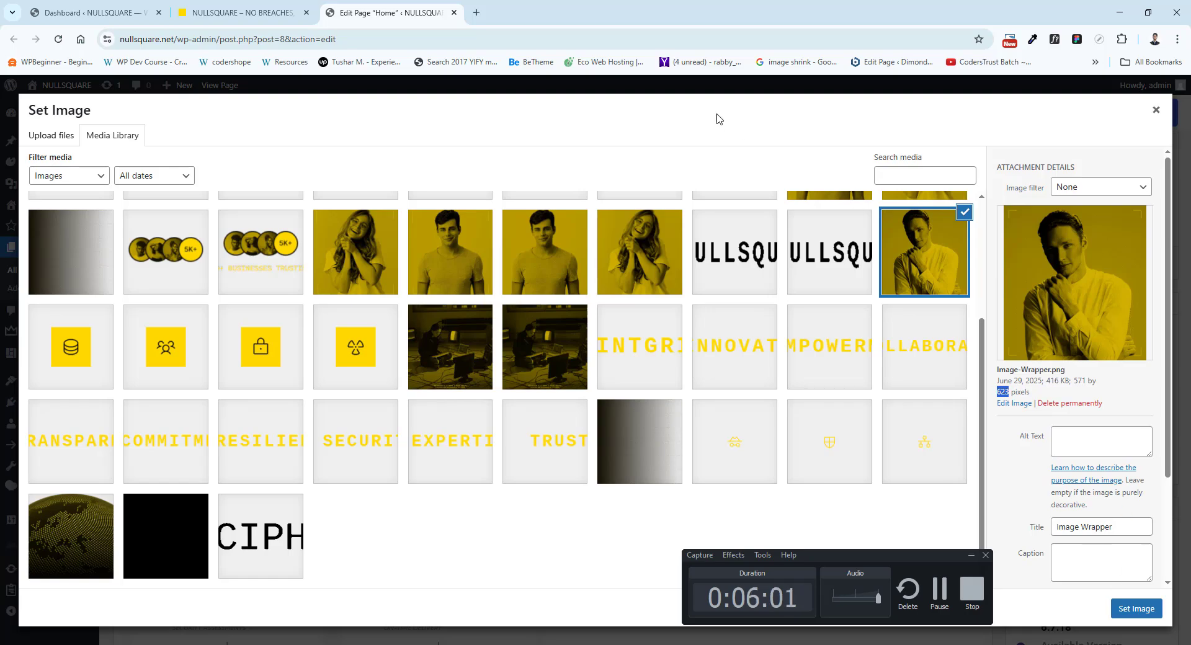
{"action": "left_click", "coordinate": [239, 11]}
{"action": "left_click", "coordinate": [341, 11]}
View the file upload option for the column's background image, and close the image picker and the column settings.
{"action": "left_click", "coordinate": [65, 142]}
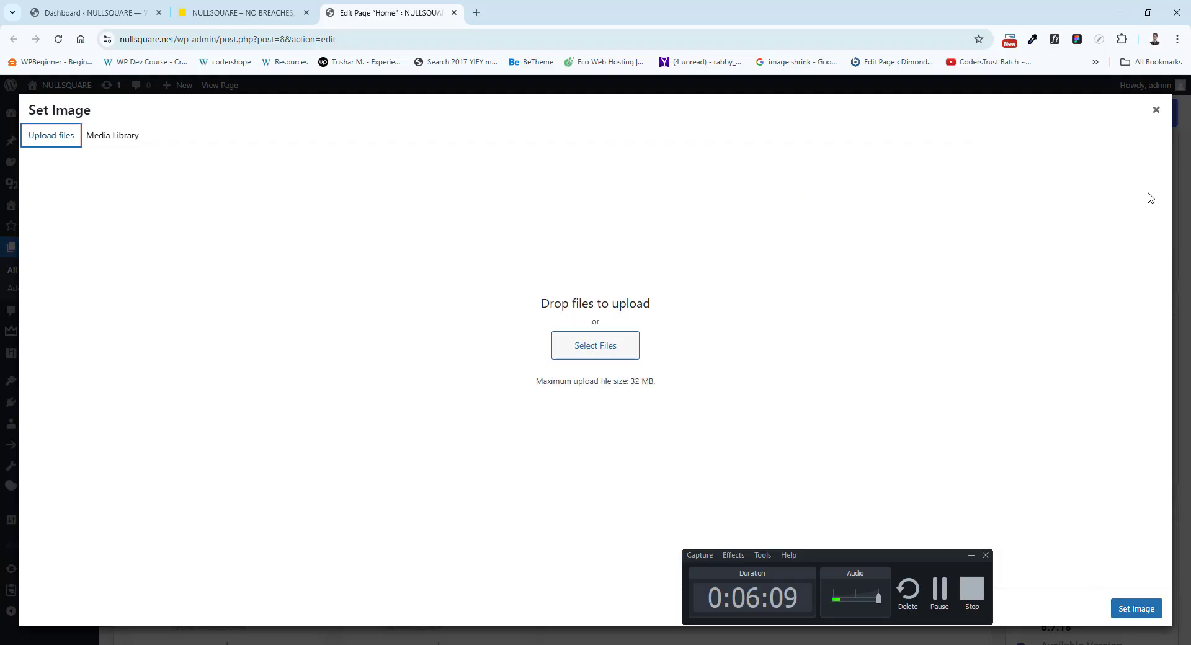
{"action": "left_click", "coordinate": [1158, 113]}
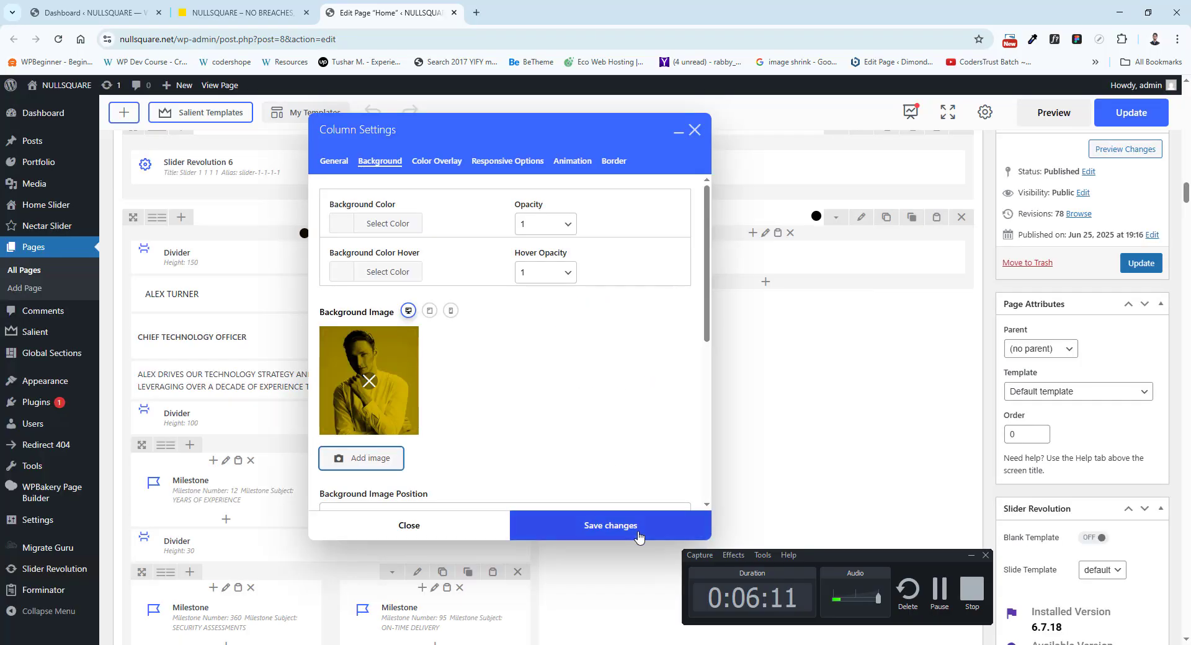
{"action": "left_click", "coordinate": [696, 130]}
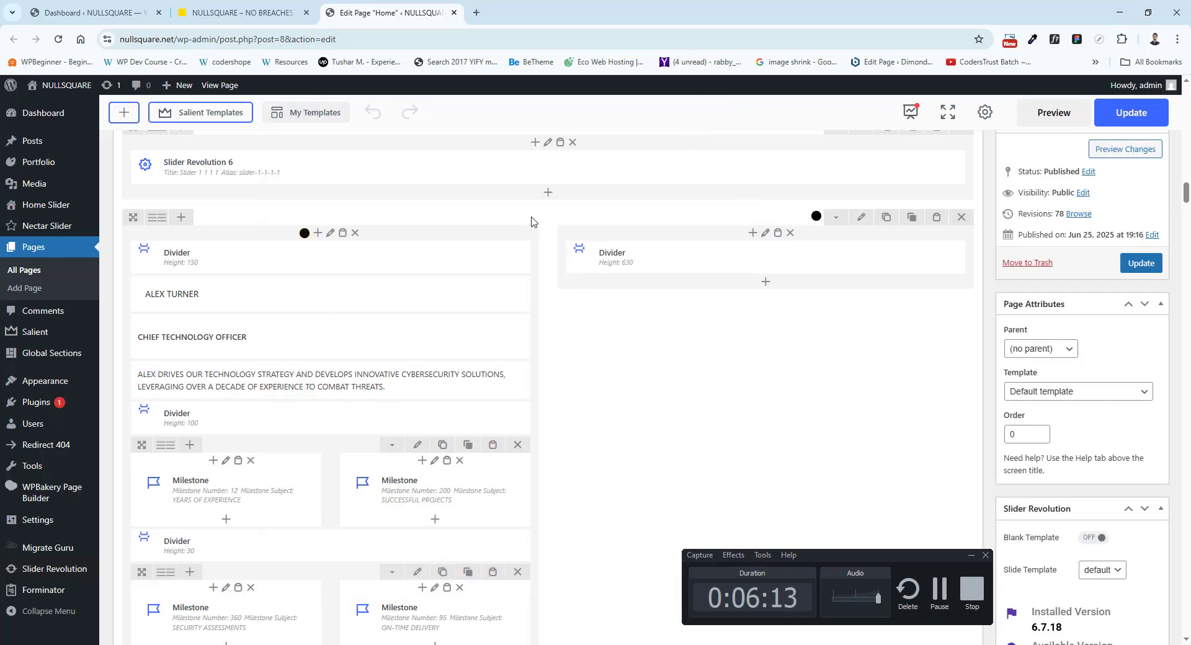
Review the live homepage from the remaining team profiles through the globe call-to-action to the industries section.
{"action": "scroll", "coordinate": [596, 338], "scroll_direction": "down", "scroll_amount": 7}
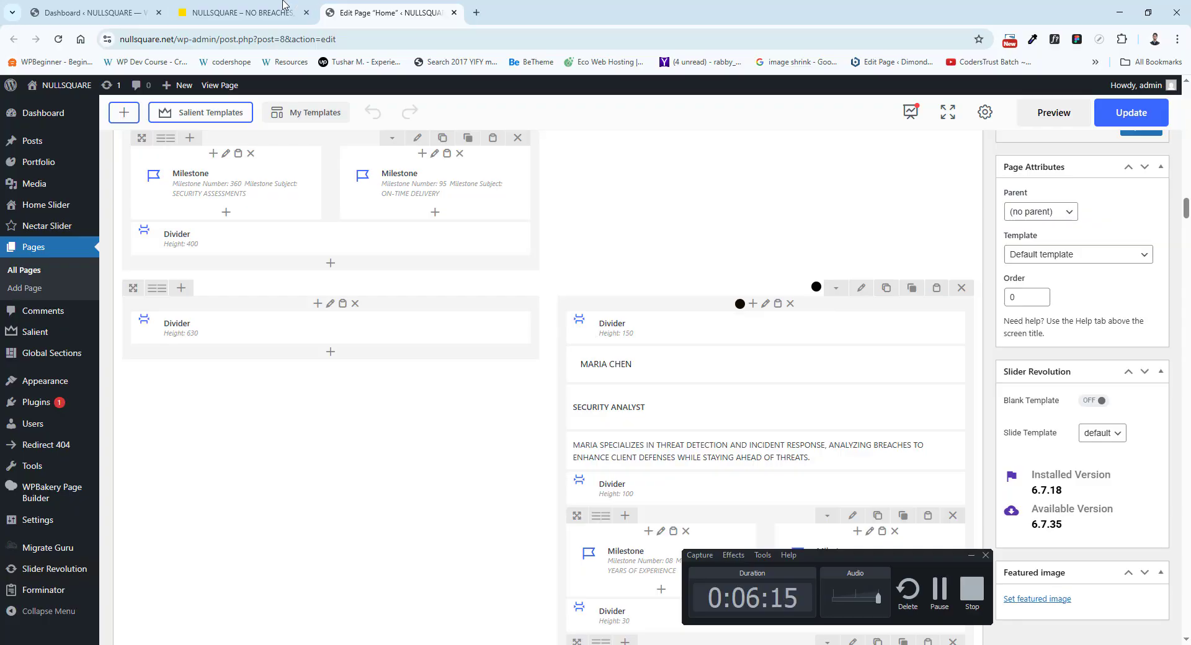
{"action": "left_click", "coordinate": [282, 3]}
{"action": "scroll", "coordinate": [479, 407], "scroll_direction": "down", "scroll_amount": 5}
{"action": "scroll", "coordinate": [471, 407], "scroll_direction": "up", "scroll_amount": 5}
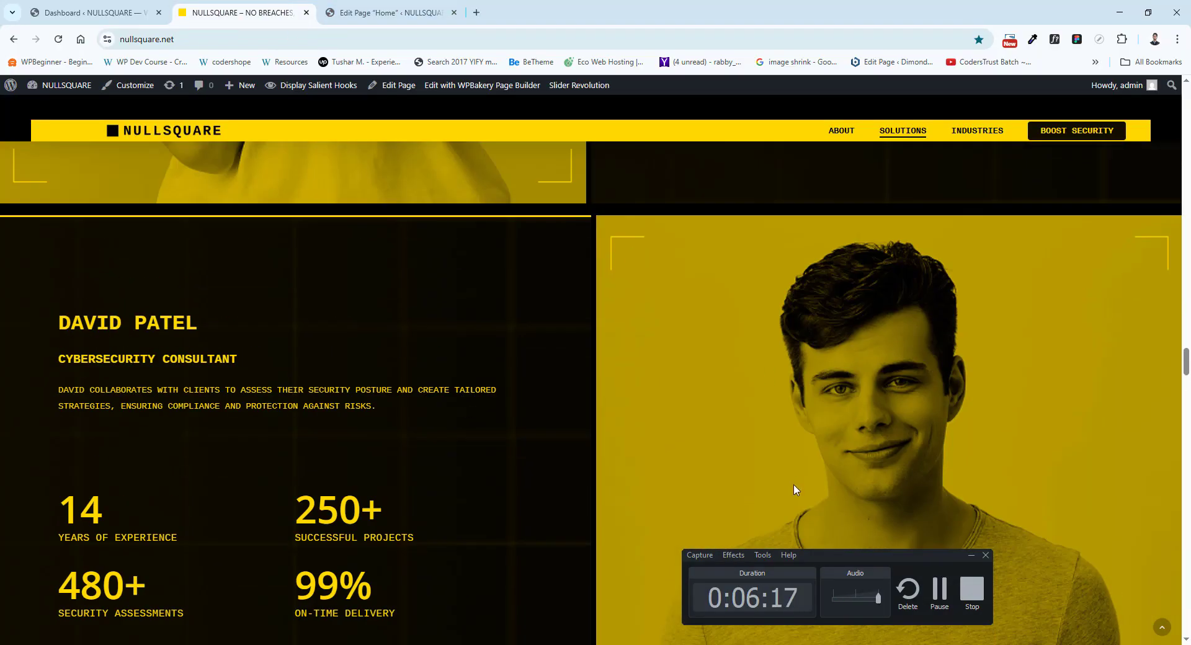
{"action": "scroll", "coordinate": [600, 385], "scroll_direction": "down", "scroll_amount": 10}
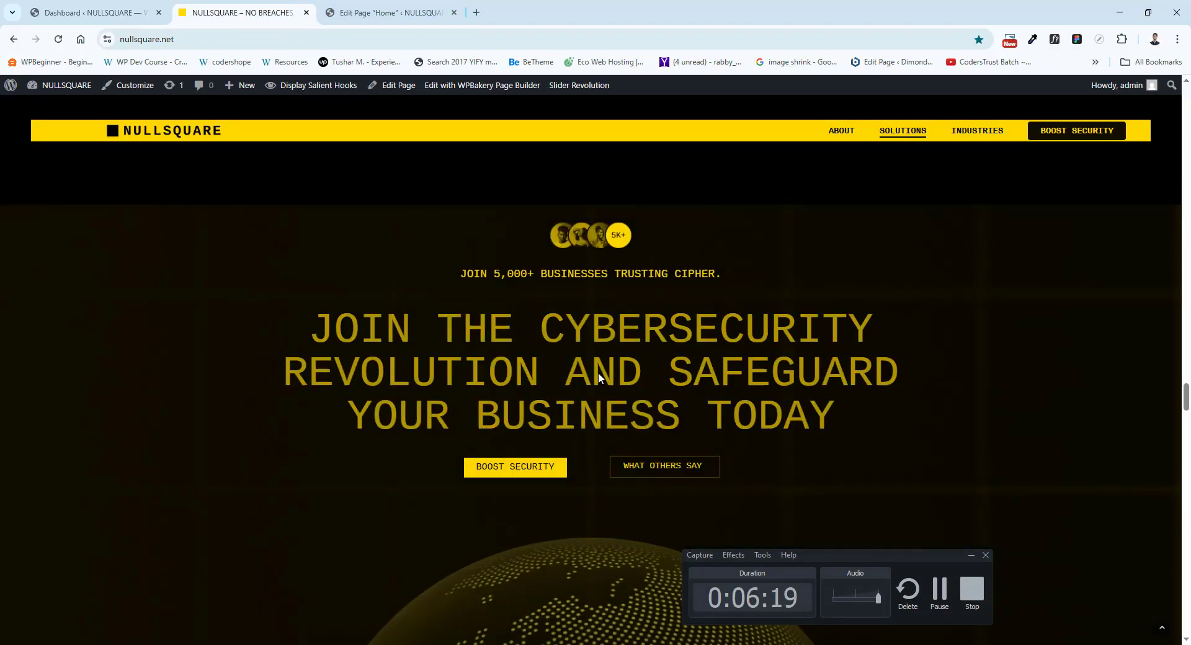
{"action": "scroll", "coordinate": [563, 340], "scroll_direction": "down", "scroll_amount": 2}
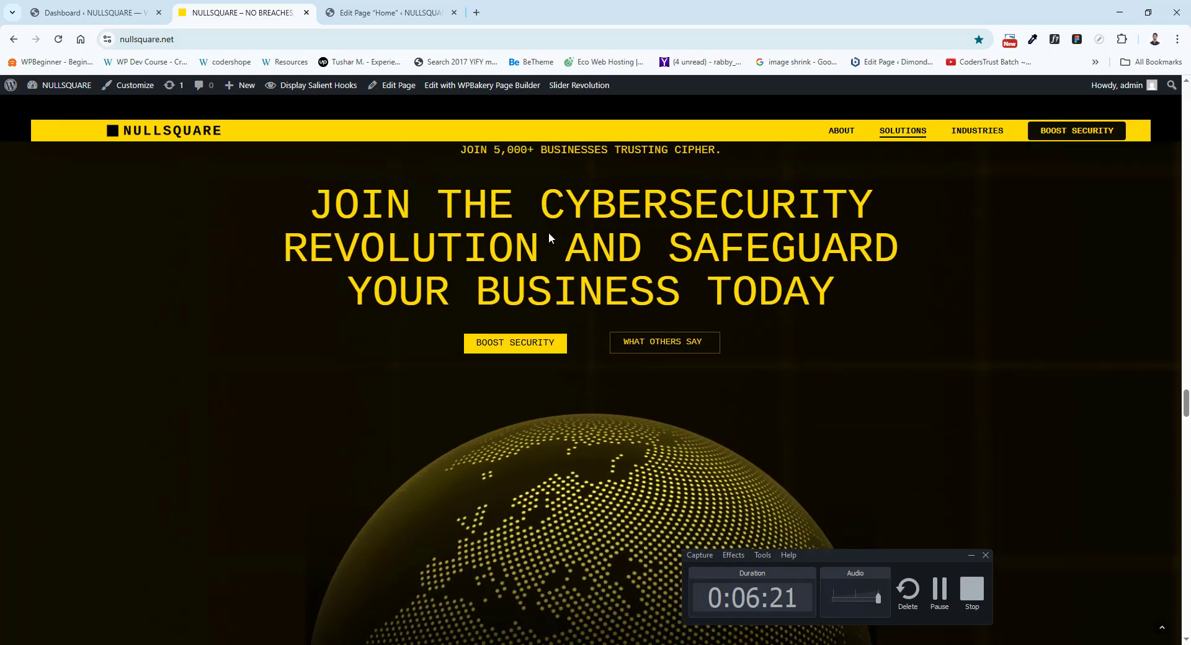
{"action": "scroll", "coordinate": [603, 245], "scroll_direction": "down", "scroll_amount": 5}
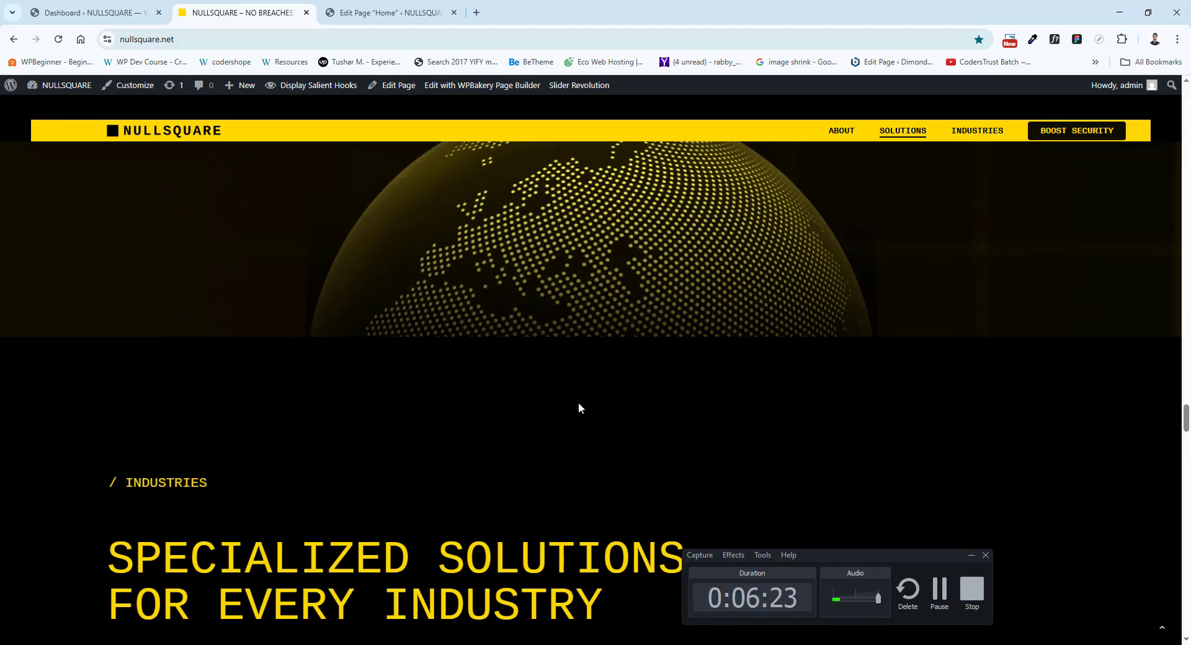
{"action": "scroll", "coordinate": [578, 407], "scroll_direction": "down", "scroll_amount": 7}
{"action": "scroll", "coordinate": [118, 354], "scroll_direction": "down", "scroll_amount": 2}
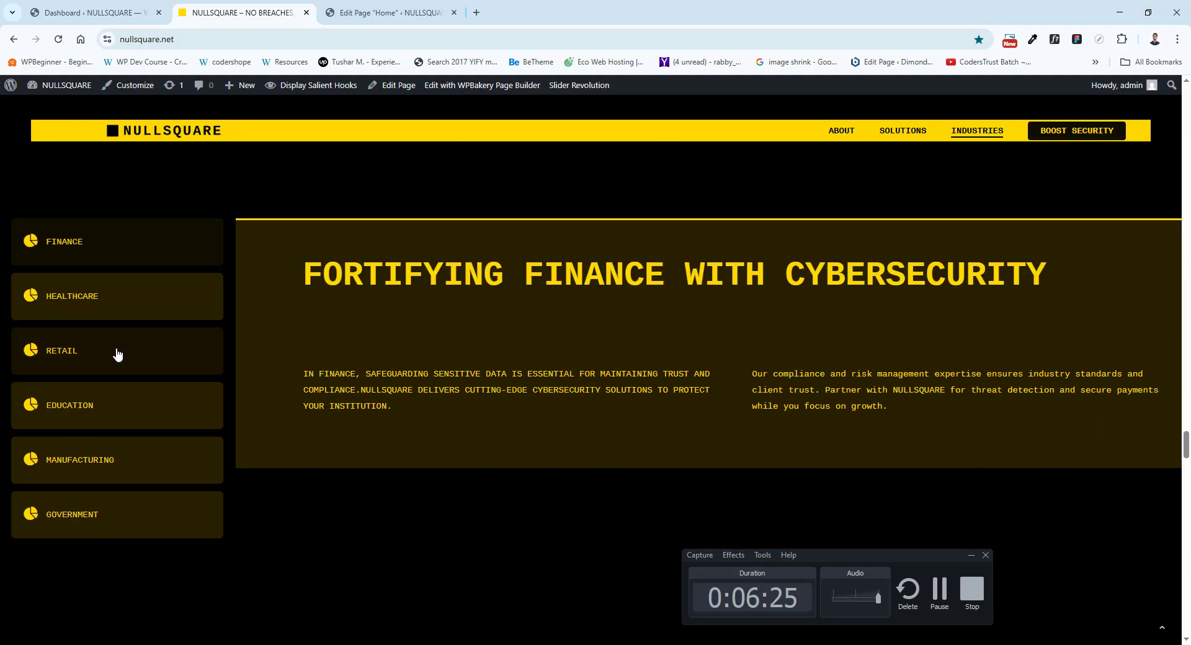
Find the Tabs element in the Home layout and compare its six industry tabs with the live vertical tabs.
{"action": "left_click", "coordinate": [340, 9]}
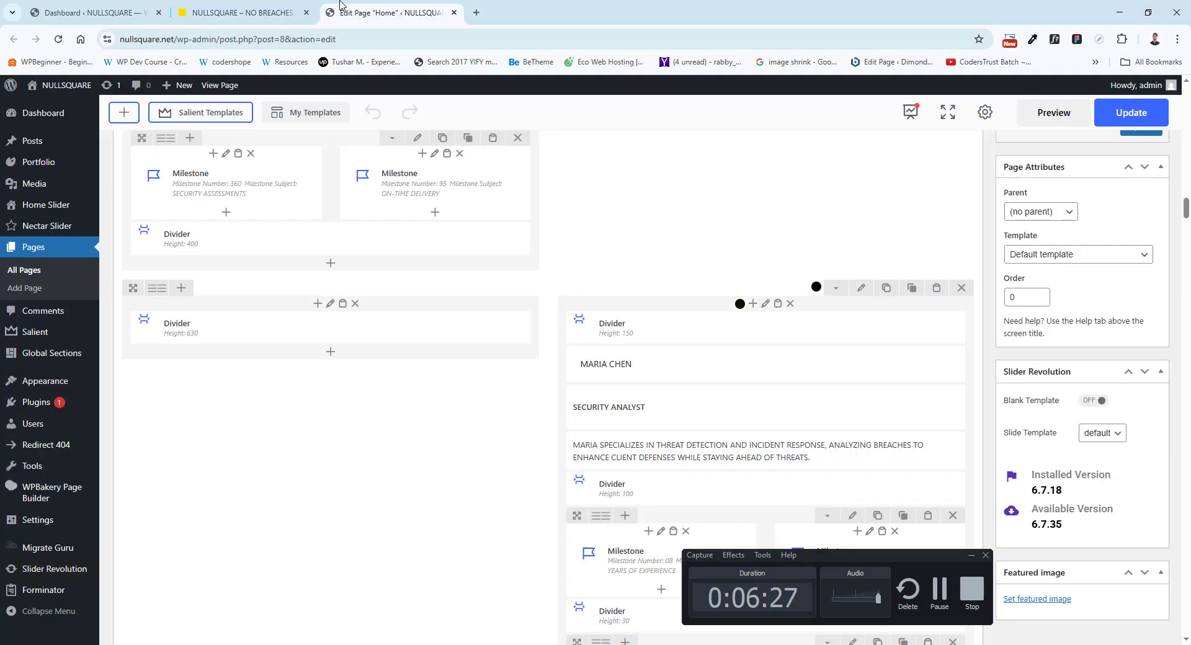
{"action": "scroll", "coordinate": [362, 390], "scroll_direction": "down", "scroll_amount": 10}
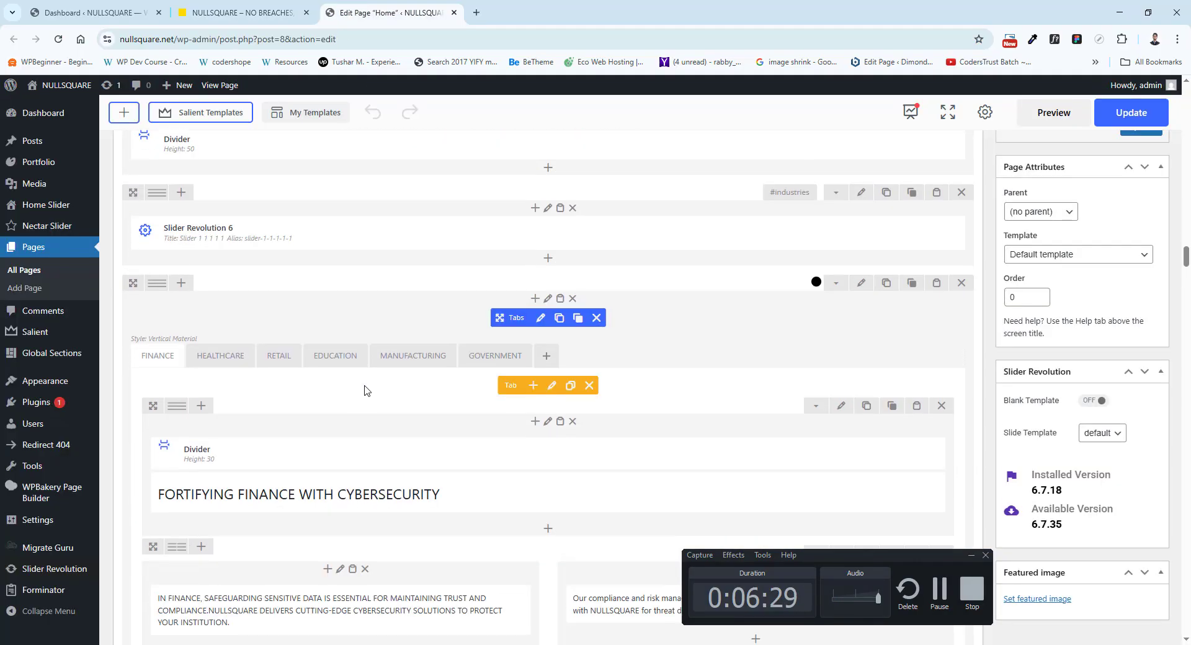
{"action": "scroll", "coordinate": [366, 390], "scroll_direction": "down", "scroll_amount": 3}
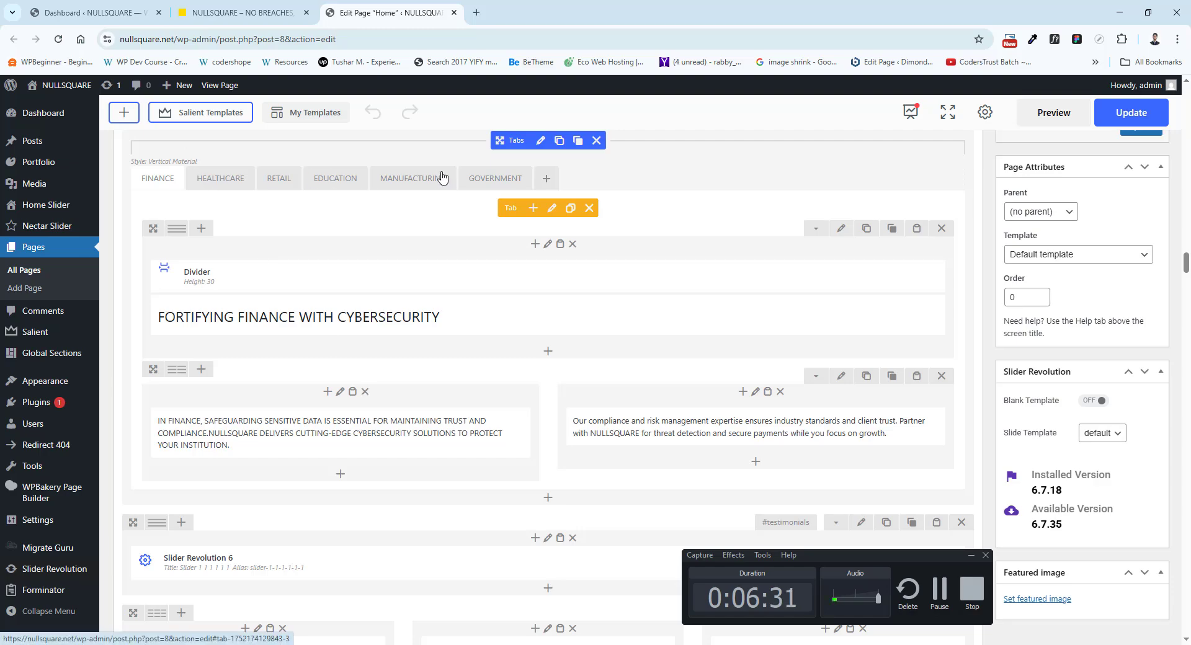
{"action": "left_click", "coordinate": [242, 12]}
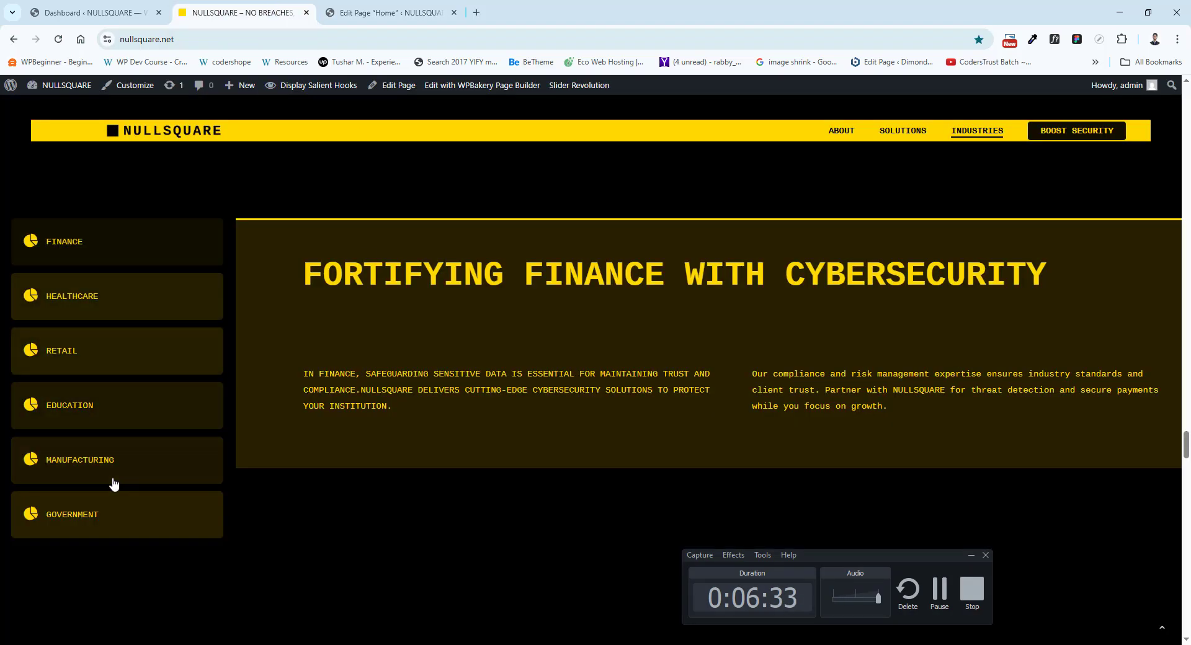
View the FINANCE tab's title, icon and extra class settings, and close them without saving.
{"action": "left_click", "coordinate": [391, 13]}
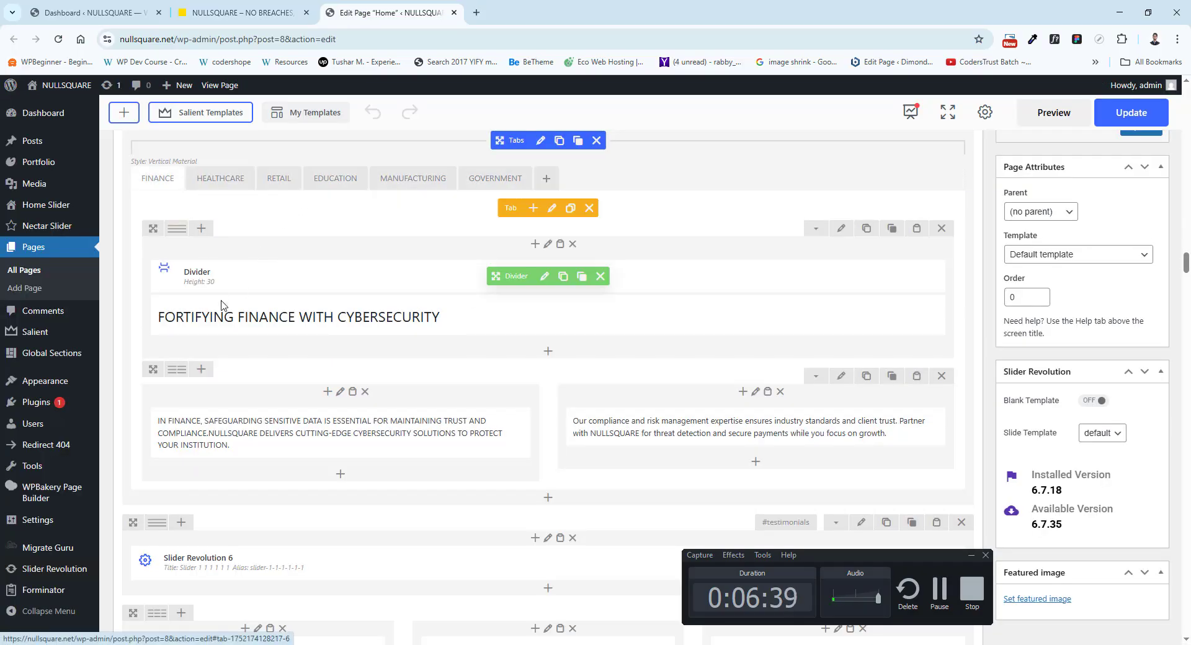
{"action": "left_click", "coordinate": [552, 208]}
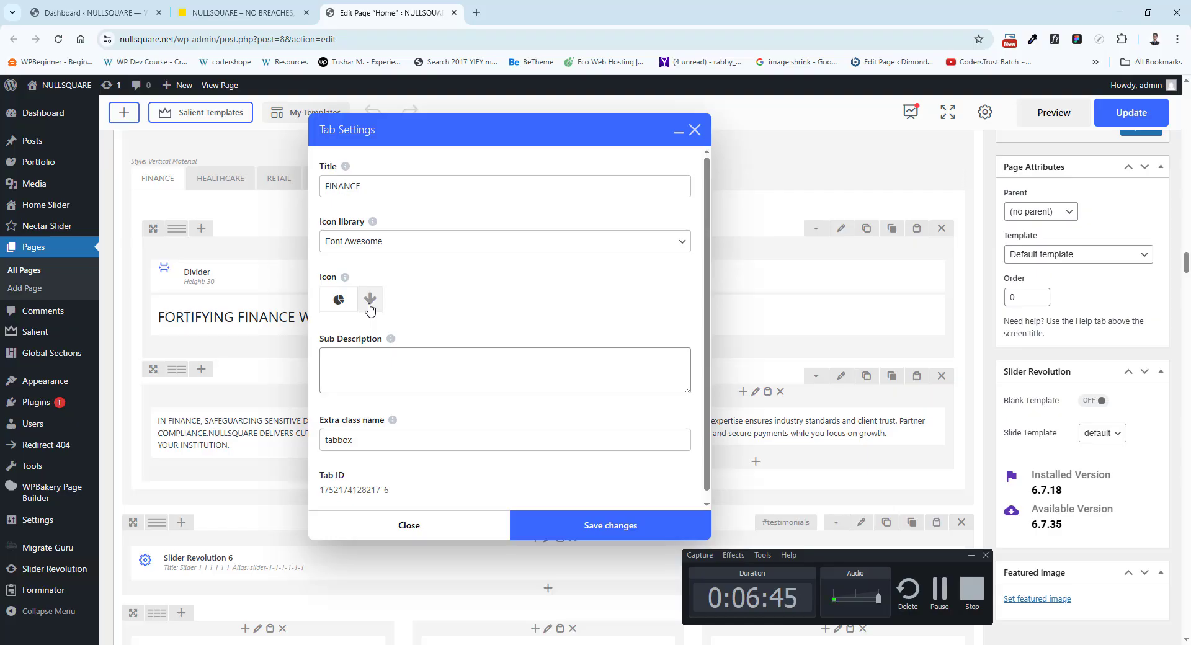
{"action": "left_click", "coordinate": [695, 133]}
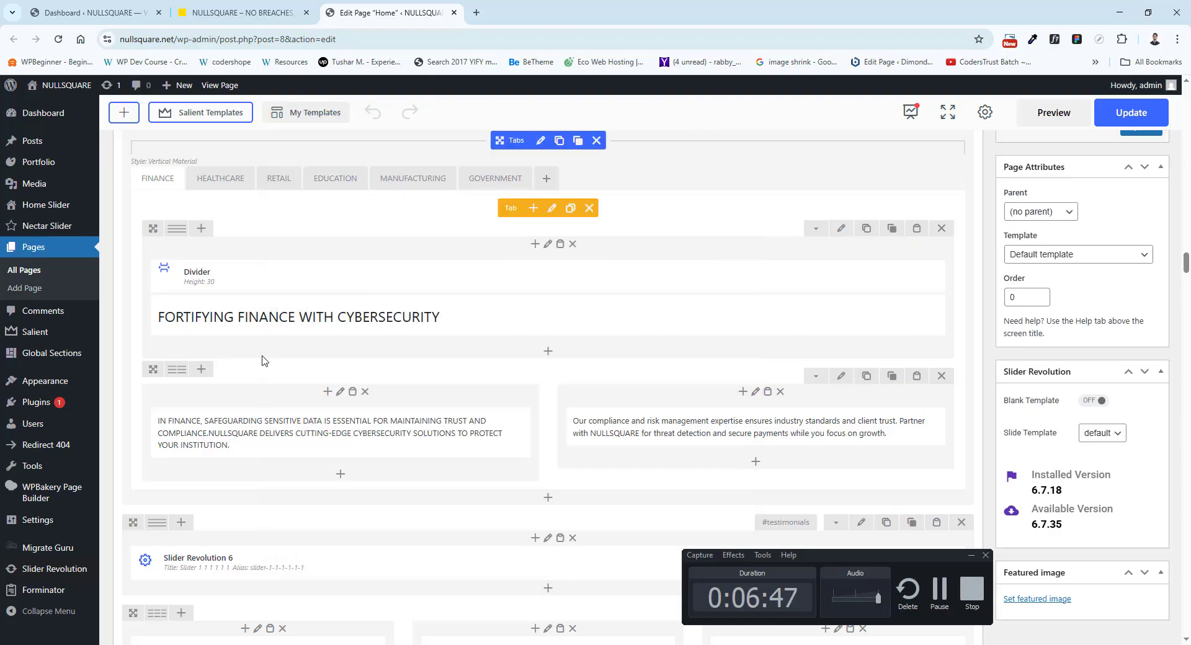
Open the FORTIFYING FINANCE WITH CYBERSECURITY text block's settings and compare the text with the live heading.
{"action": "scroll", "coordinate": [273, 347], "scroll_direction": "down", "scroll_amount": 1}
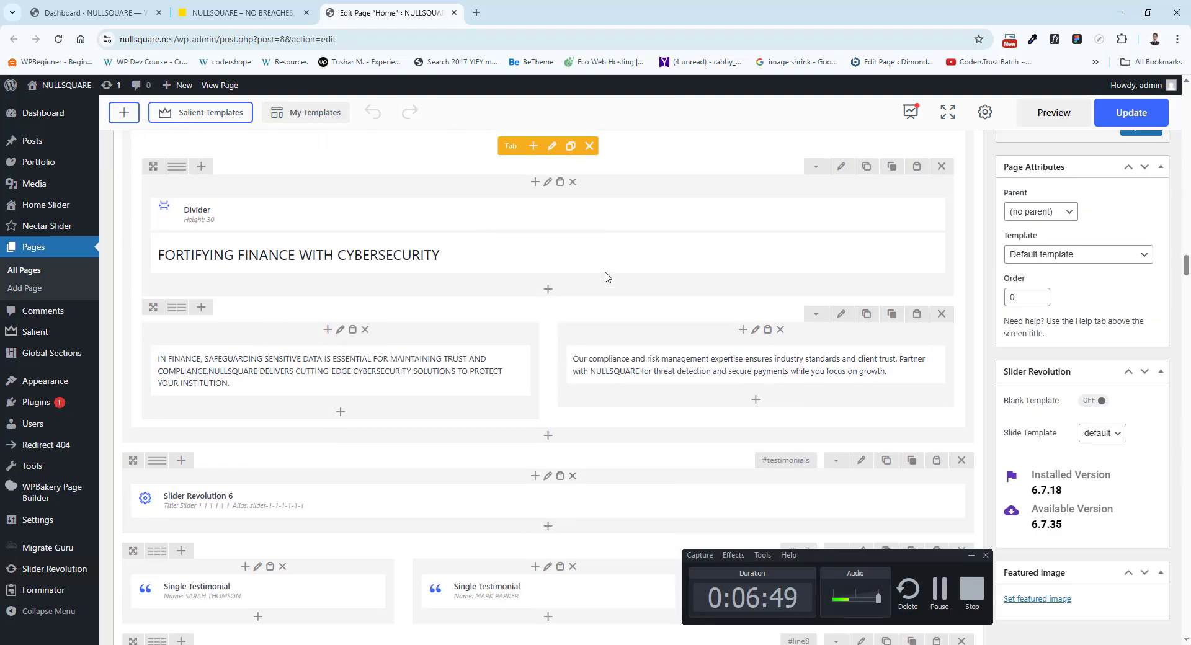
{"action": "left_click", "coordinate": [551, 260]}
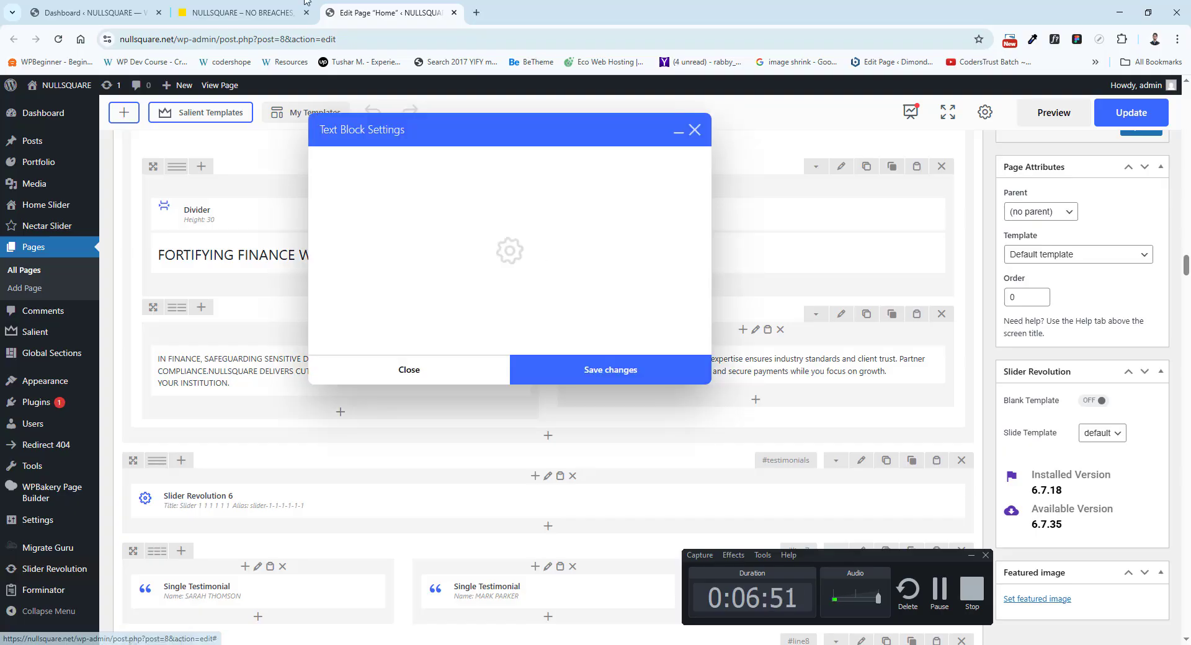
{"action": "left_click", "coordinate": [242, 12]}
{"action": "left_click_drag", "start_coordinate": [331, 281], "coordinate": [563, 276]}
{"action": "left_click", "coordinate": [391, 13]}
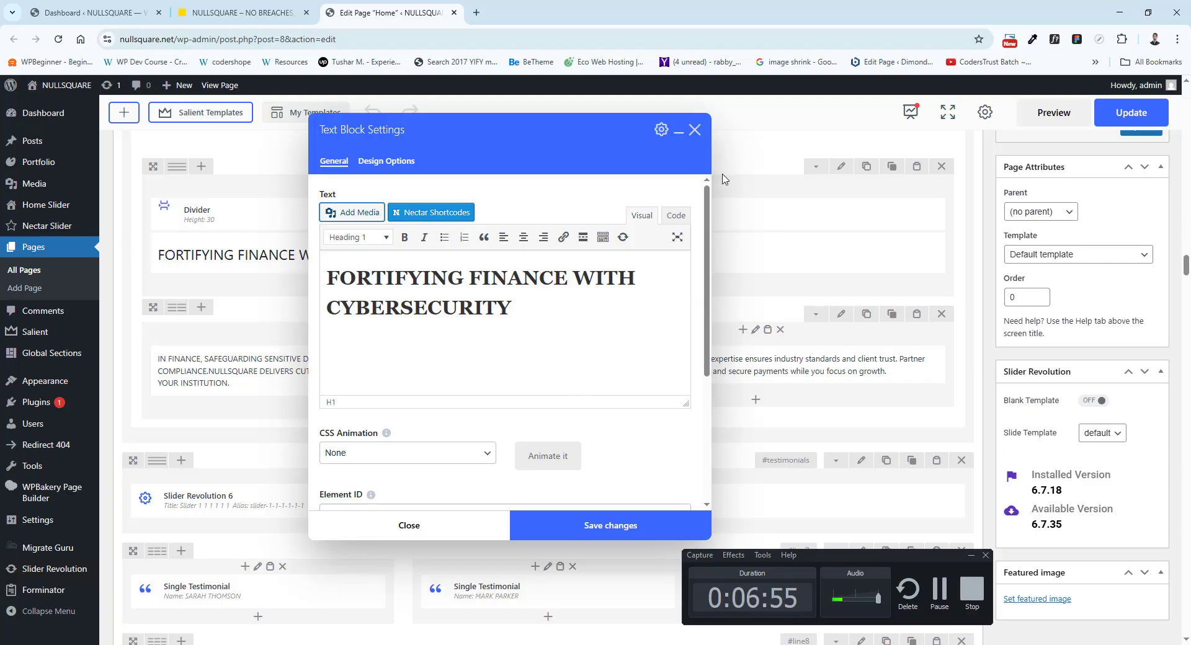
Close the text block settings without saving, and compare the live testimonials section with the Single Testimonial elements in the Home layout.
{"action": "left_click", "coordinate": [694, 130]}
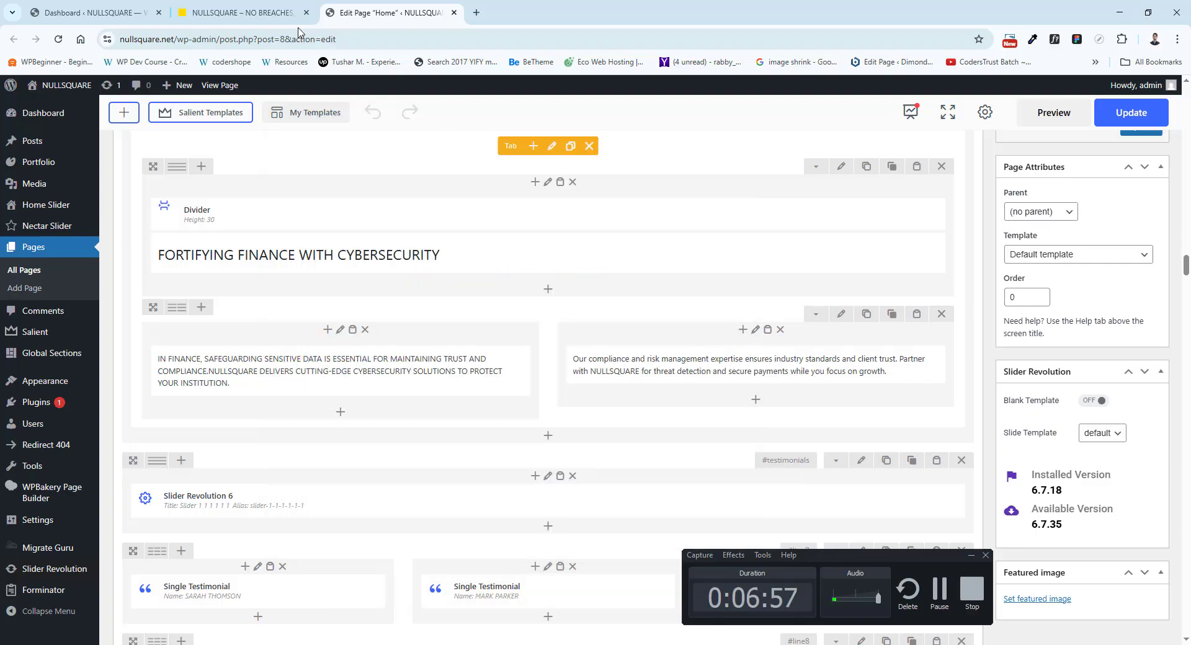
{"action": "left_click", "coordinate": [280, 13]}
{"action": "scroll", "coordinate": [370, 360], "scroll_direction": "down", "scroll_amount": 5}
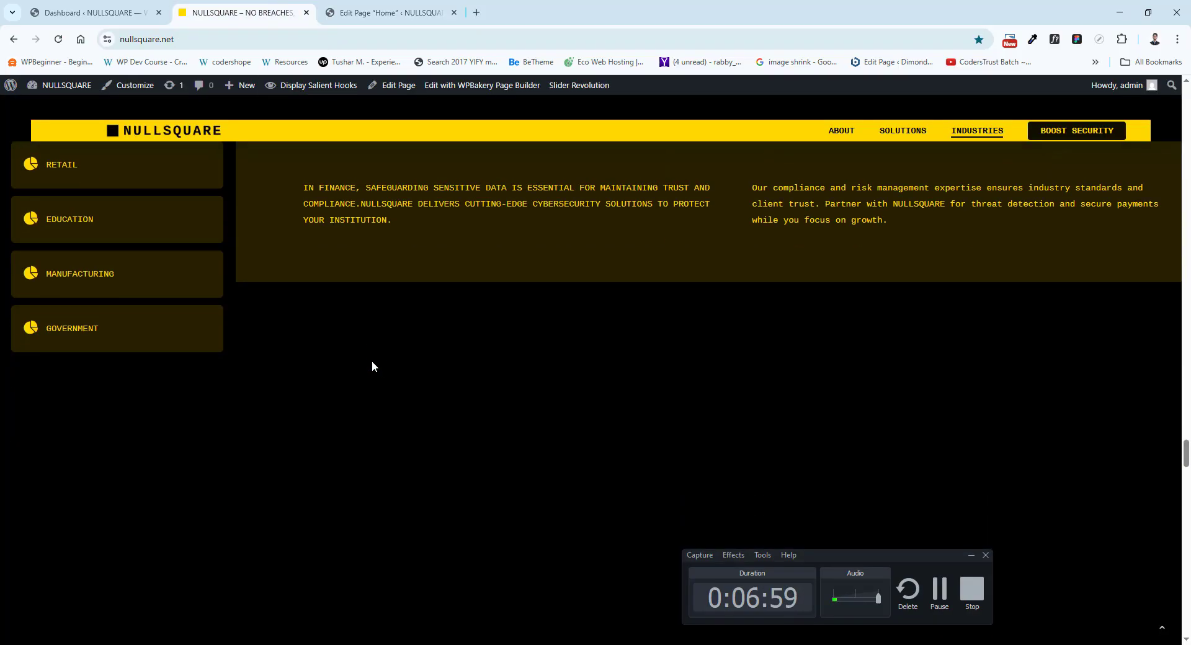
{"action": "scroll", "coordinate": [386, 366], "scroll_direction": "down", "scroll_amount": 5}
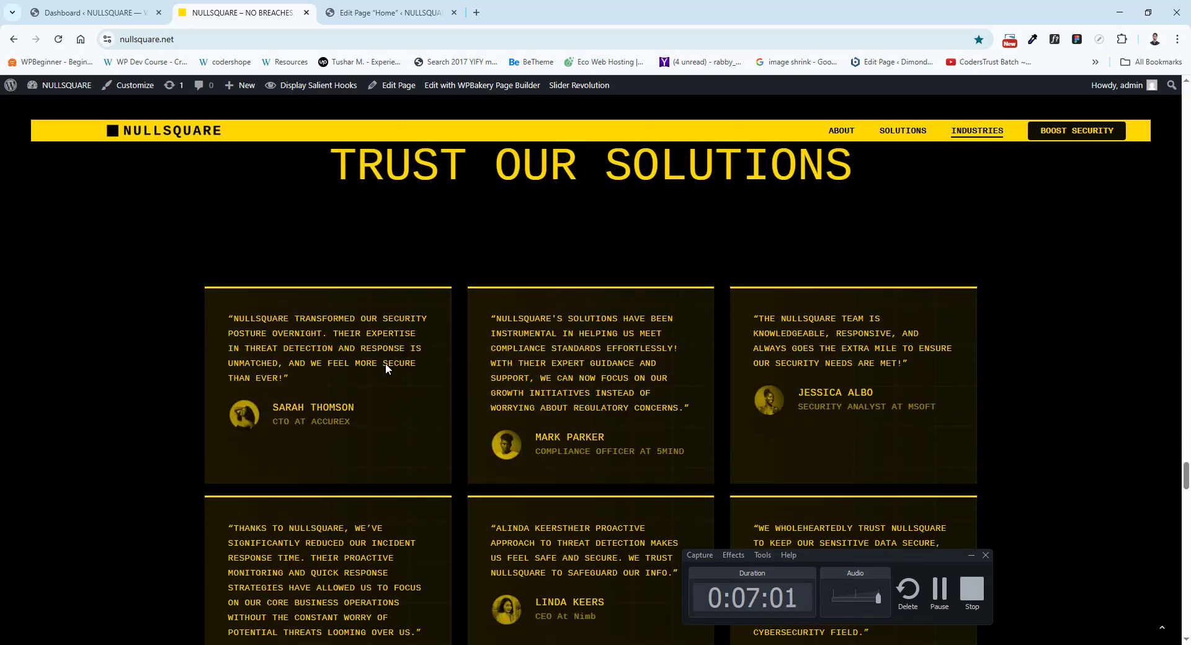
{"action": "left_click", "coordinate": [384, 12]}
{"action": "scroll", "coordinate": [366, 562], "scroll_direction": "down", "scroll_amount": 6}
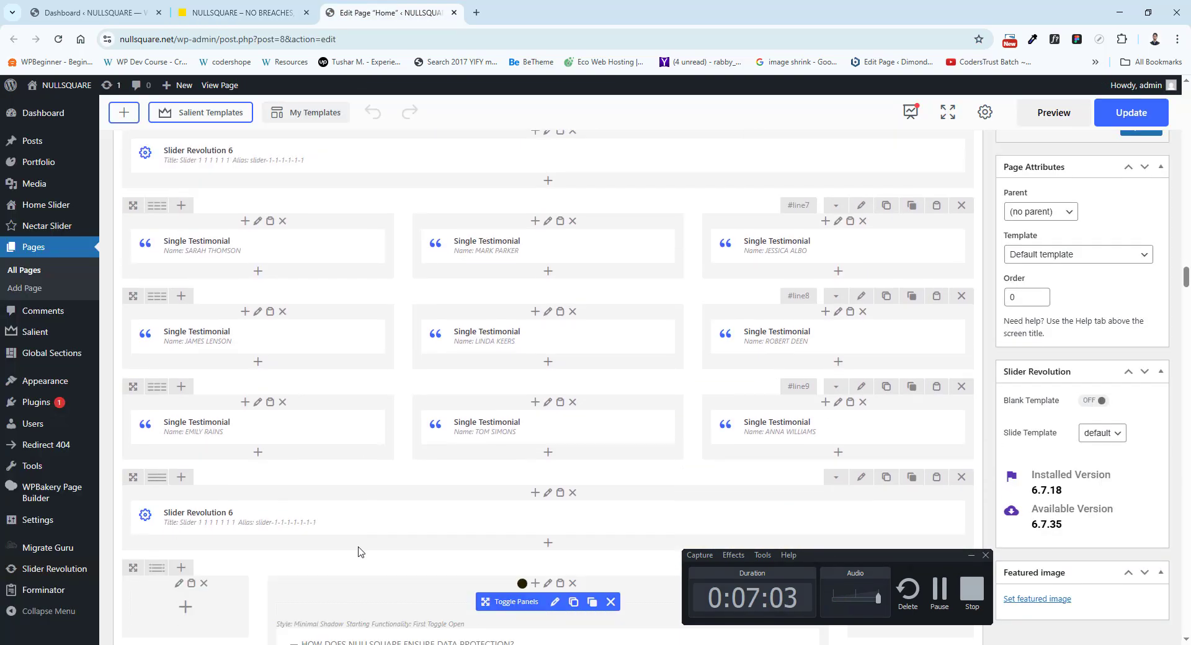
{"action": "left_click", "coordinate": [258, 11]}
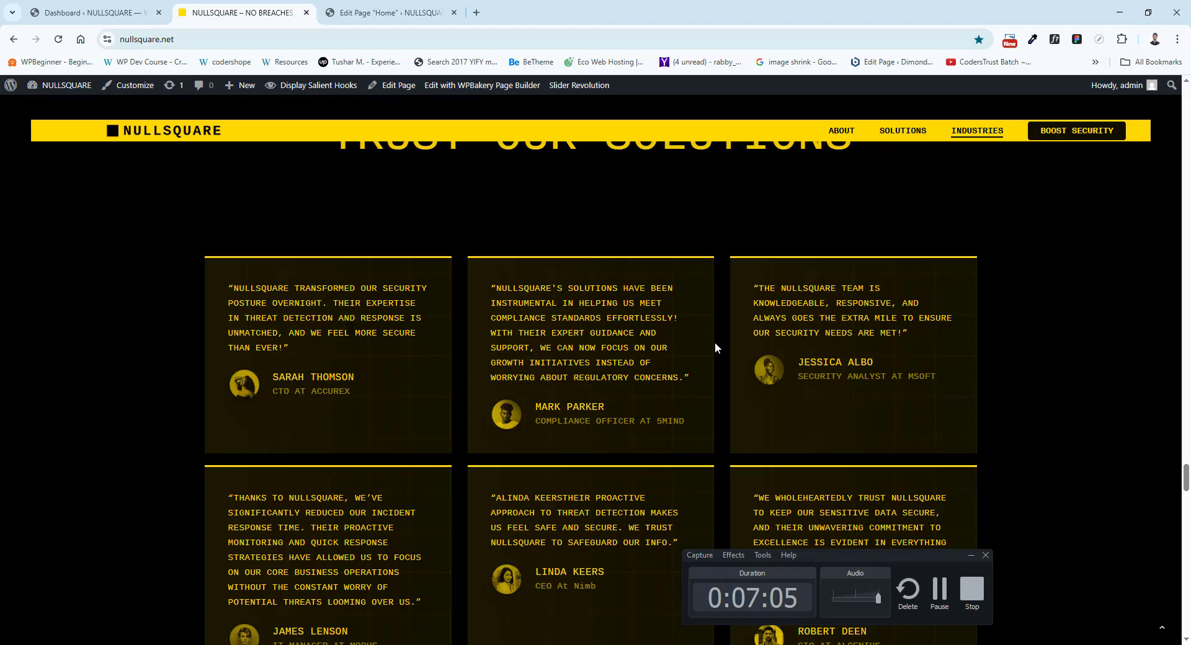
{"action": "left_click", "coordinate": [385, 12]}
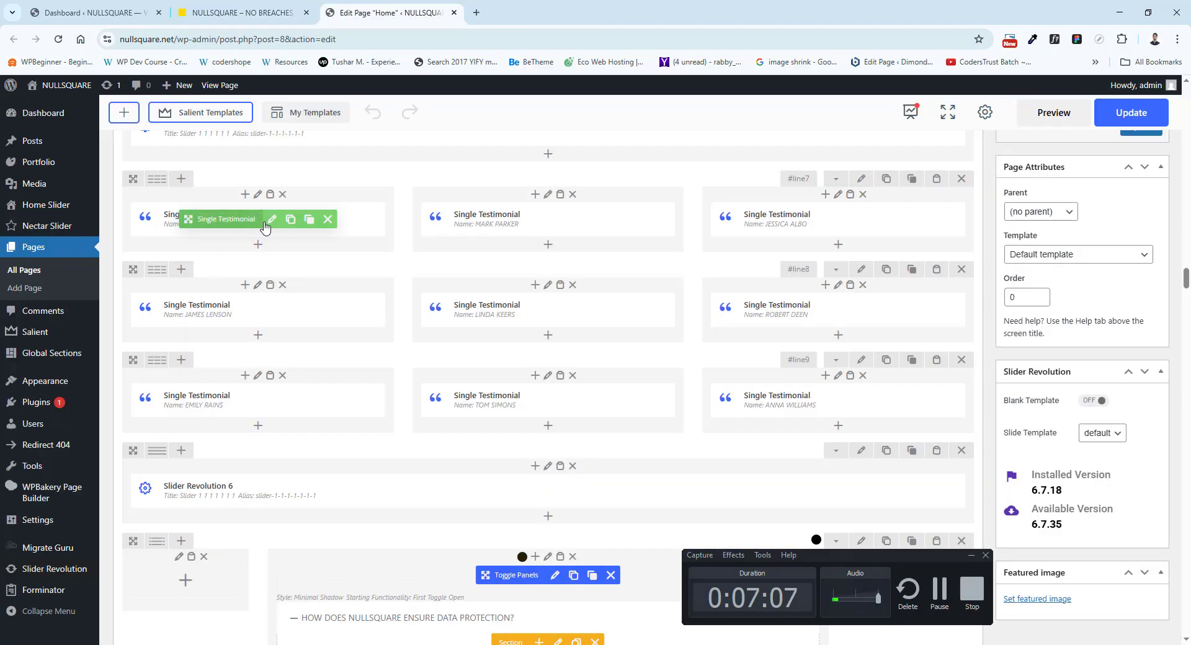
View the first Single Testimonial's quote, image, name and subtitle settings in the #line7 row, and close them without saving.
{"action": "left_click", "coordinate": [271, 219]}
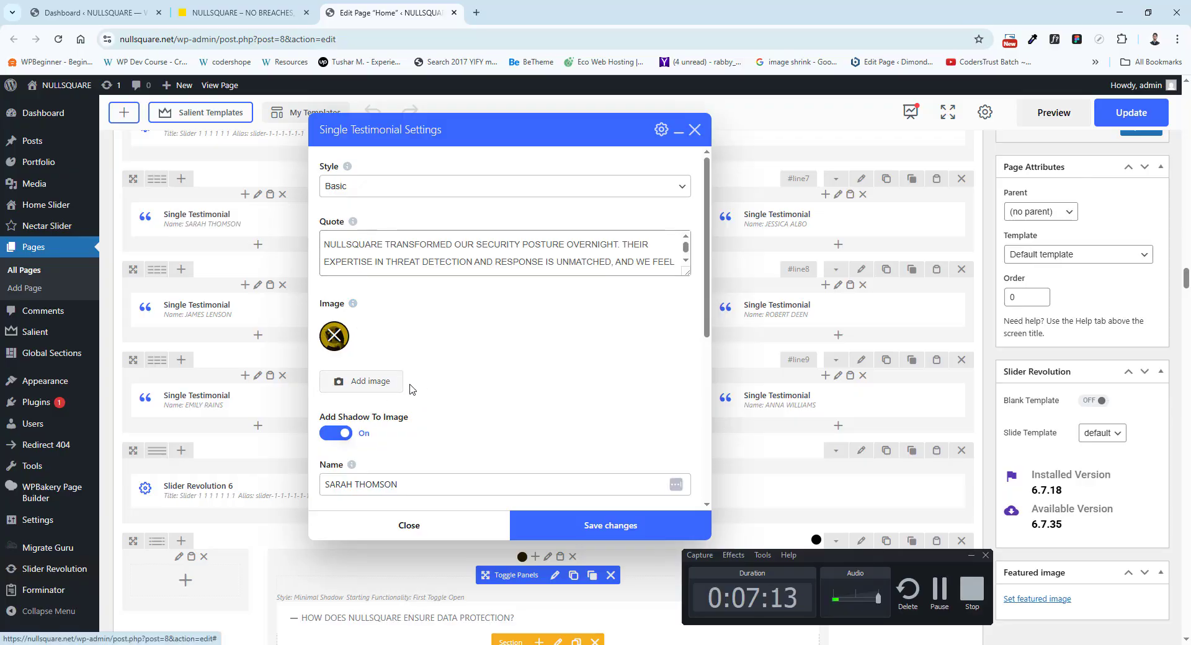
{"action": "scroll", "coordinate": [415, 389], "scroll_direction": "down", "scroll_amount": 2}
{"action": "scroll", "coordinate": [419, 398], "scroll_direction": "down", "scroll_amount": 1}
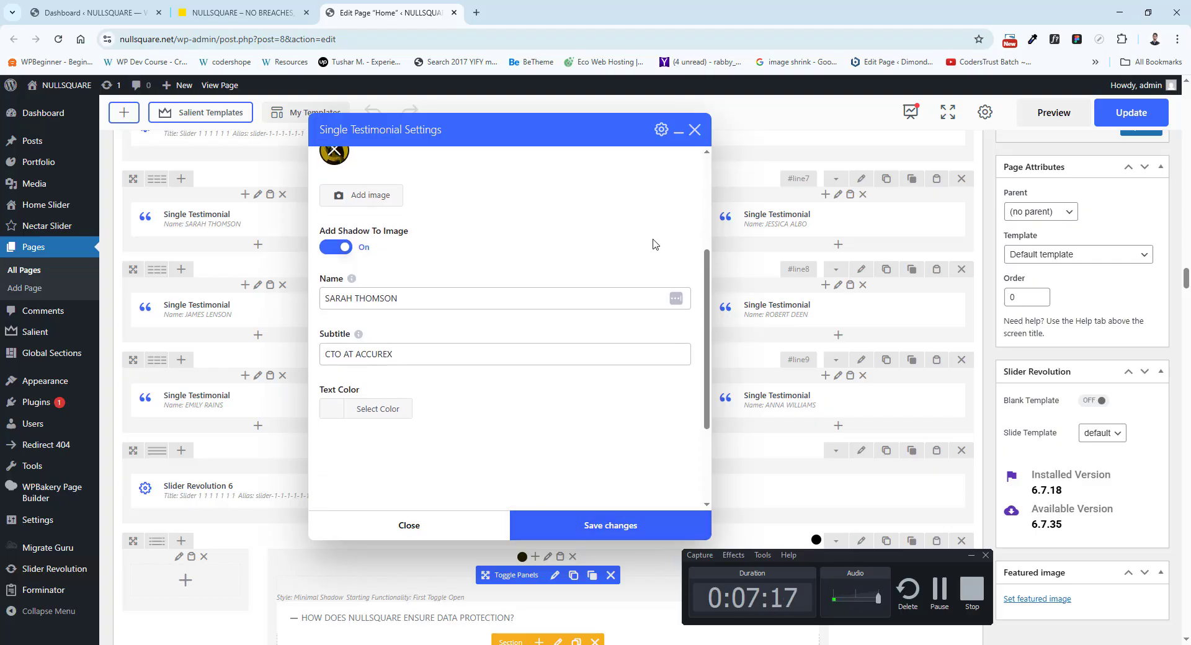
{"action": "left_click", "coordinate": [696, 131]}
Review the live frequently asked questions section and compare it with the Toggle Panels element in the Home layout.
{"action": "left_click", "coordinate": [269, 6]}
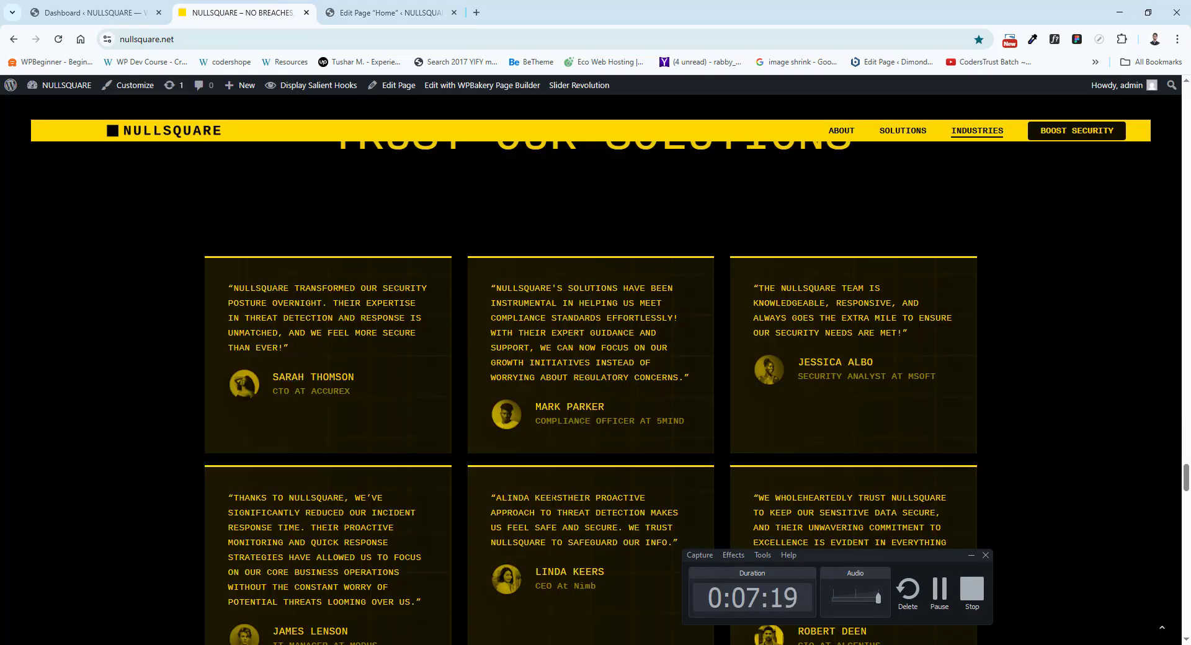
{"action": "scroll", "coordinate": [549, 490], "scroll_direction": "down", "scroll_amount": 12}
{"action": "scroll", "coordinate": [503, 372], "scroll_direction": "up", "scroll_amount": 1}
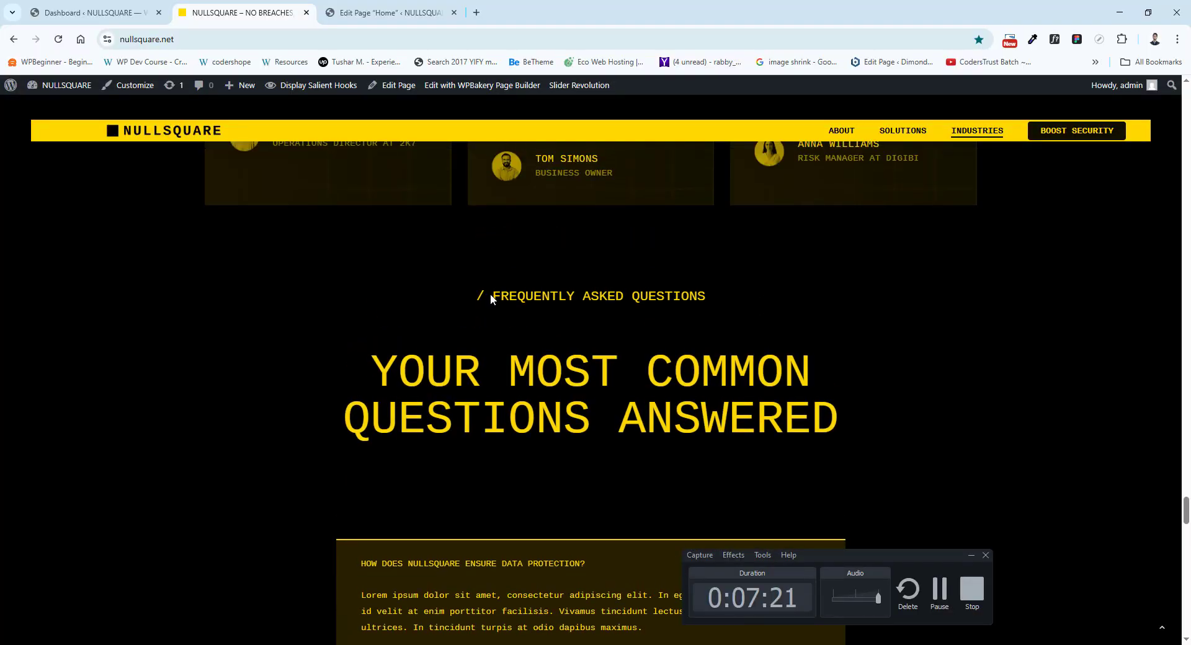
{"action": "scroll", "coordinate": [496, 319], "scroll_direction": "down", "scroll_amount": 3}
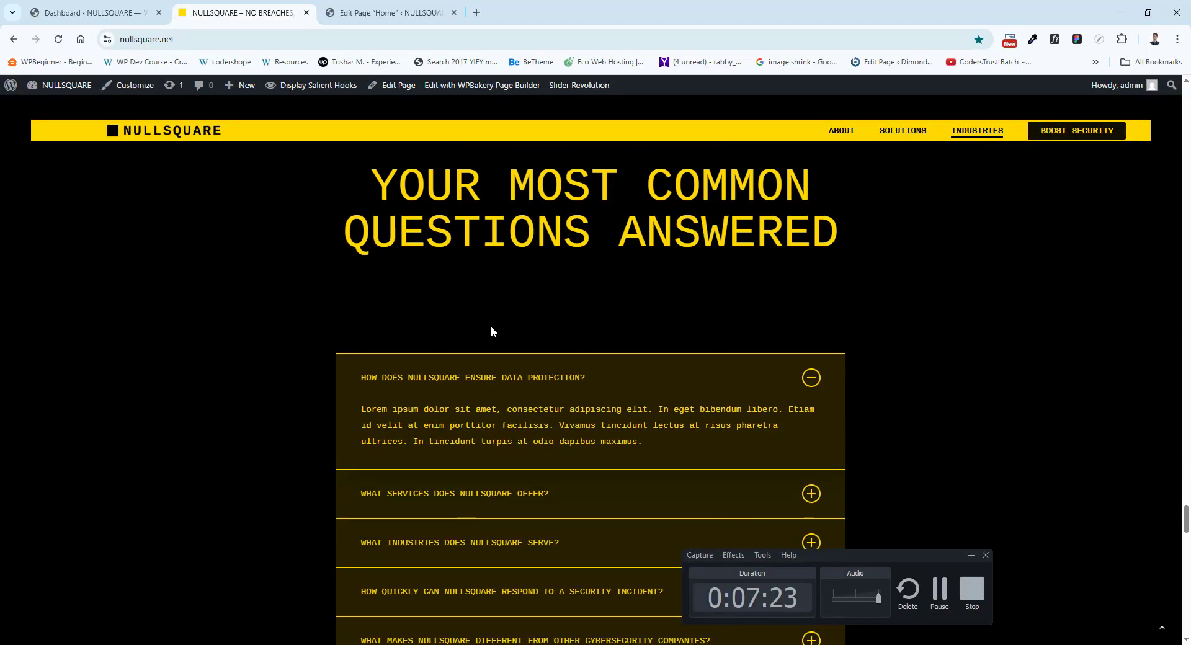
{"action": "scroll", "coordinate": [435, 259], "scroll_direction": "down", "scroll_amount": 2}
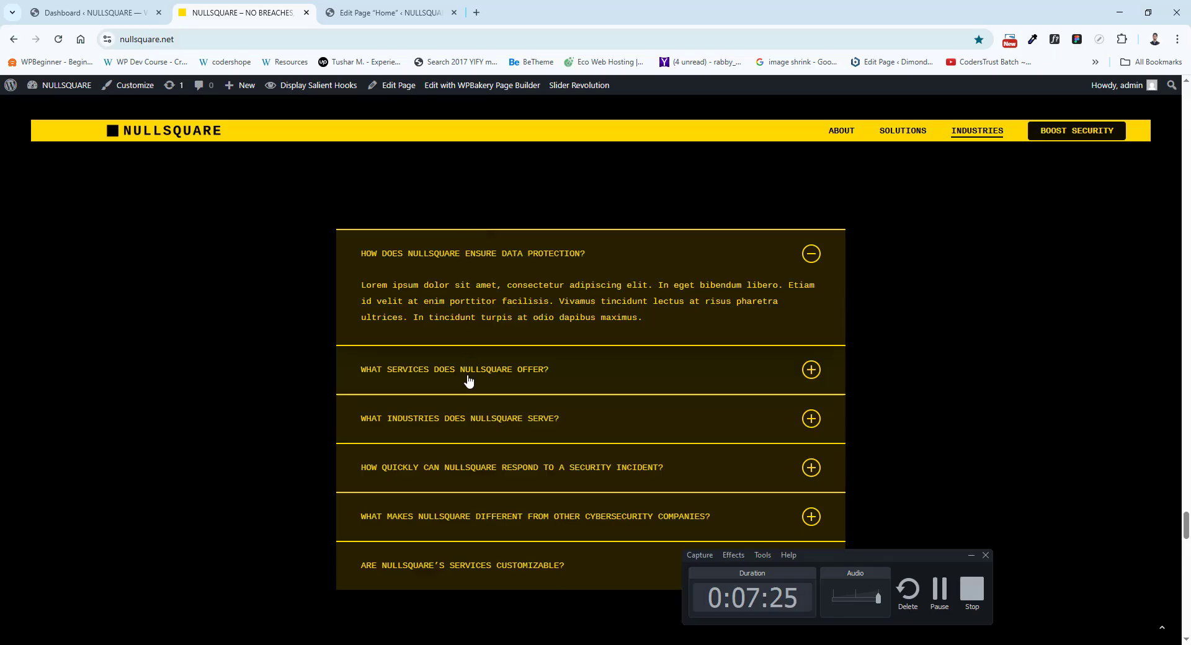
{"action": "left_click", "coordinate": [391, 13]}
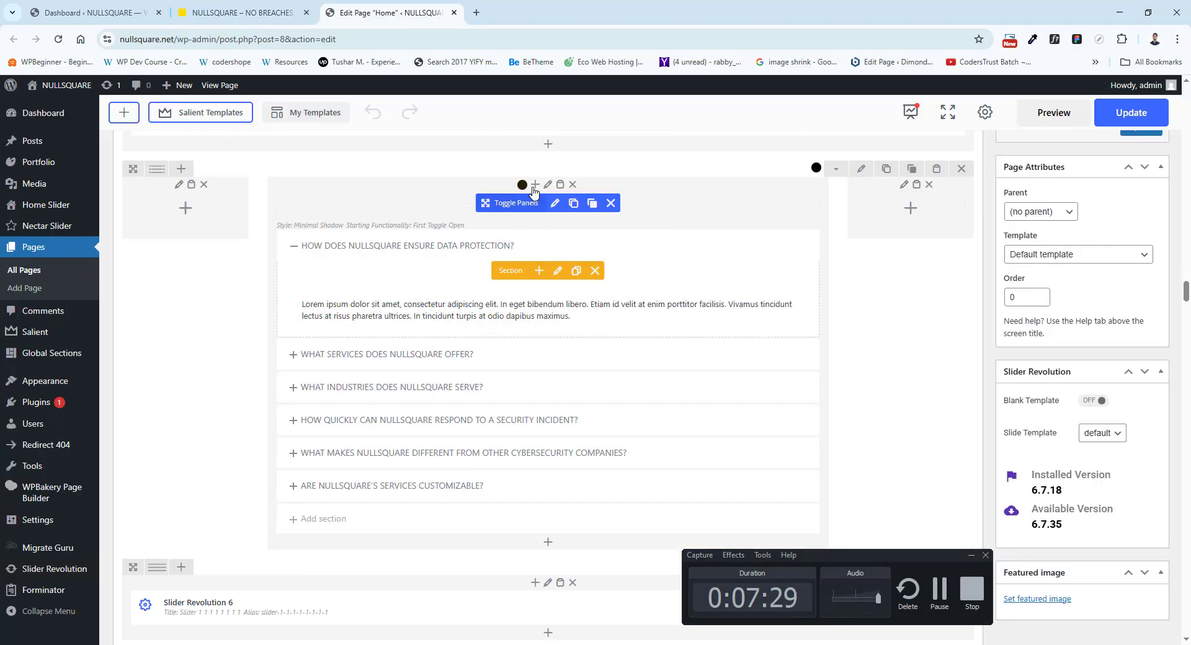
View the title settings of the HOW DOES NULLSQUARE ENSURE DATA PROTECTION? section, and close them without saving.
{"action": "left_click", "coordinate": [556, 273]}
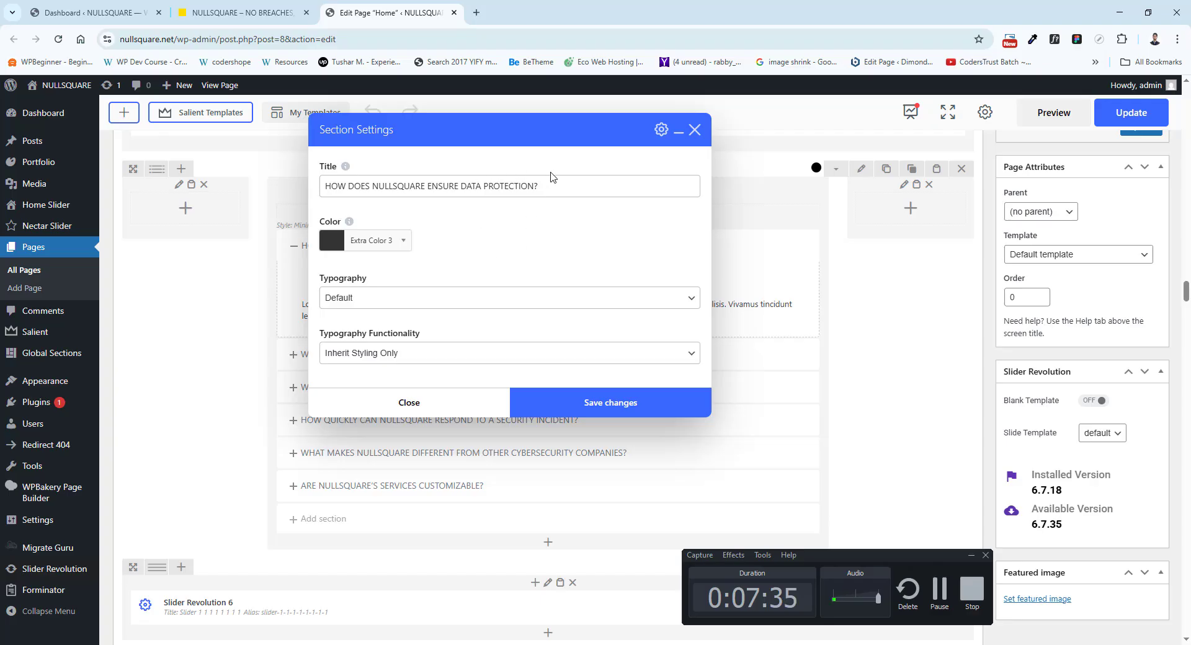
{"action": "left_click_drag", "start_coordinate": [549, 190], "coordinate": [397, 190]}
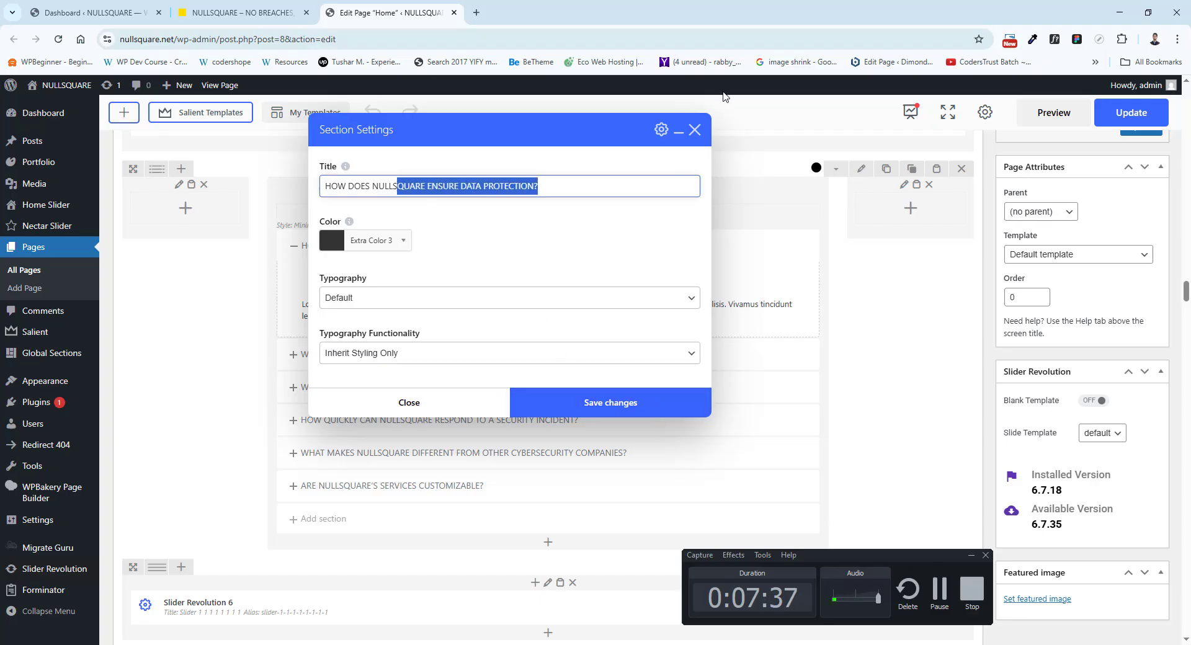
{"action": "left_click", "coordinate": [691, 138]}
Open the first FAQ answer's text block settings, compare the text with the live answer, and close them without saving.
{"action": "left_click", "coordinate": [509, 310]}
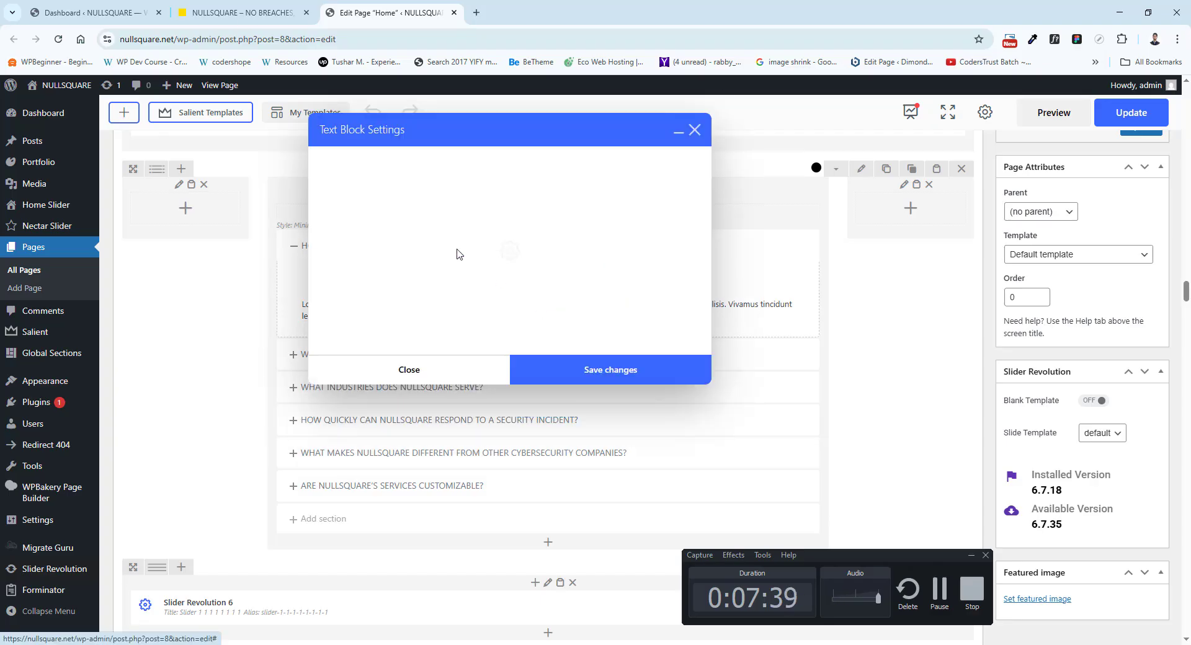
{"action": "left_click", "coordinate": [252, 7]}
{"action": "left_click_drag", "start_coordinate": [399, 299], "coordinate": [427, 284]}
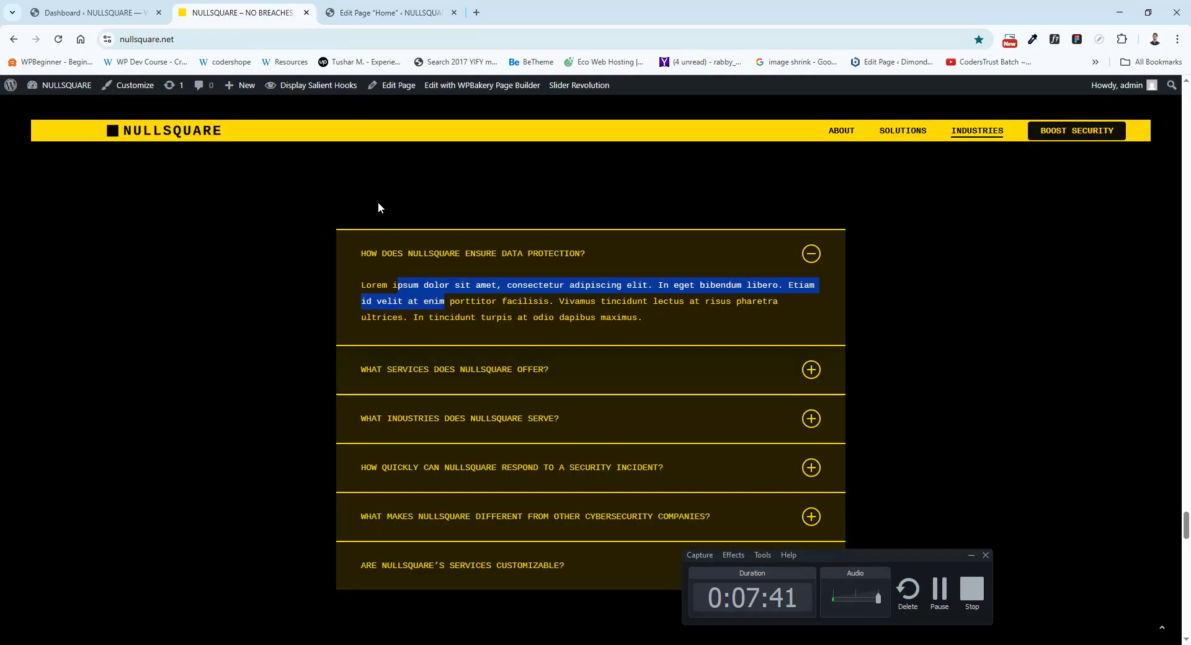
{"action": "left_click", "coordinate": [384, 13]}
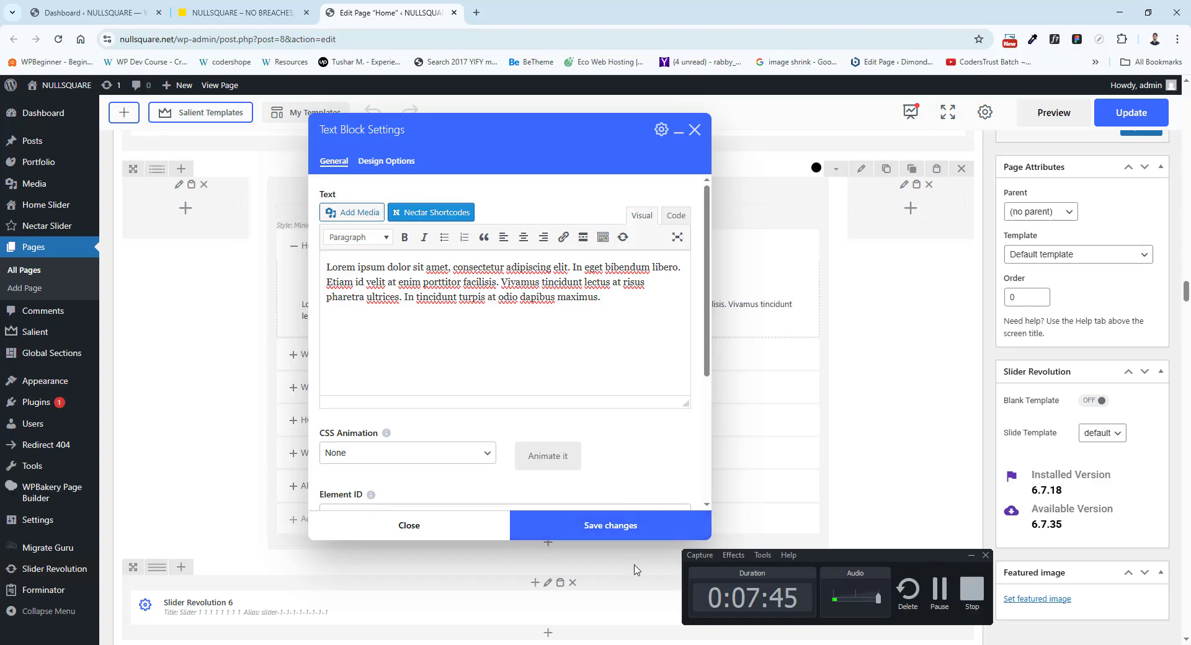
{"action": "left_click", "coordinate": [694, 131]}
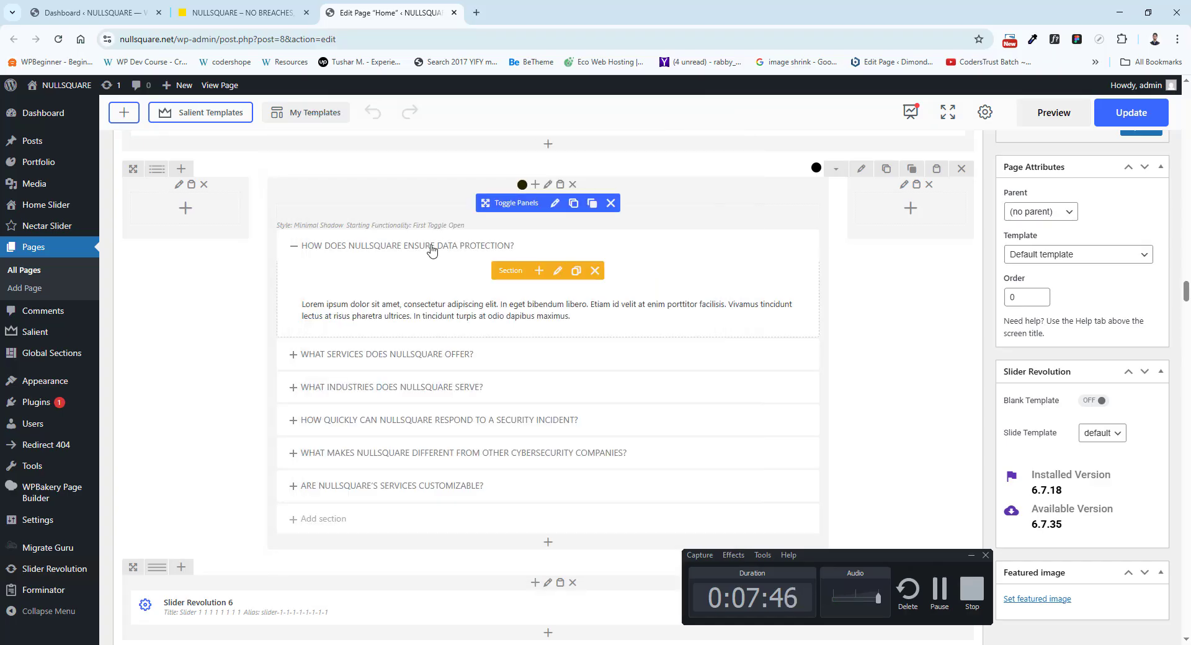
Expand the remaining Toggle Panels sections one by one, from WHAT SERVICES DOES NULLSQUARE OFFER? to ARE NULLSQUARE'S SERVICES CUSTOMIZABLE?
{"action": "left_click", "coordinate": [394, 356]}
{"action": "left_click", "coordinate": [413, 395]}
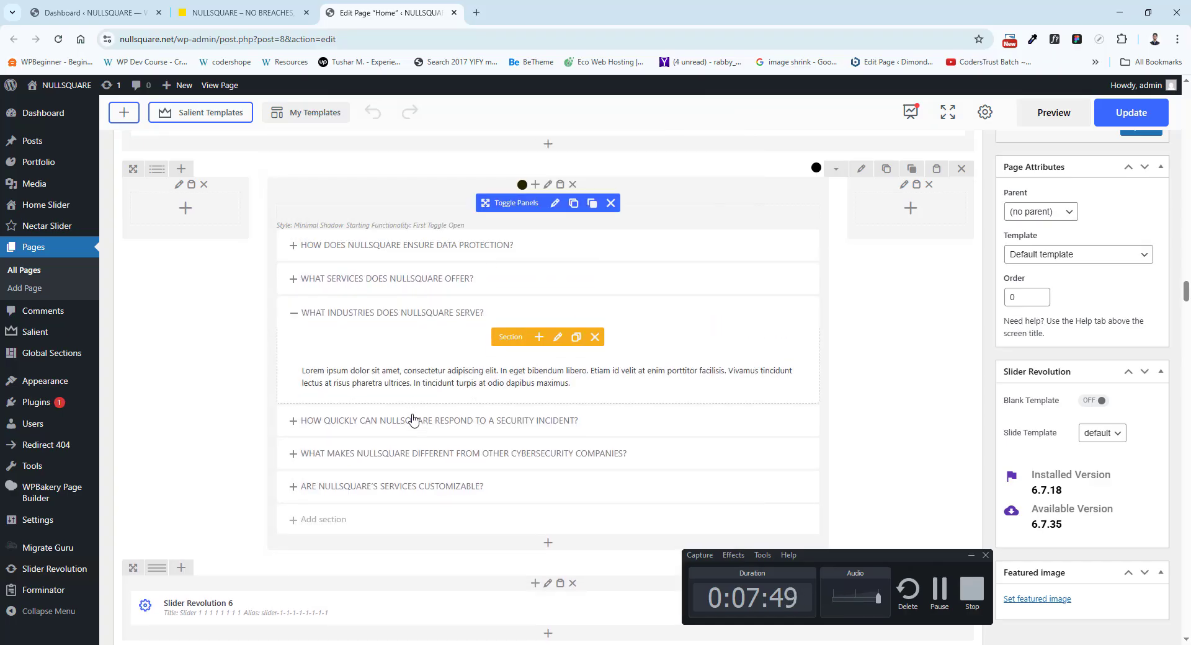
{"action": "left_click", "coordinate": [412, 421]}
{"action": "left_click", "coordinate": [428, 454]}
{"action": "scroll", "coordinate": [446, 431], "scroll_direction": "down", "scroll_amount": 1}
{"action": "scroll", "coordinate": [445, 431], "scroll_direction": "down", "scroll_amount": 2}
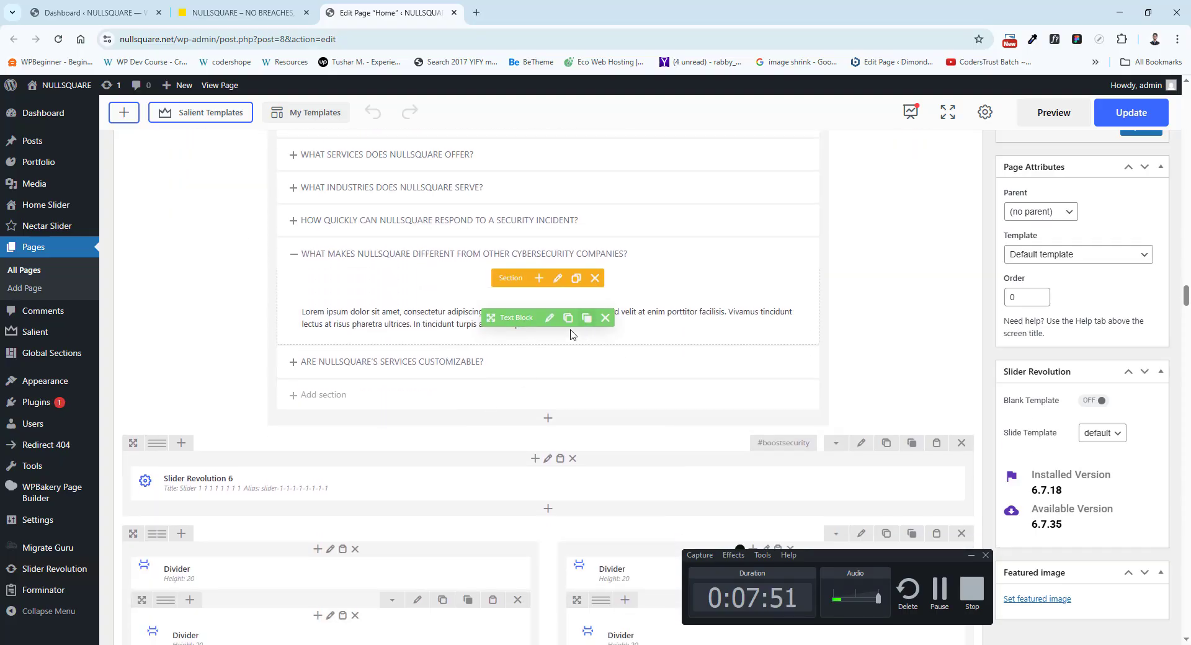
{"action": "left_click", "coordinate": [528, 363]}
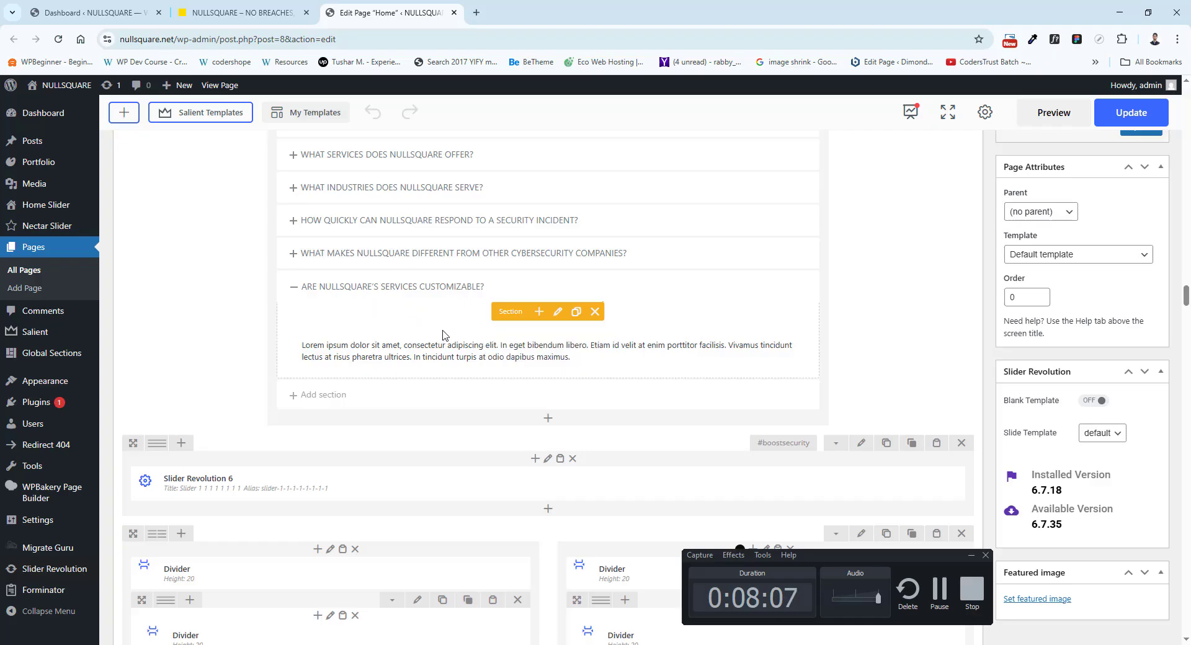
Compare the live contact cards and contact form with the rows below #boostsecurity, including the forminator_form shortcode, in the Home layout.
{"action": "scroll", "coordinate": [399, 313], "scroll_direction": "down", "scroll_amount": 2}
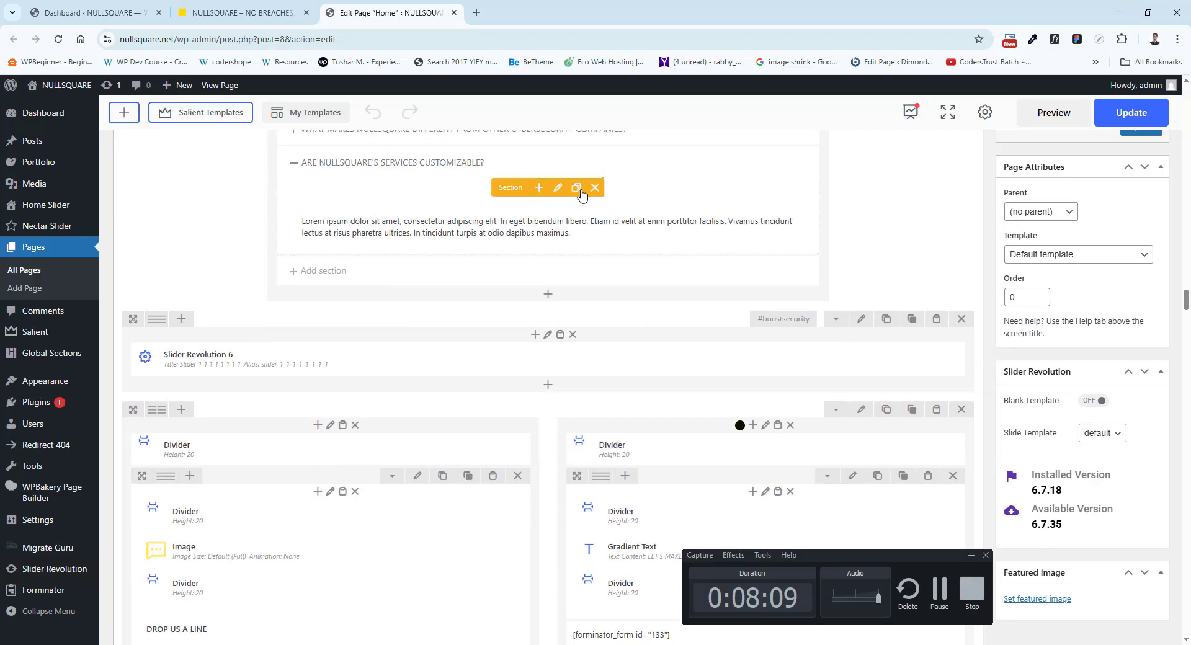
{"action": "left_click", "coordinate": [274, 6]}
{"action": "scroll", "coordinate": [393, 364], "scroll_direction": "down", "scroll_amount": 7}
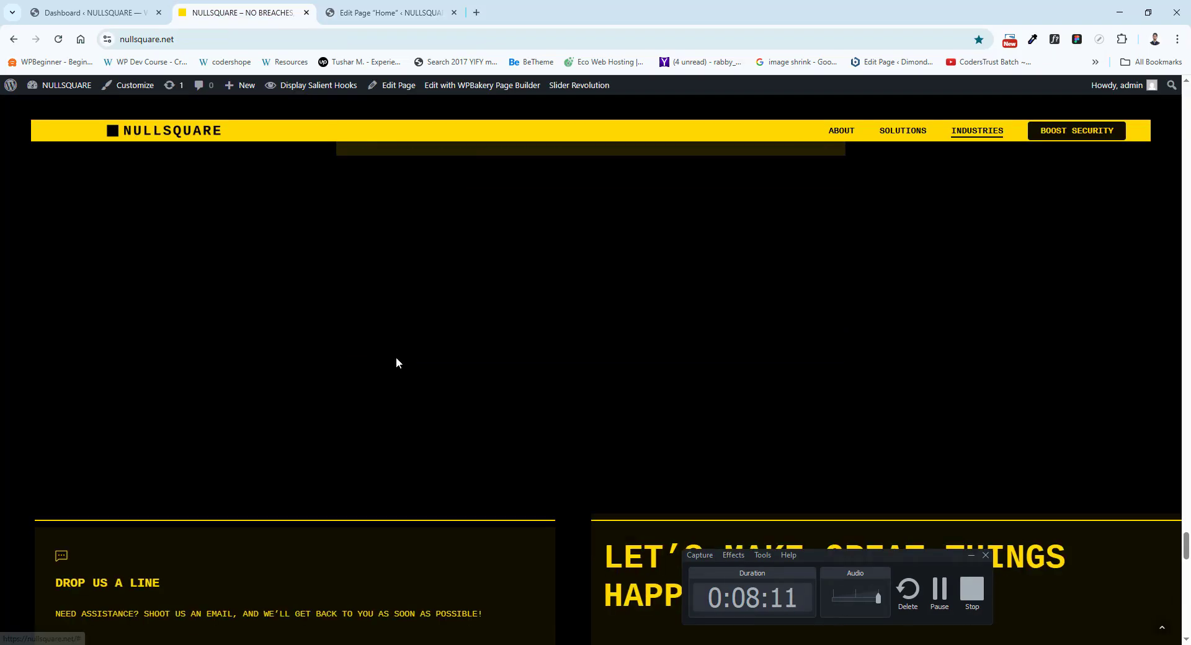
{"action": "scroll", "coordinate": [413, 333], "scroll_direction": "down", "scroll_amount": 7}
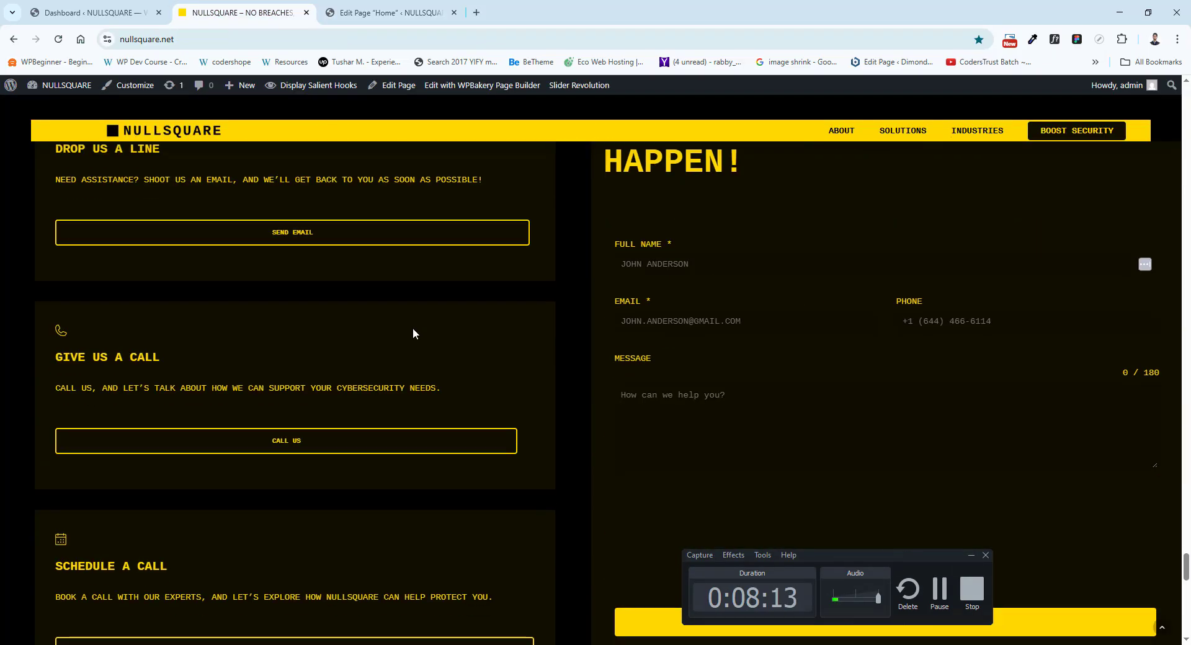
{"action": "left_click", "coordinate": [376, 10]}
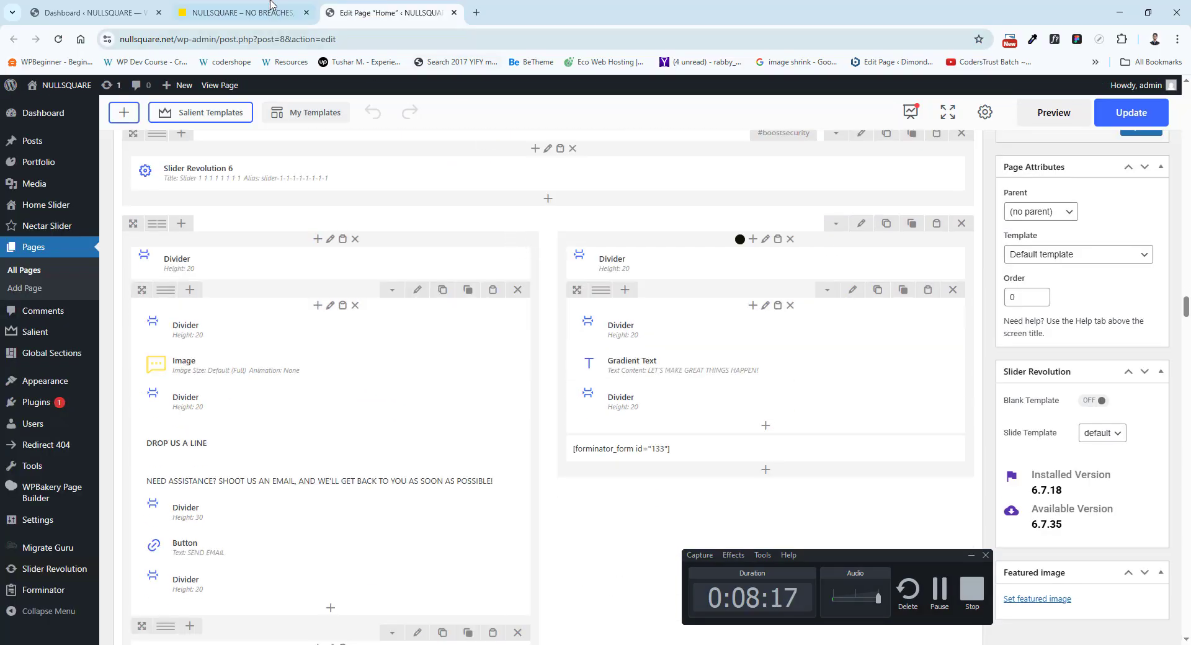
{"action": "left_click", "coordinate": [271, 6]}
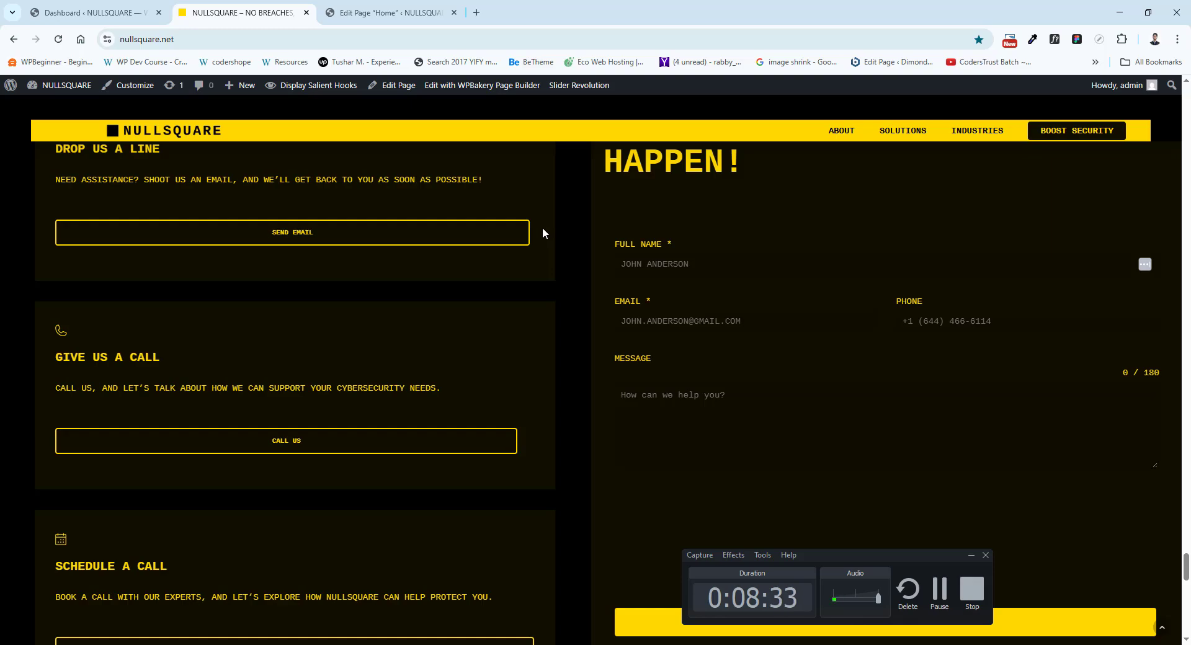
Review the remaining live contact cards and the full-width laptop photo, and find the matching Image element in the Home layout.
{"action": "scroll", "coordinate": [542, 227], "scroll_direction": "down", "scroll_amount": 10}
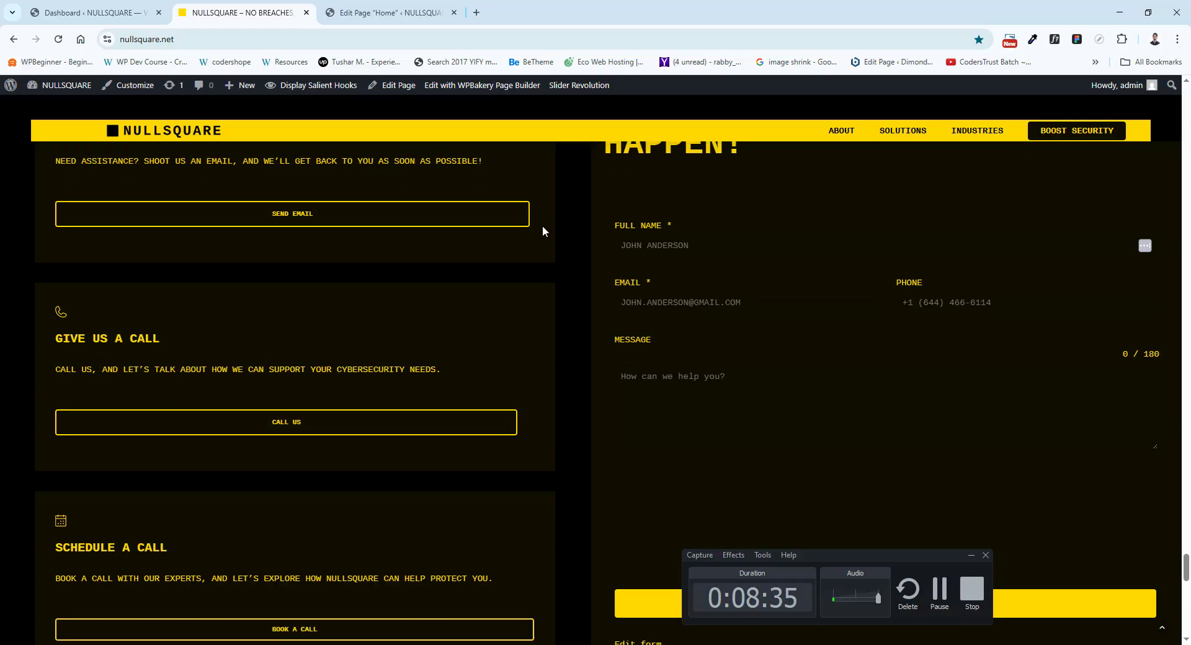
{"action": "scroll", "coordinate": [437, 315], "scroll_direction": "down", "scroll_amount": 5}
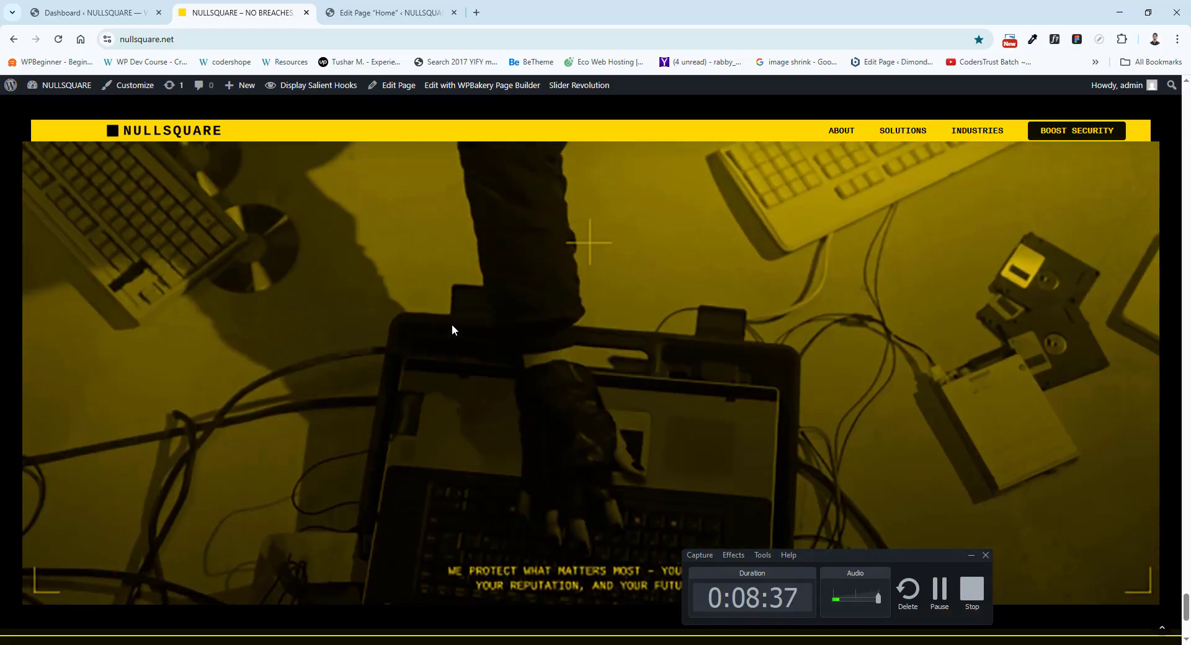
{"action": "scroll", "coordinate": [452, 324], "scroll_direction": "up", "scroll_amount": 3}
{"action": "left_click", "coordinate": [384, 12]}
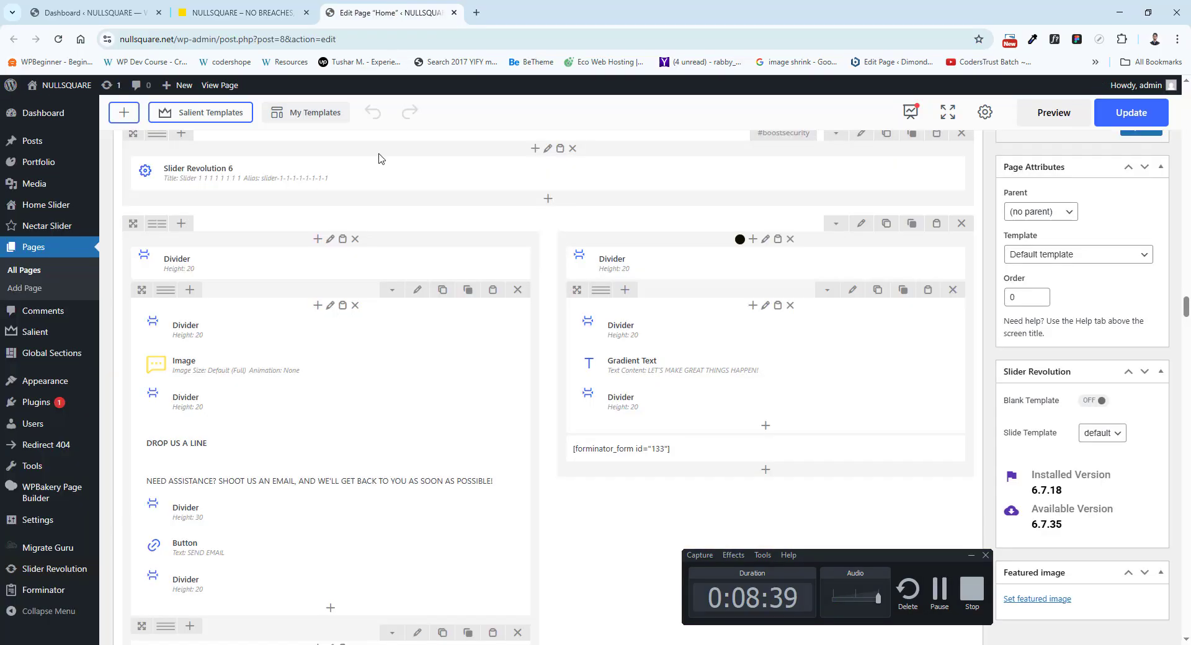
{"action": "scroll", "coordinate": [470, 414], "scroll_direction": "down", "scroll_amount": 10}
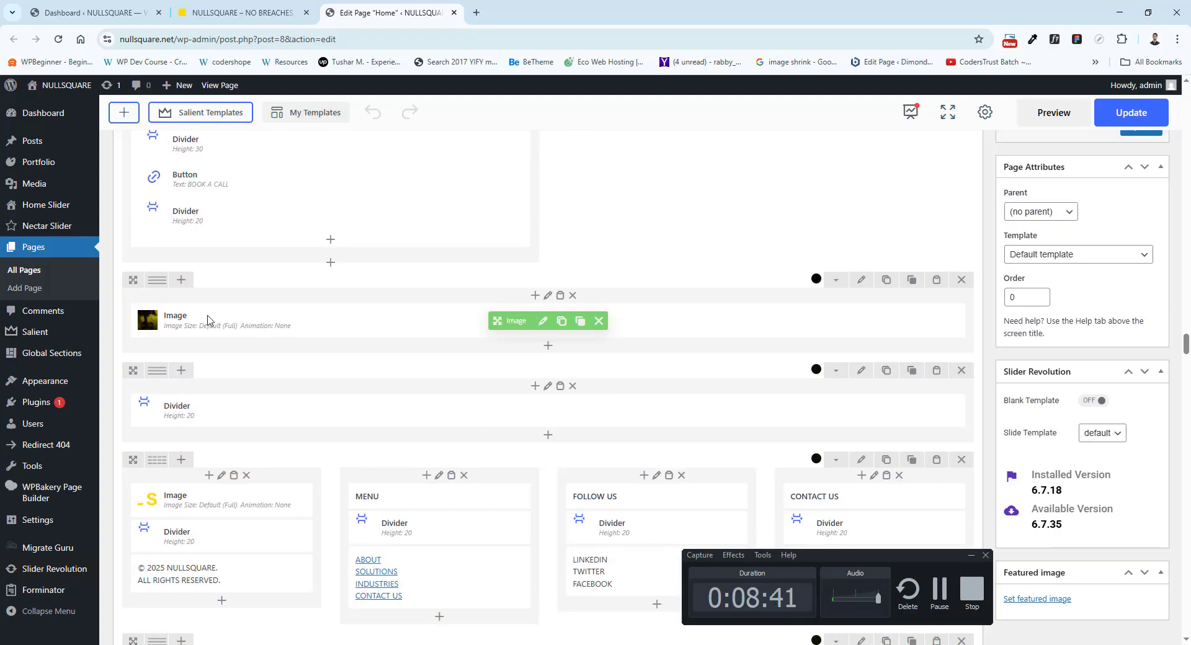
Compare the live footer's link columns and large NULLSQUARE logo with the final rows of the Home layout.
{"action": "left_click", "coordinate": [248, 13]}
{"action": "scroll", "coordinate": [351, 447], "scroll_direction": "down", "scroll_amount": 1}
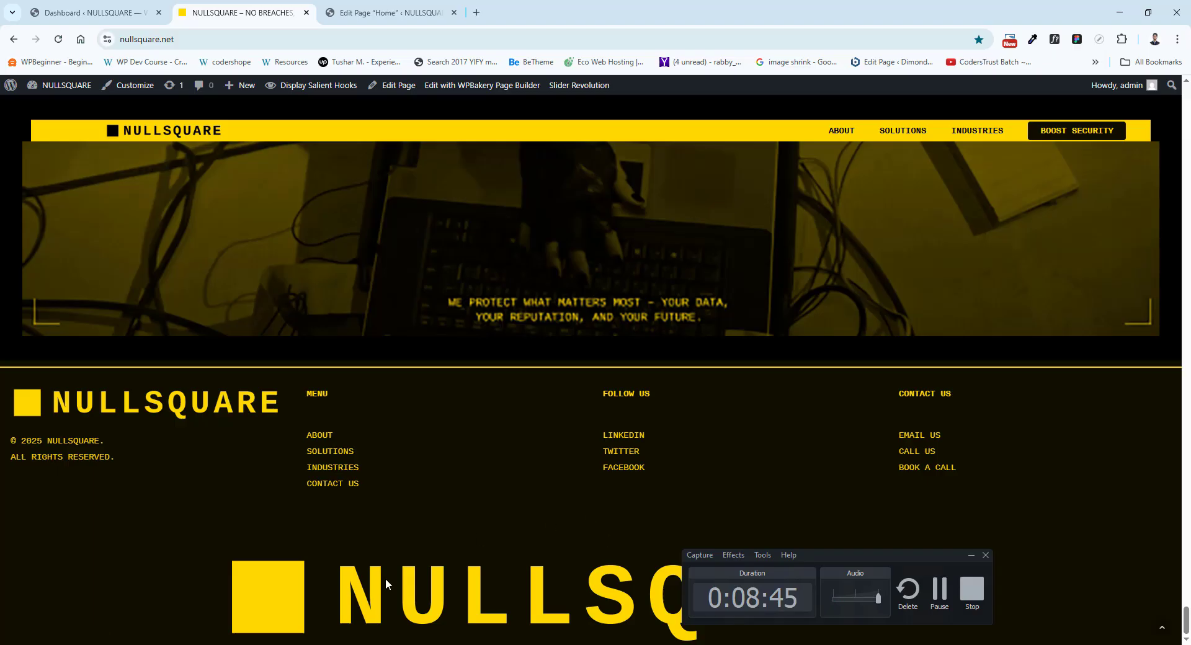
{"action": "left_click", "coordinate": [382, 11]}
{"action": "scroll", "coordinate": [350, 484], "scroll_direction": "down", "scroll_amount": 6}
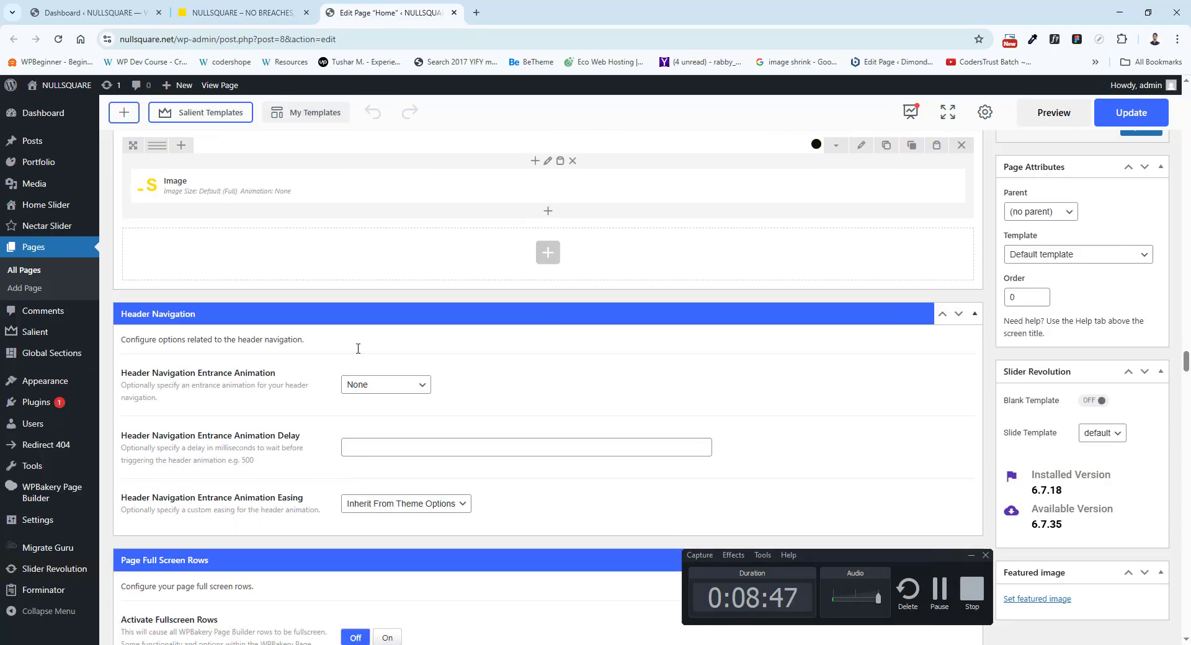
{"action": "left_click", "coordinate": [242, 12]}
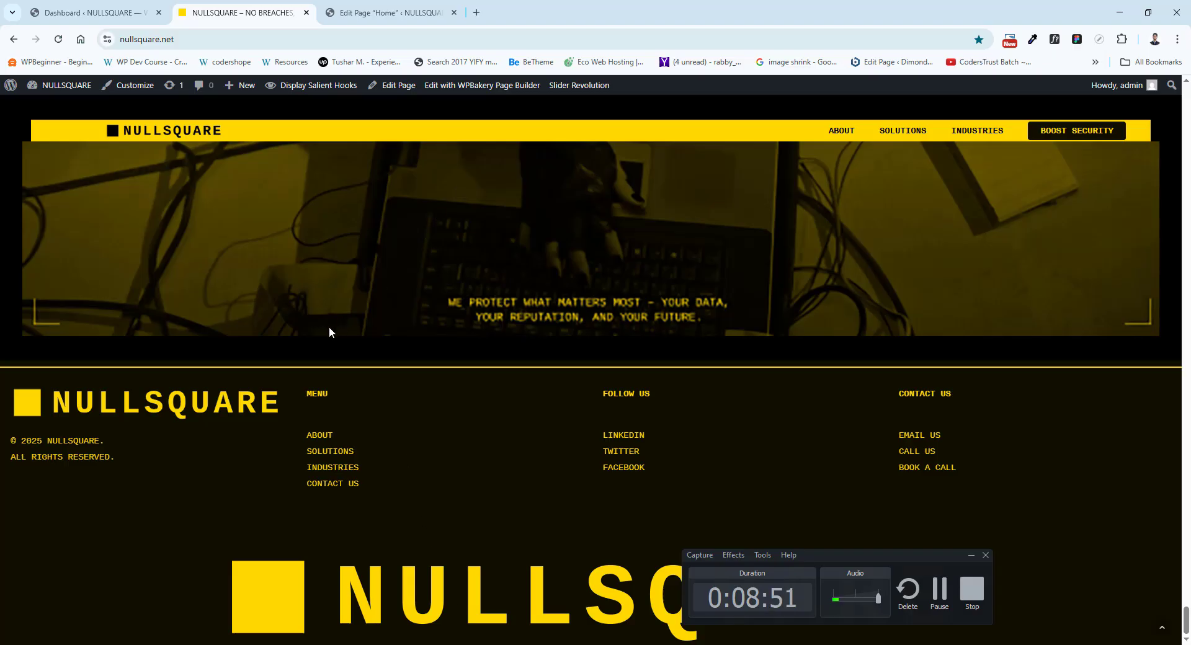
{"action": "scroll", "coordinate": [329, 332], "scroll_direction": "up", "scroll_amount": 15}
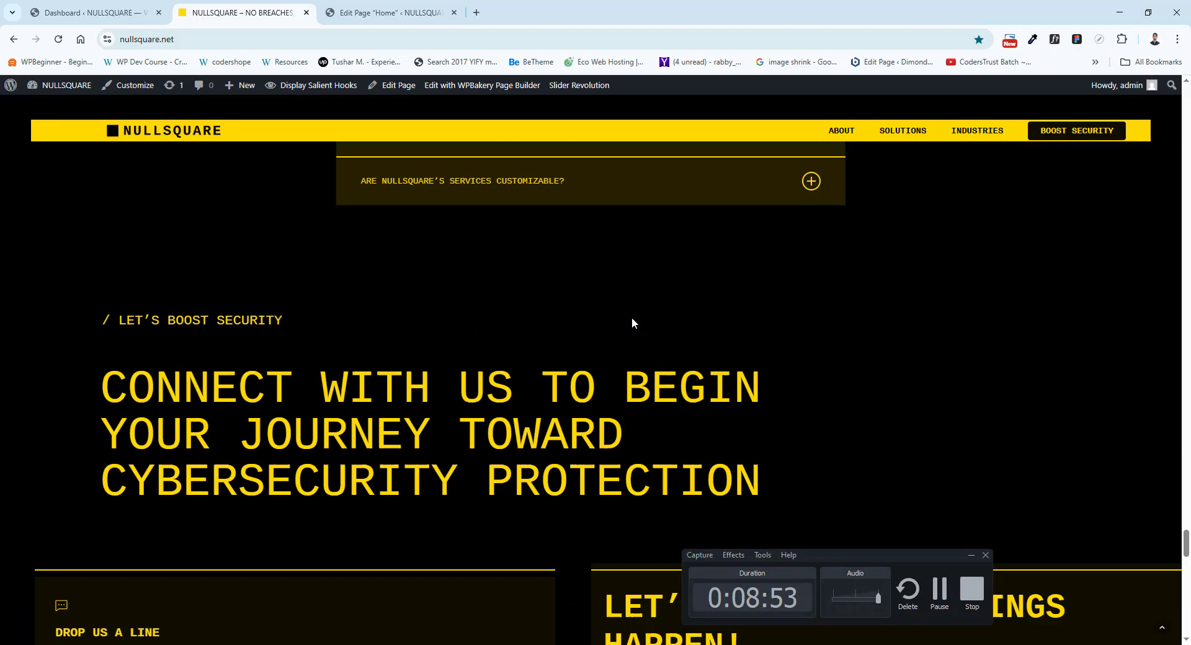
Close the Home page editor and open the Salient theme's General Settings from the WordPress dashboard.
{"action": "scroll", "coordinate": [632, 323], "scroll_direction": "up", "scroll_amount": 10}
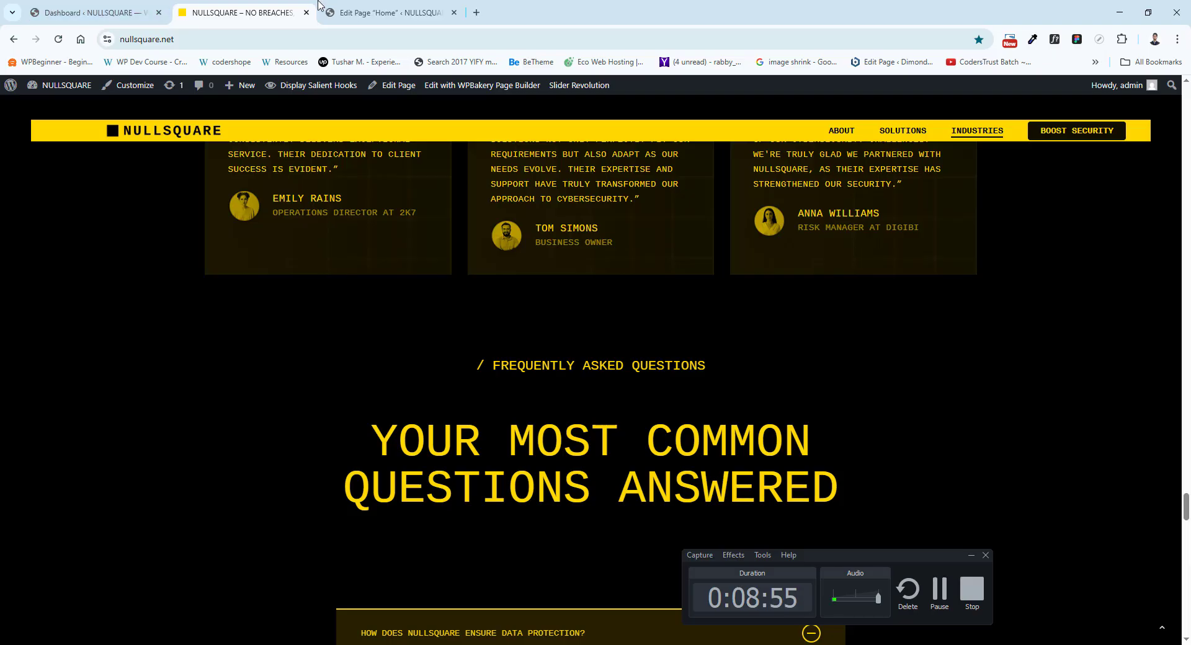
{"action": "left_click", "coordinate": [328, 11]}
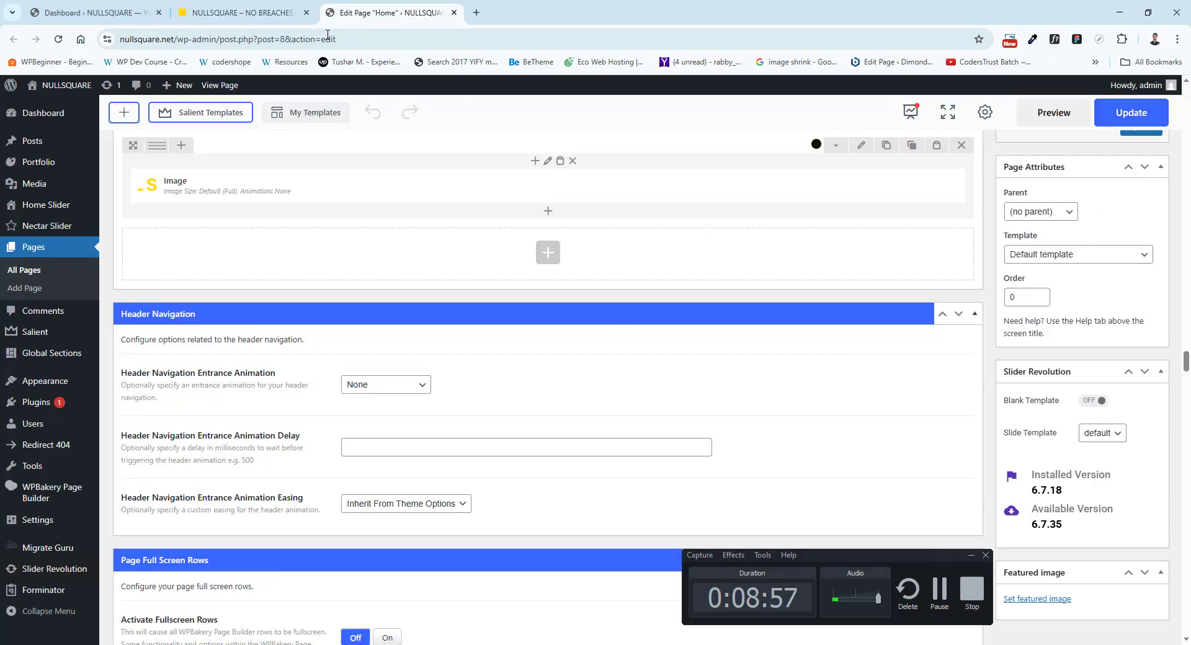
{"action": "left_click", "coordinate": [455, 13]}
{"action": "left_click", "coordinate": [93, 12]}
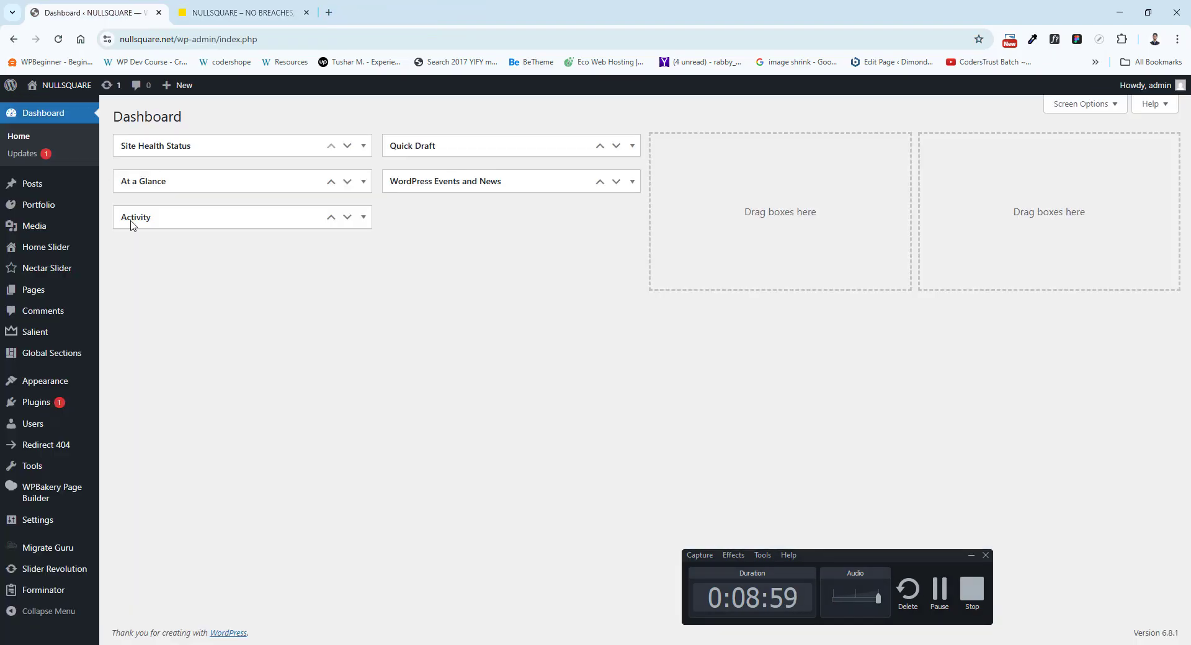
{"action": "mouse_move", "coordinate": [55, 345]}
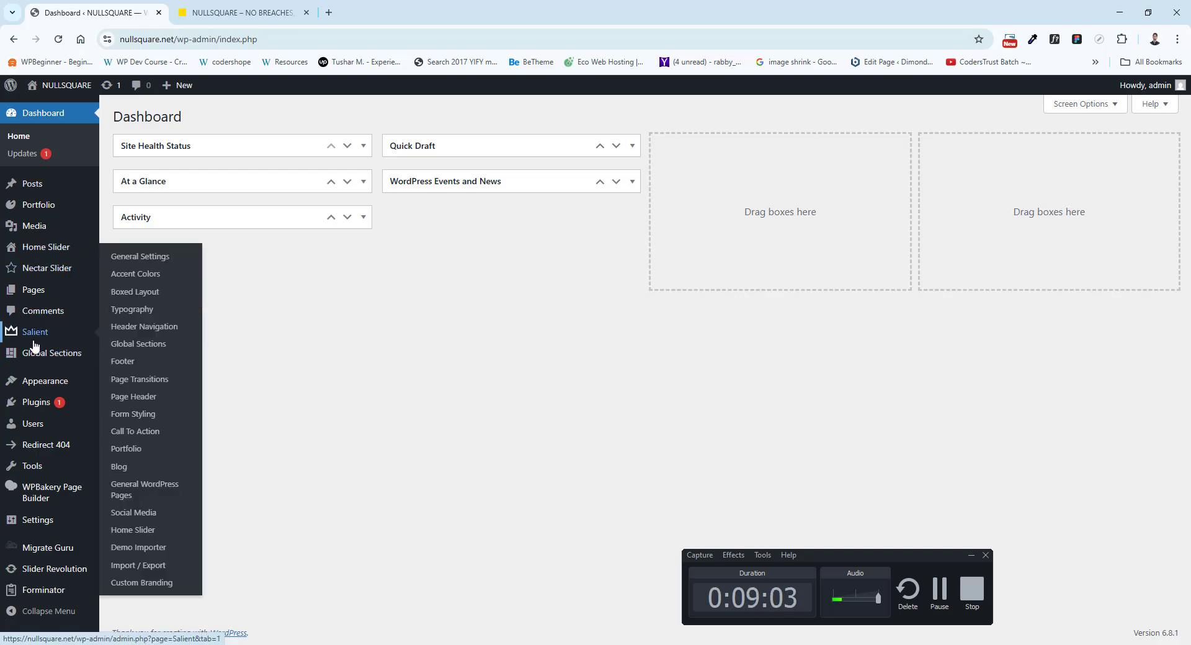
{"action": "left_click", "coordinate": [36, 335]}
{"action": "left_click", "coordinate": [242, 13]}
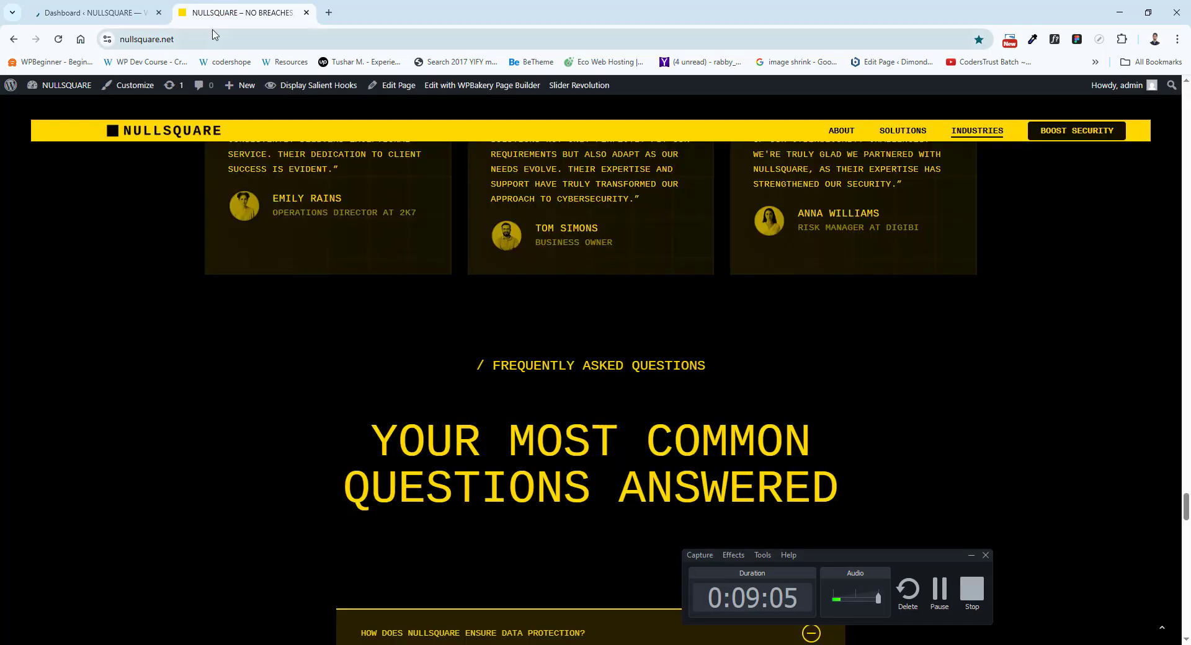
{"action": "left_click", "coordinate": [93, 12]}
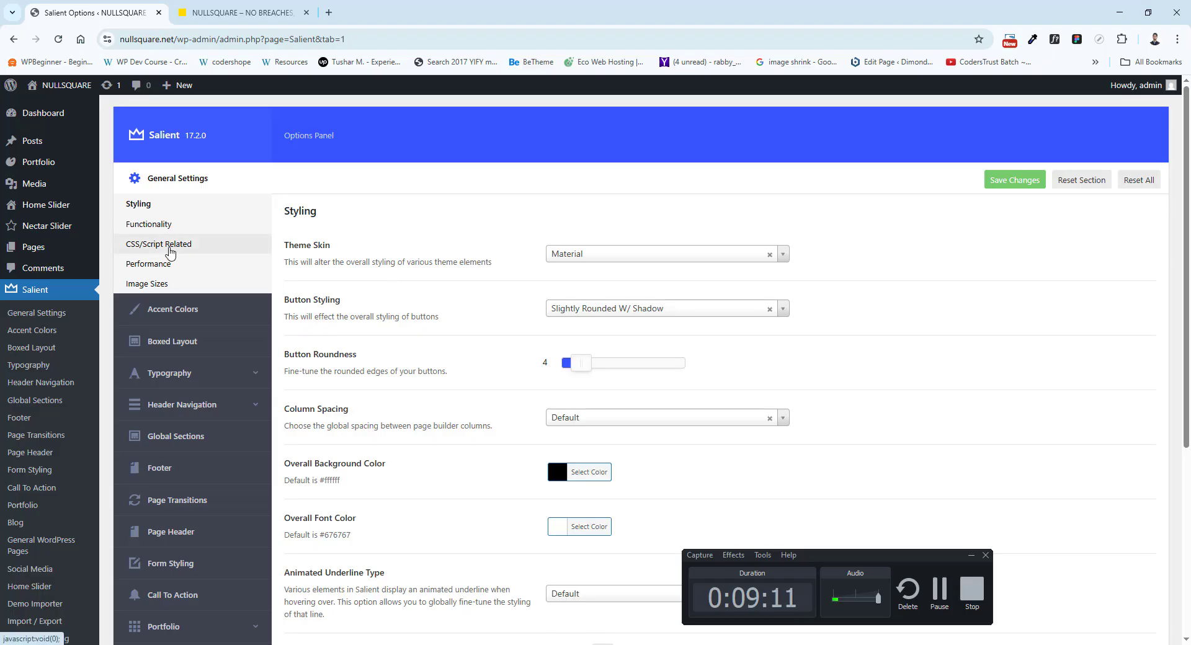
Open Salient's CSS/Script Related settings and review the Custom CSS Code down to the Forminator submit button rule.
{"action": "left_click", "coordinate": [159, 245]}
{"action": "scroll", "coordinate": [1037, 313], "scroll_direction": "down", "scroll_amount": 2}
{"action": "scroll", "coordinate": [1037, 313], "scroll_direction": "down", "scroll_amount": 10}
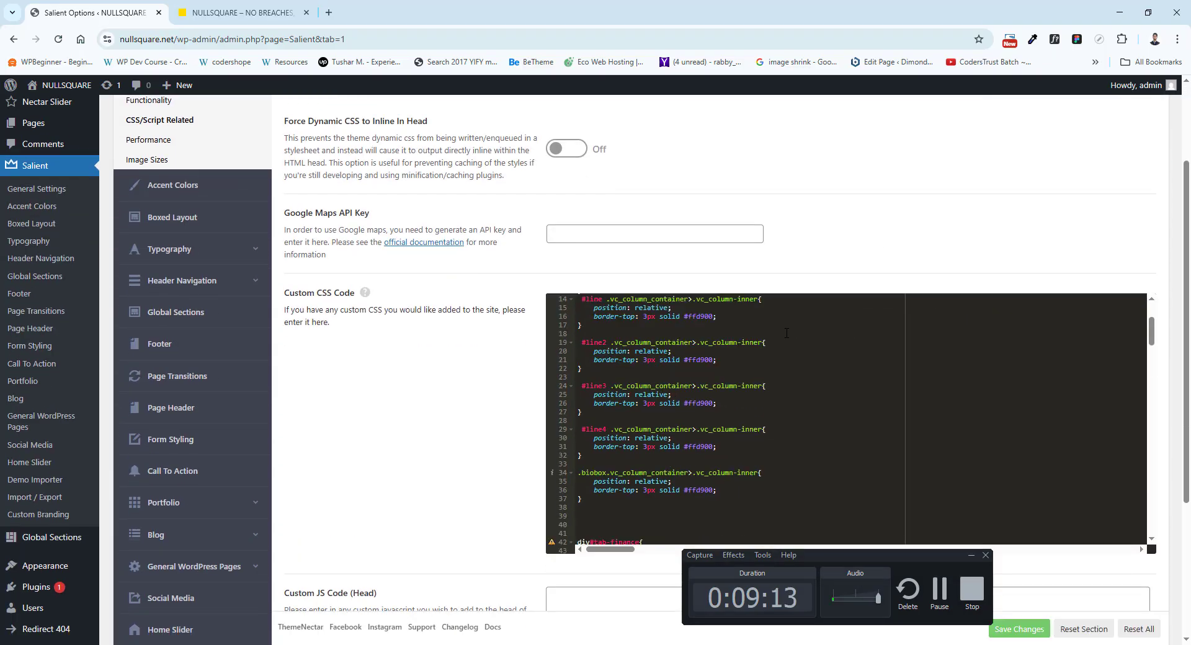
{"action": "scroll", "coordinate": [693, 412], "scroll_direction": "down", "scroll_amount": 8}
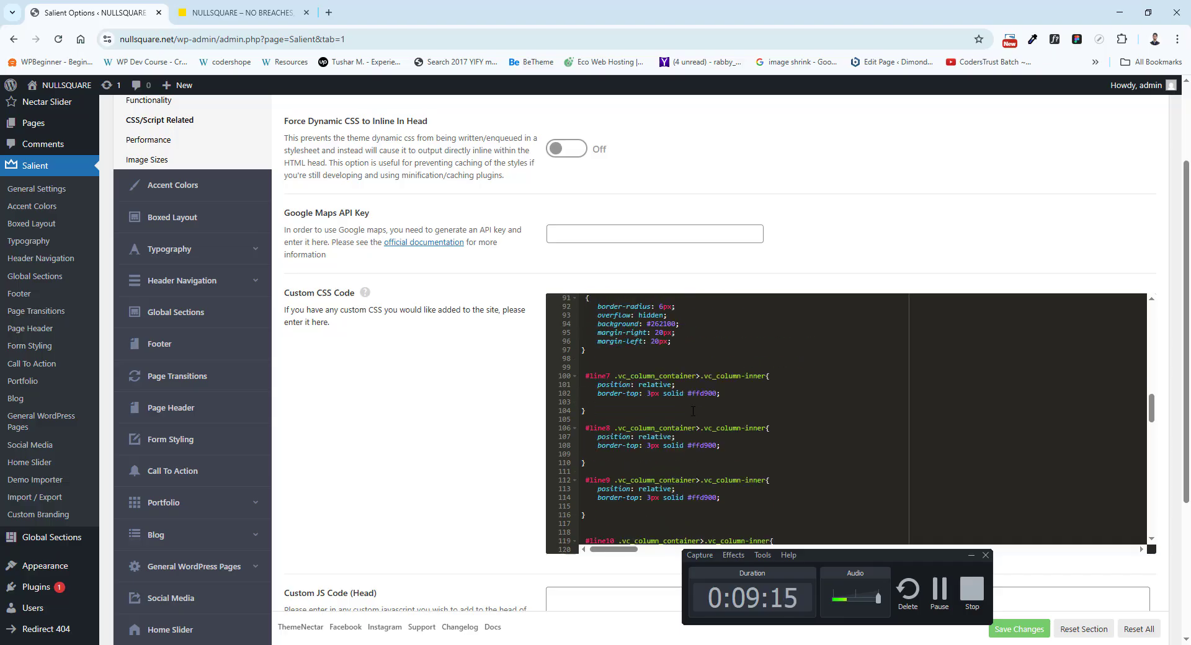
{"action": "scroll", "coordinate": [693, 411], "scroll_direction": "down", "scroll_amount": 3}
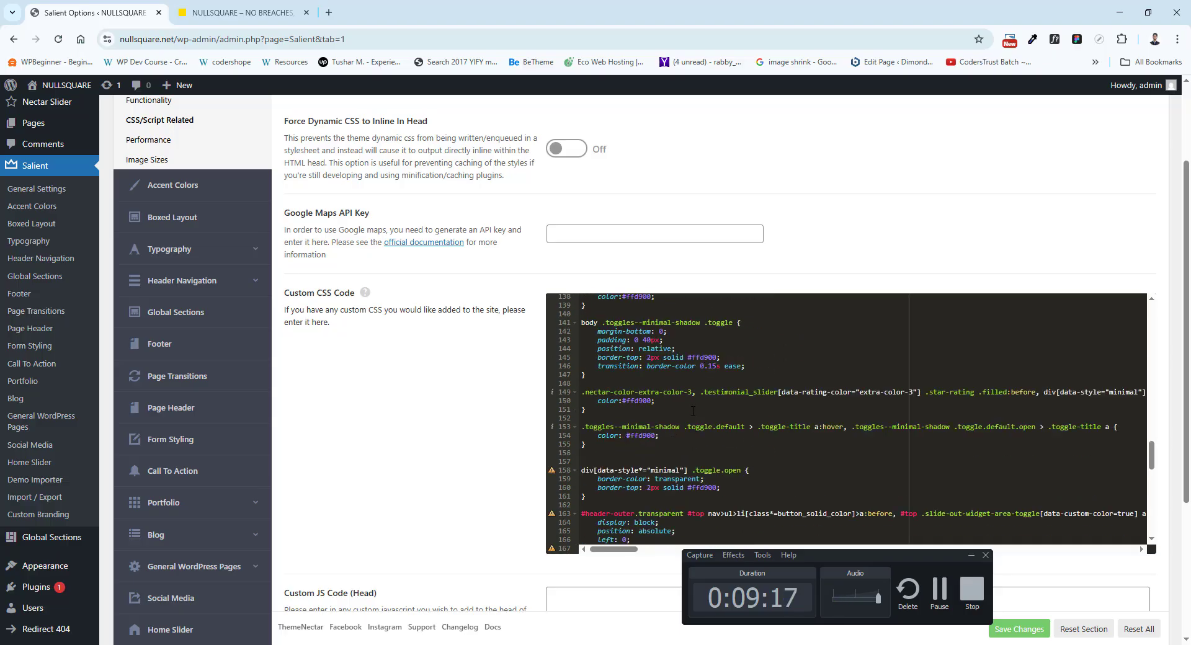
{"action": "scroll", "coordinate": [785, 451], "scroll_direction": "down", "scroll_amount": 3}
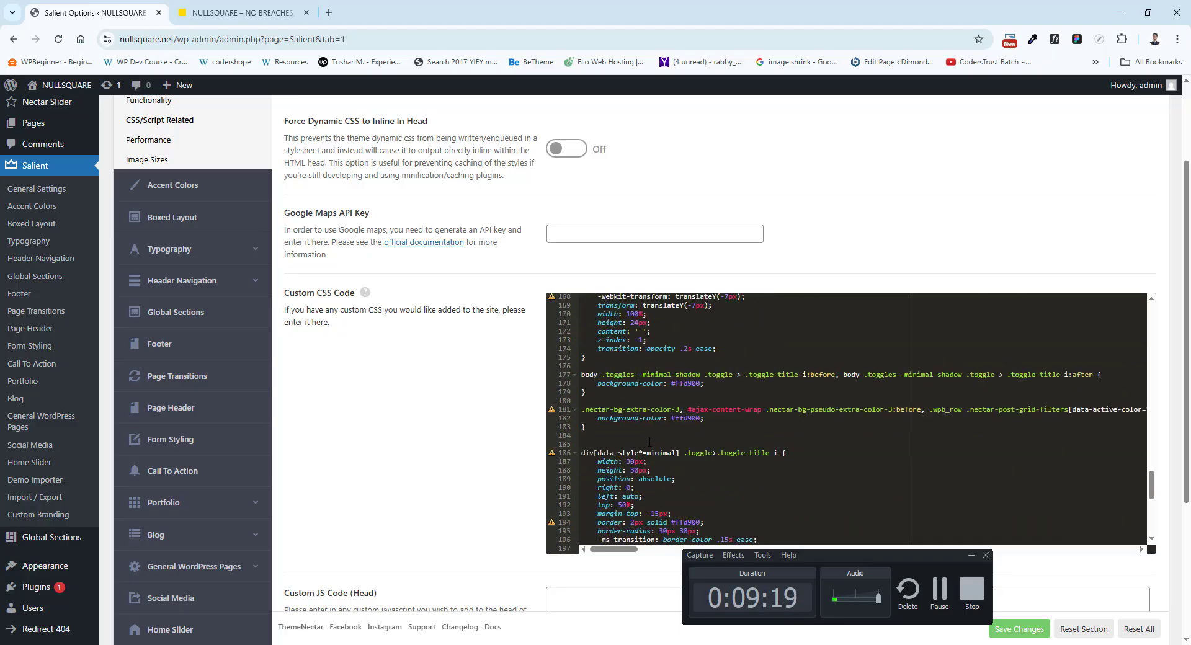
{"action": "scroll", "coordinate": [651, 400], "scroll_direction": "down", "scroll_amount": 4}
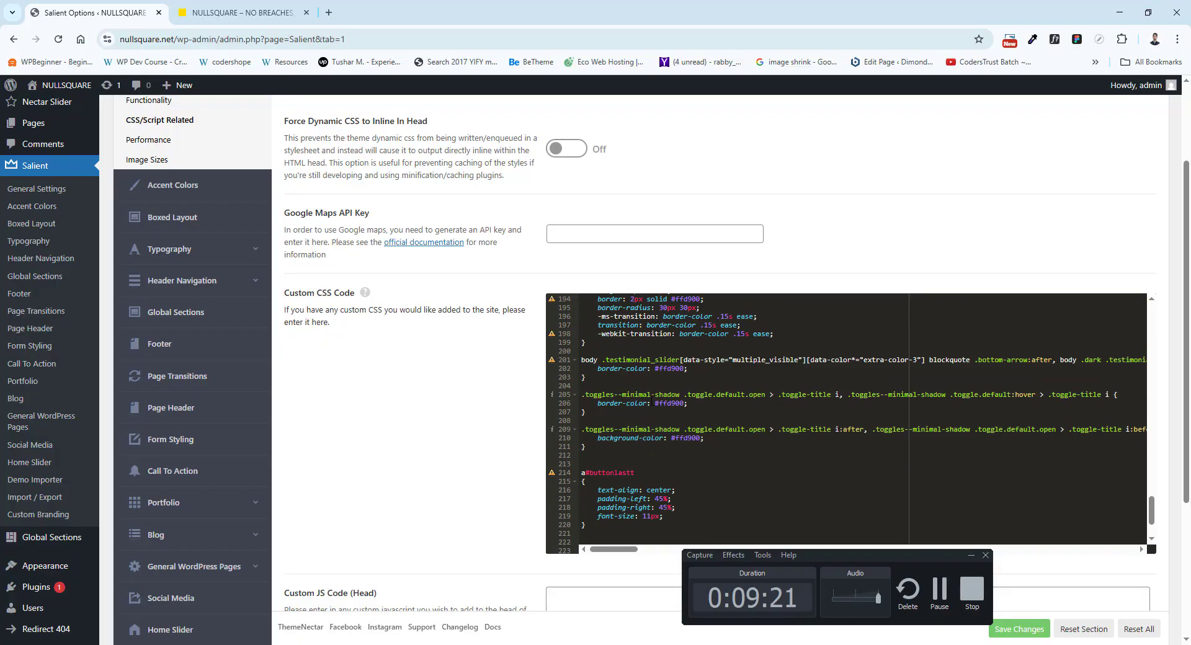
{"action": "scroll", "coordinate": [548, 425], "scroll_direction": "down", "scroll_amount": 2}
{"action": "scroll", "coordinate": [695, 458], "scroll_direction": "down", "scroll_amount": 2}
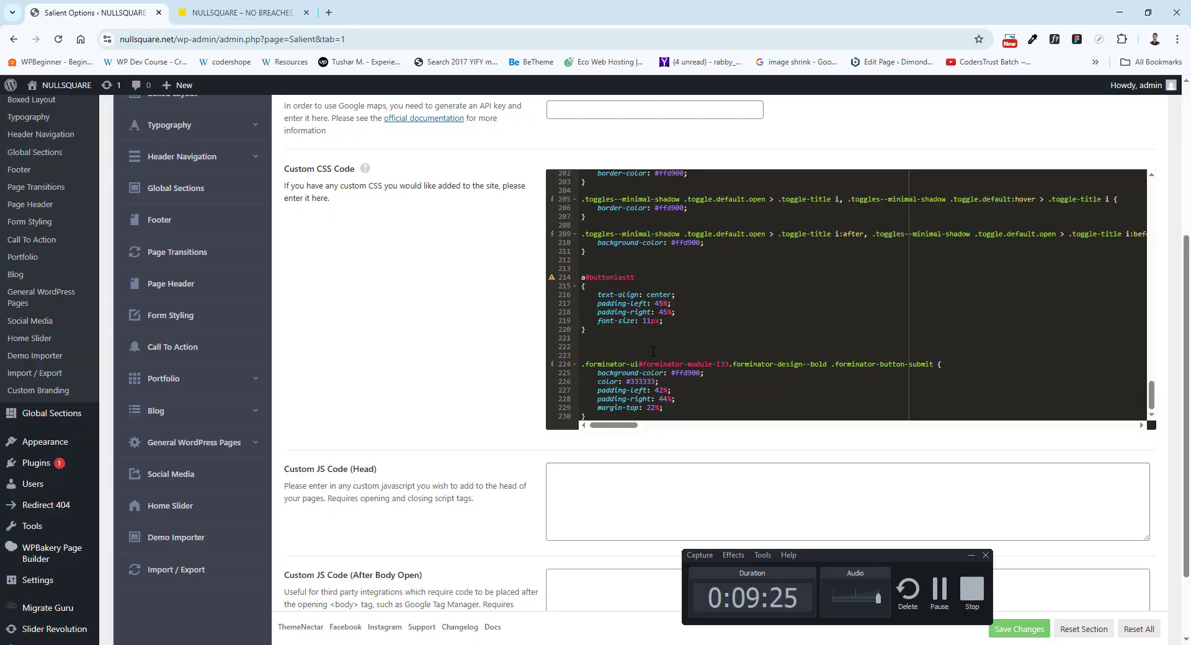
Check the testimonial cards on the live homepage and return to the Salient options.
{"action": "left_click", "coordinate": [271, 13]}
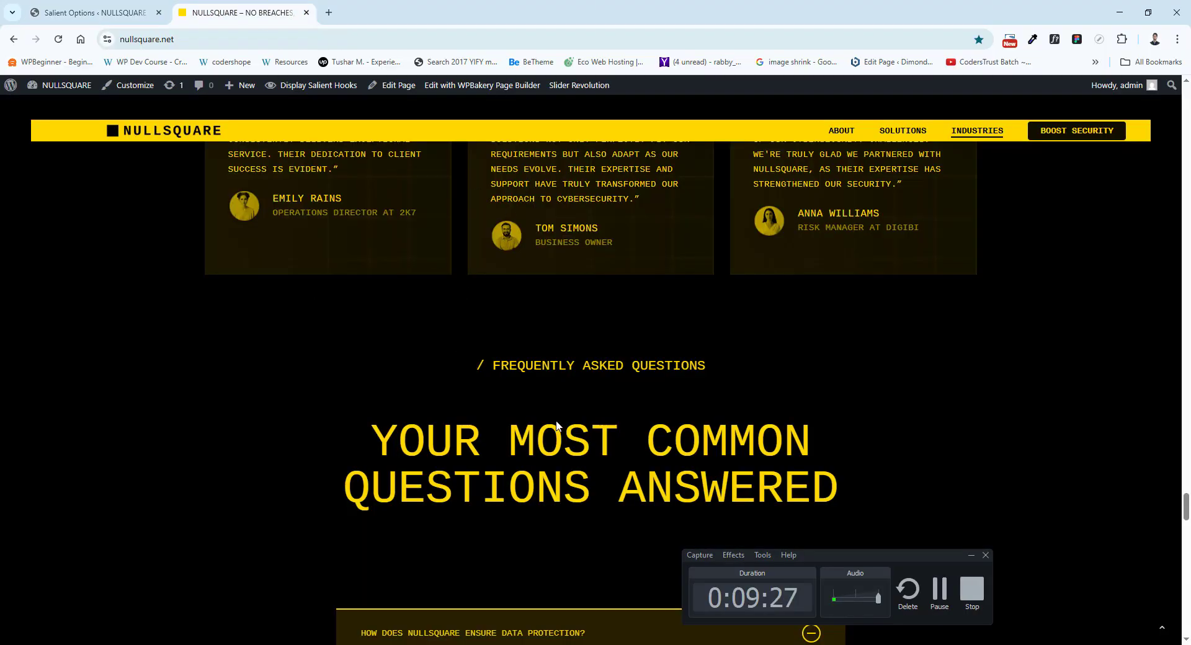
{"action": "scroll", "coordinate": [557, 422], "scroll_direction": "up", "scroll_amount": 2}
{"action": "left_click", "coordinate": [93, 12]}
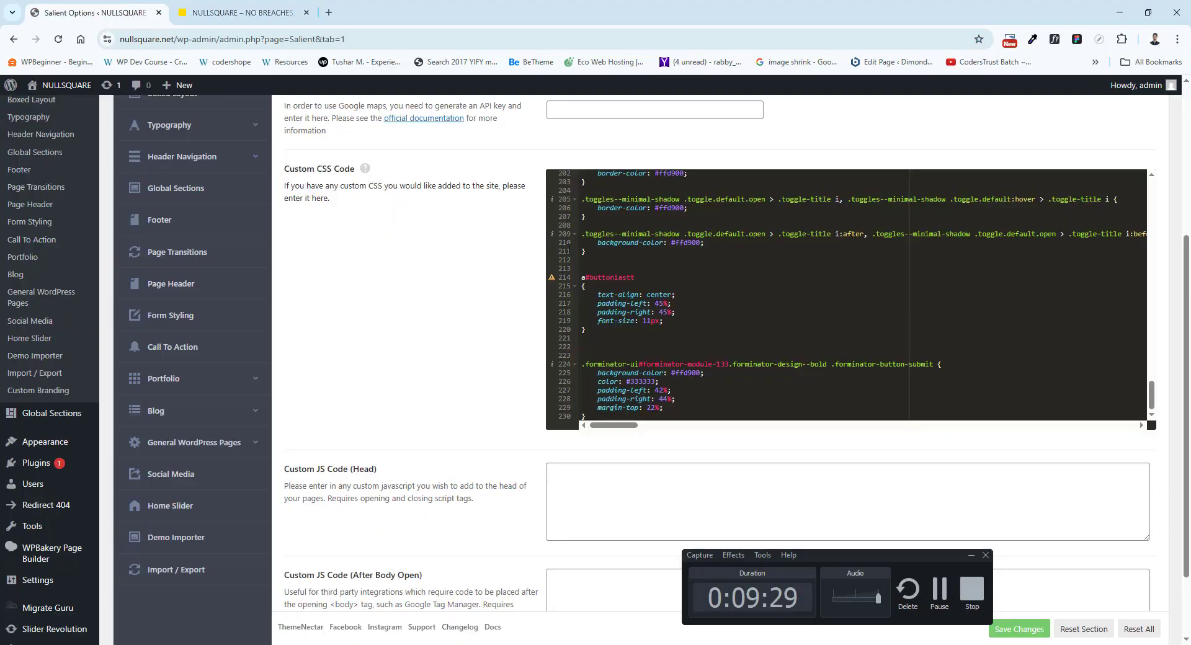
Review Salient's Accent Colors and the Header Navigation logo, height and padding settings, and return to the live homepage's FAQ section.
{"action": "scroll", "coordinate": [470, 279], "scroll_direction": "up", "scroll_amount": 5}
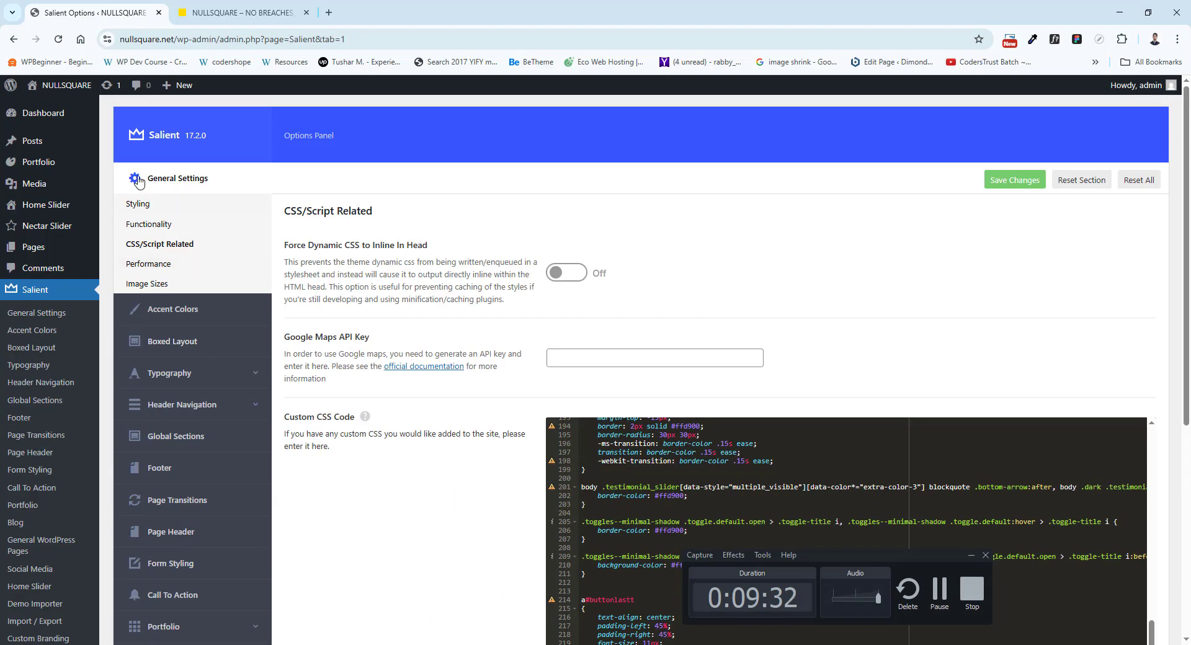
{"action": "left_click", "coordinate": [199, 309]}
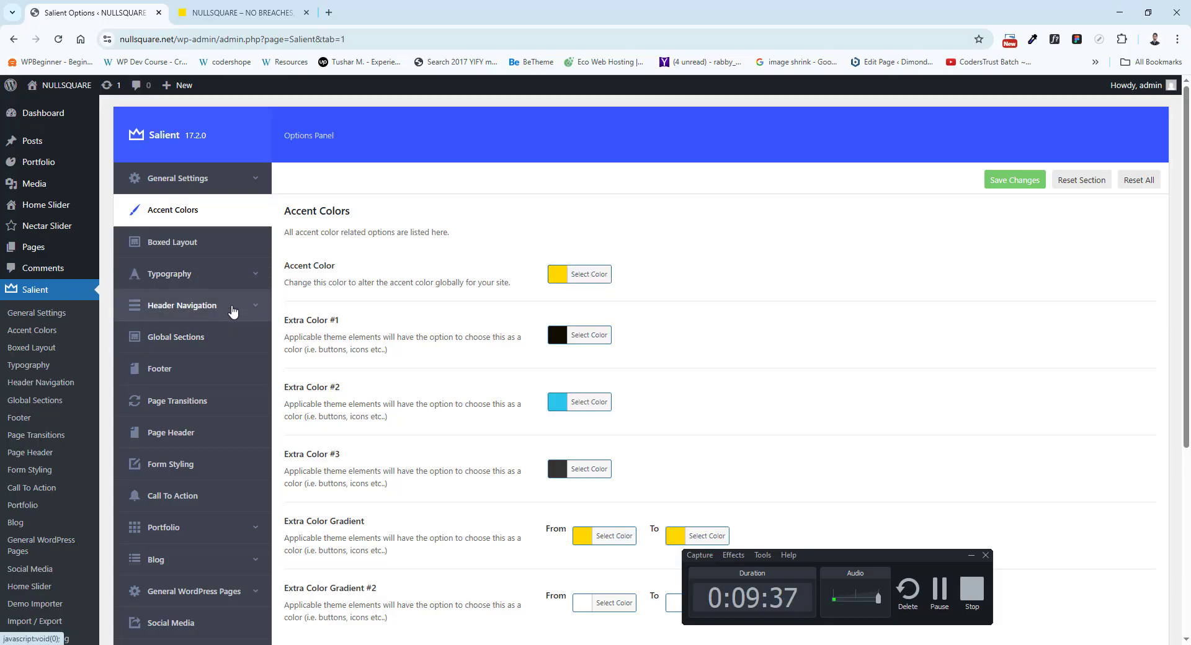
{"action": "left_click", "coordinate": [211, 306]}
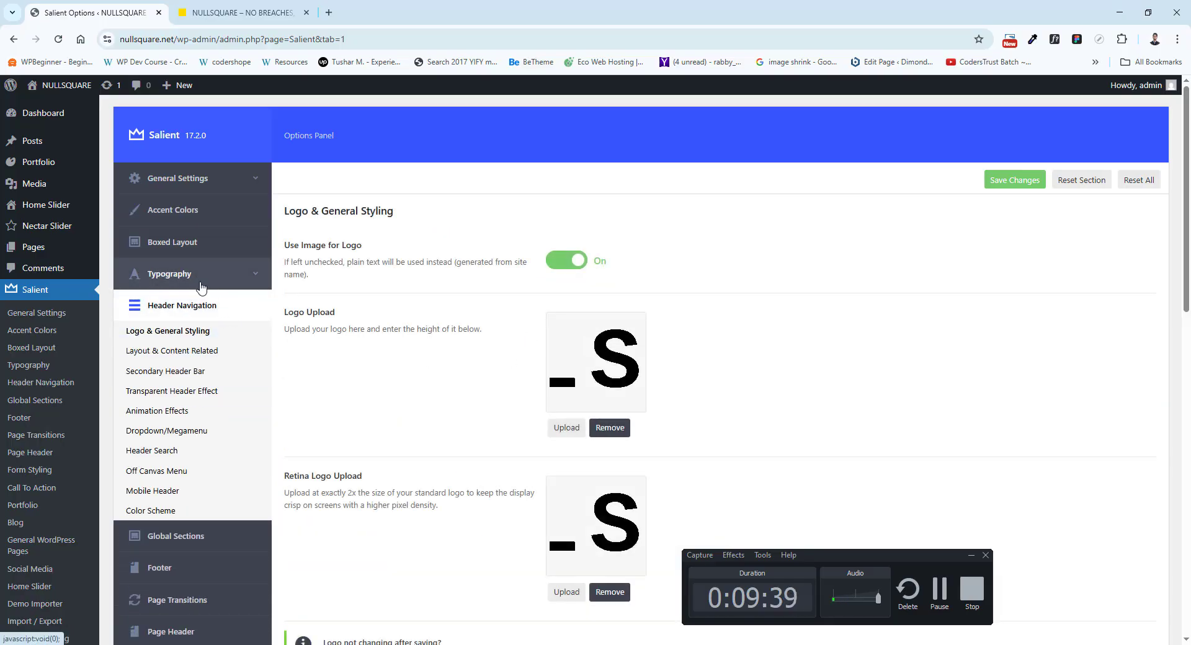
{"action": "scroll", "coordinate": [589, 372], "scroll_direction": "down", "scroll_amount": 4}
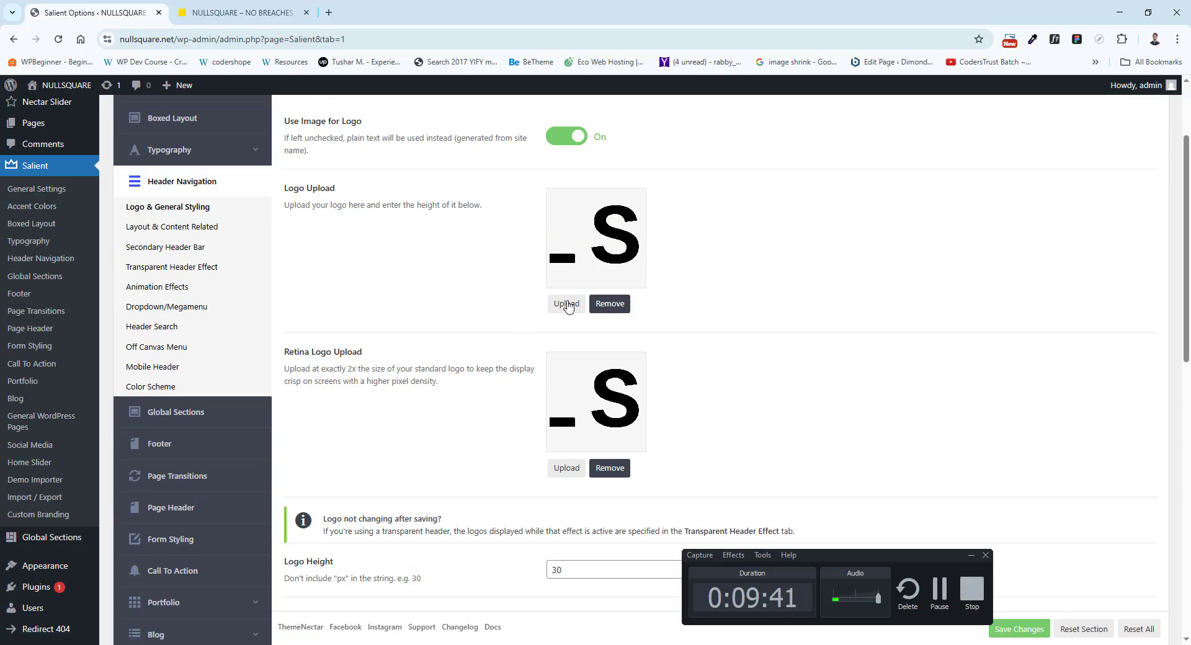
{"action": "scroll", "coordinate": [564, 321], "scroll_direction": "down", "scroll_amount": 2}
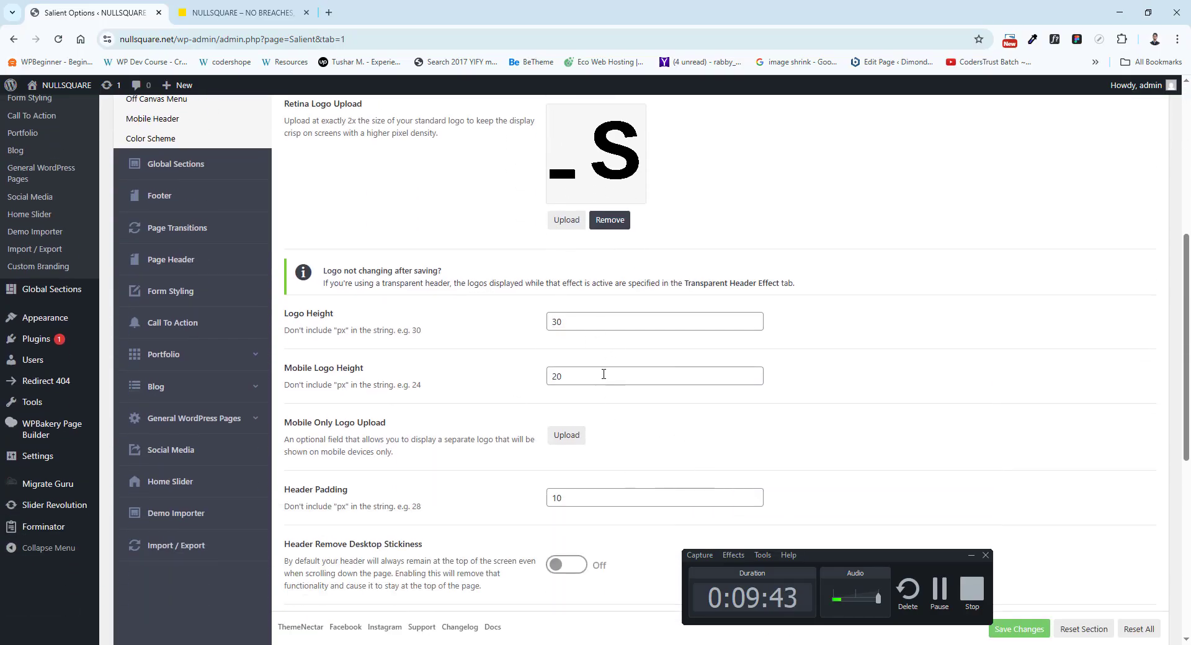
{"action": "scroll", "coordinate": [477, 368], "scroll_direction": "up", "scroll_amount": 5}
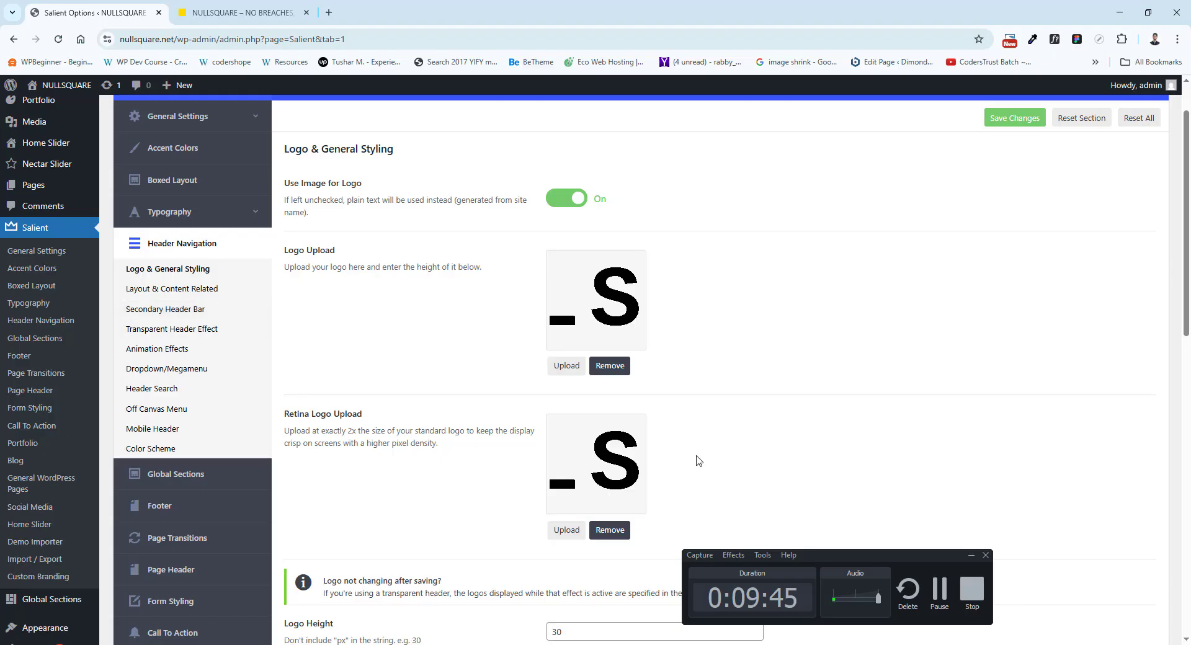
{"action": "scroll", "coordinate": [136, 539], "scroll_direction": "down", "scroll_amount": 2}
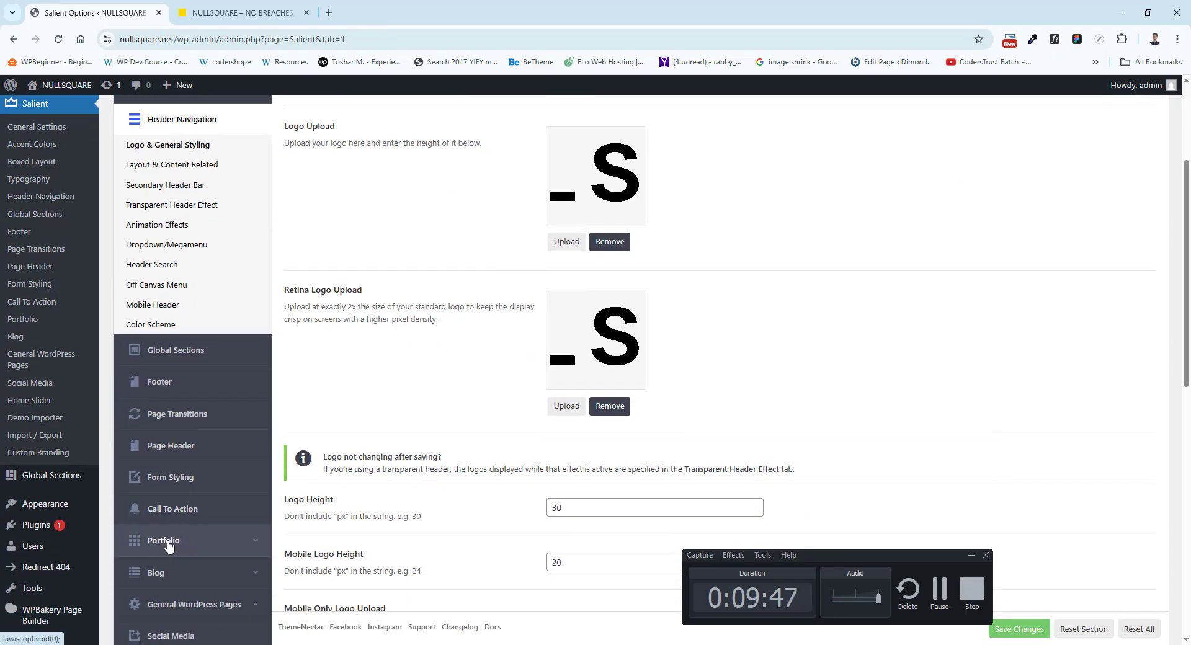
{"action": "left_click", "coordinate": [261, 11]}
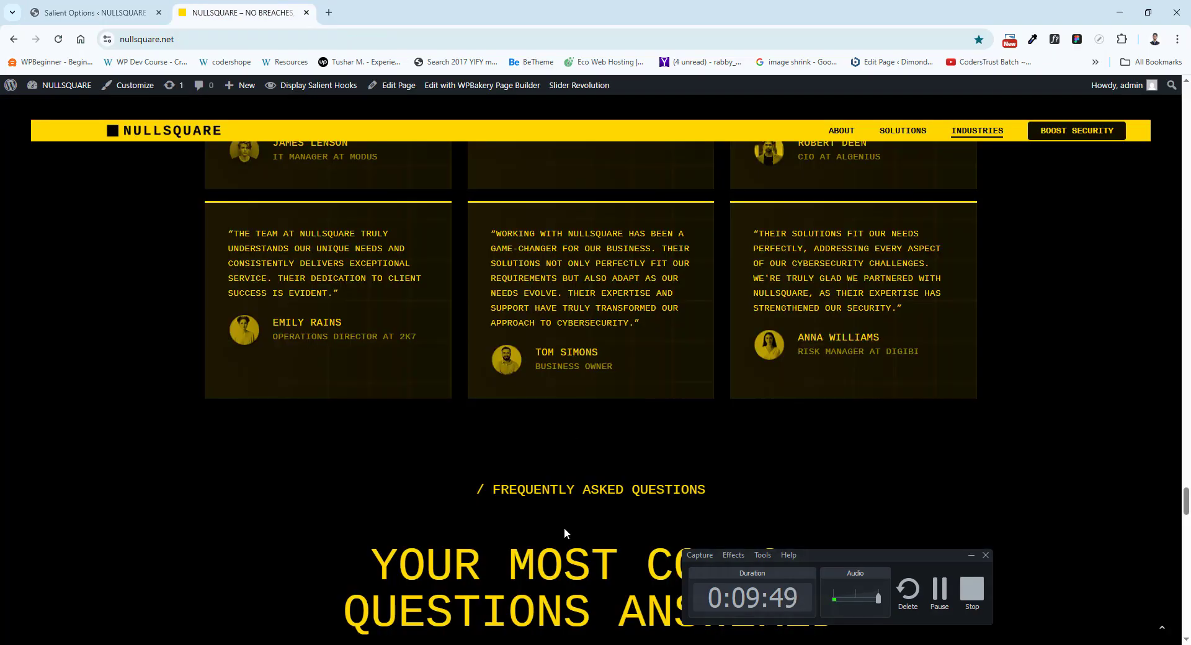
{"action": "scroll", "coordinate": [564, 534], "scroll_direction": "down", "scroll_amount": 2}
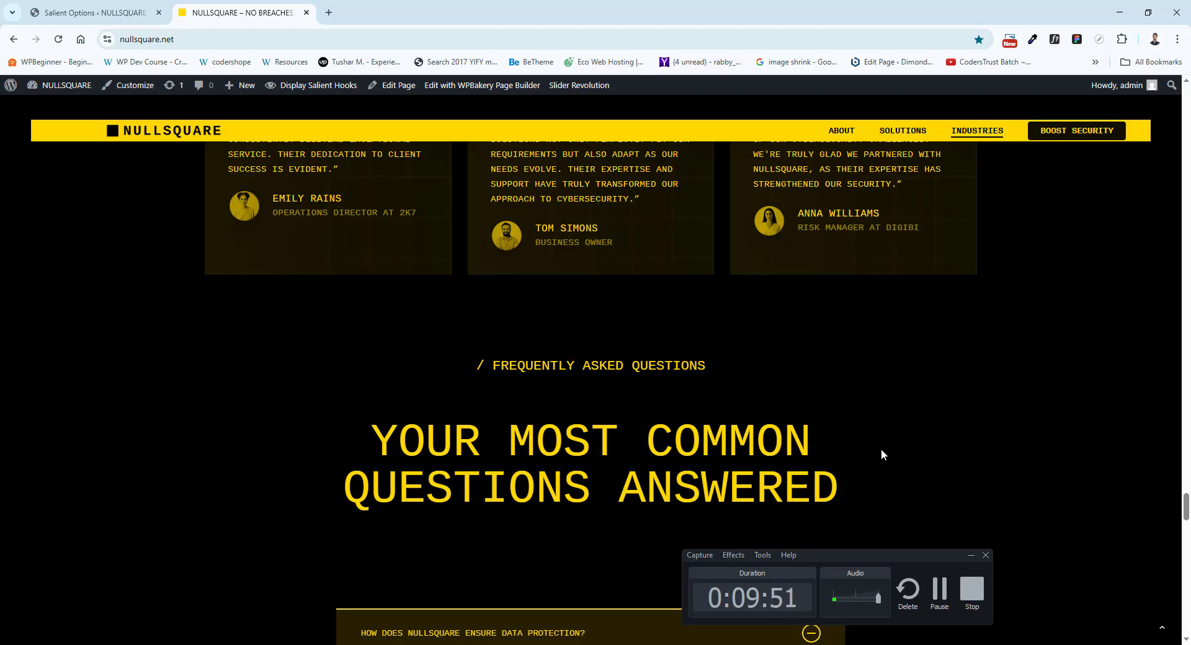